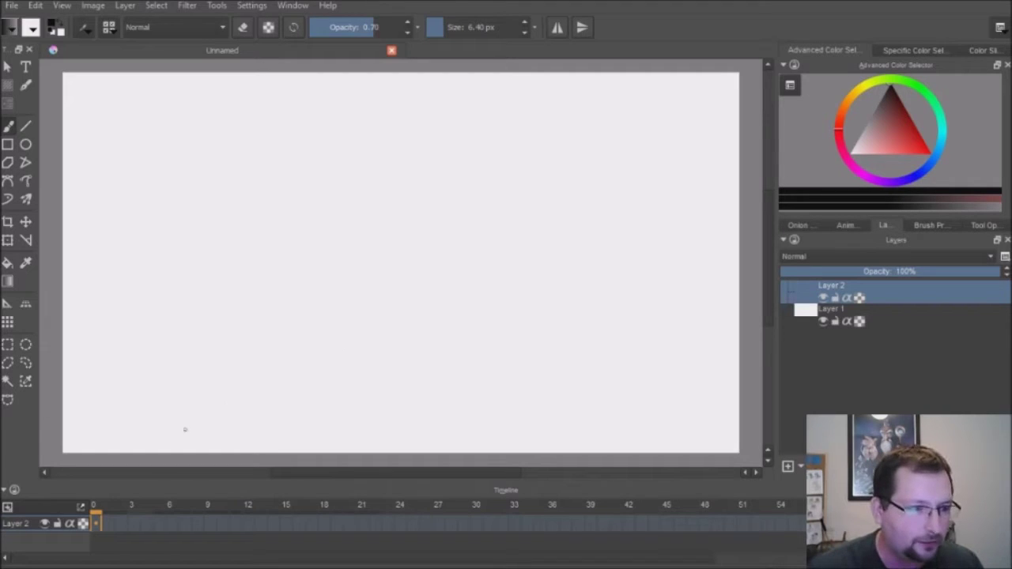
Draw a straight horizon line across the canvas middle and seven straight perspective lines fanning down from its centre on Layer 2.
left_click(26, 127)
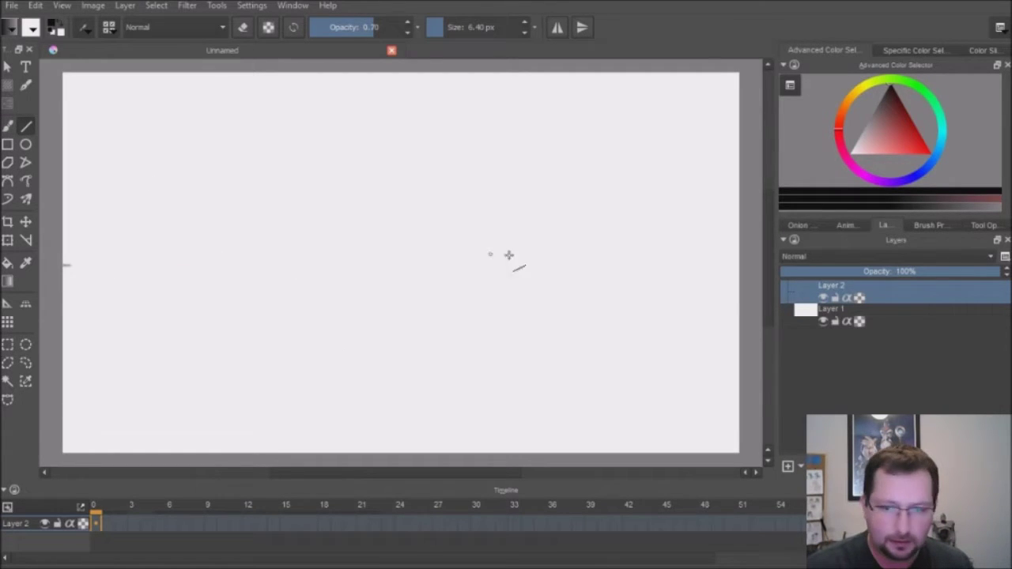
left_click_drag(509, 255, 739, 262)
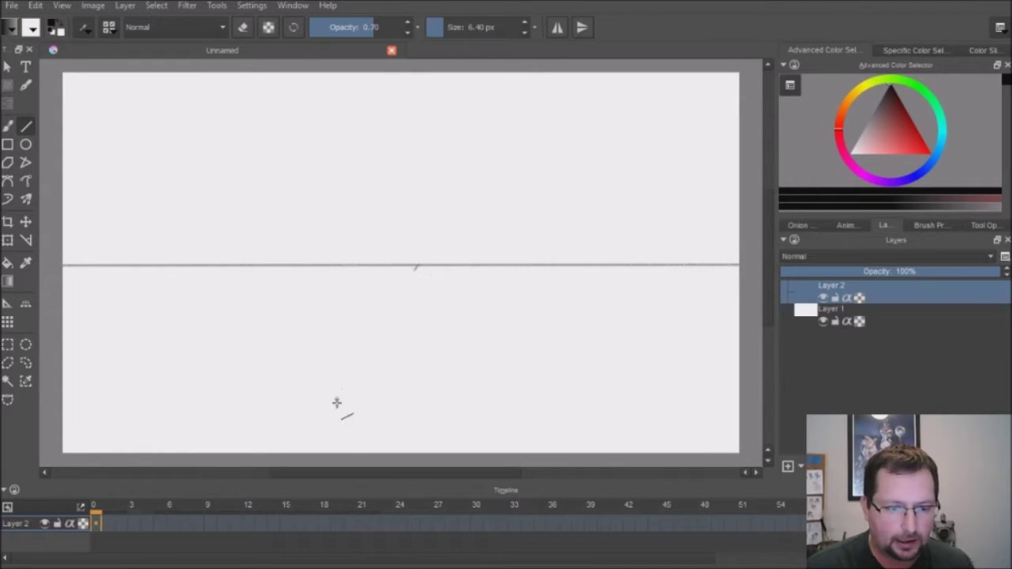
left_click_drag(336, 403, 335, 453)
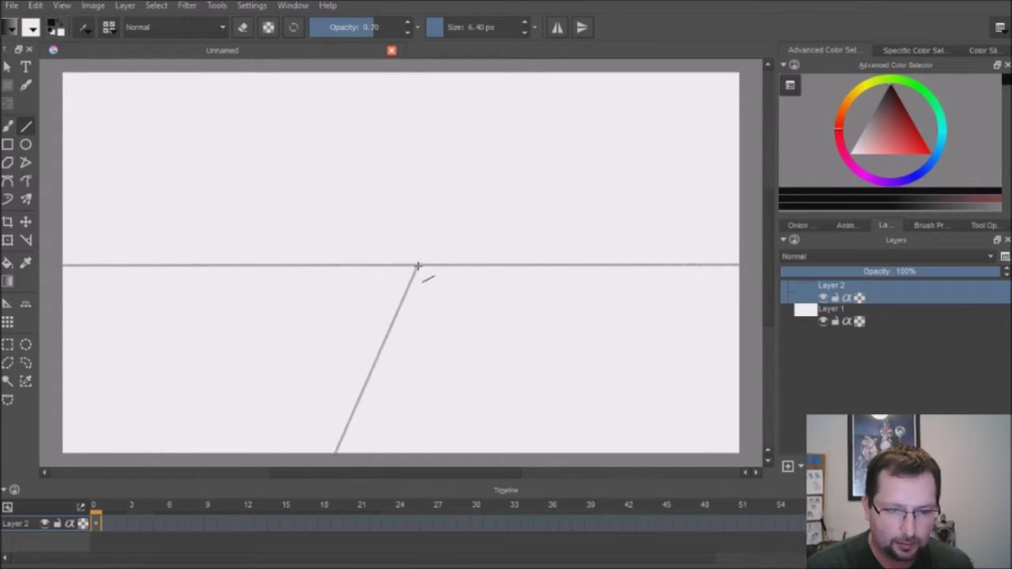
mouse_move(417, 267)
left_mouse_down()
mouse_move(486, 435)
mouse_move(504, 453)
left_mouse_up()
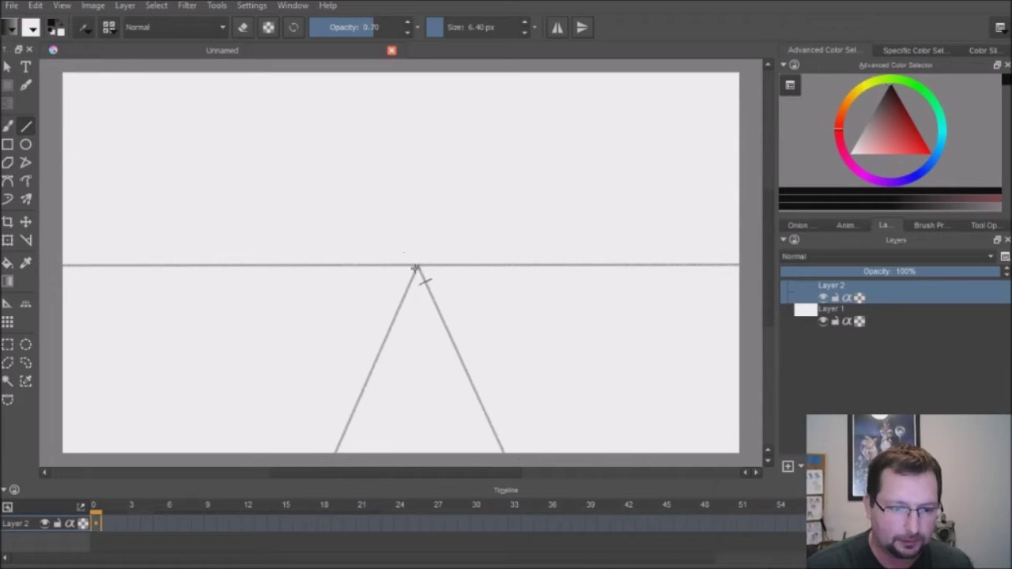
left_click_drag(216, 434, 205, 451)
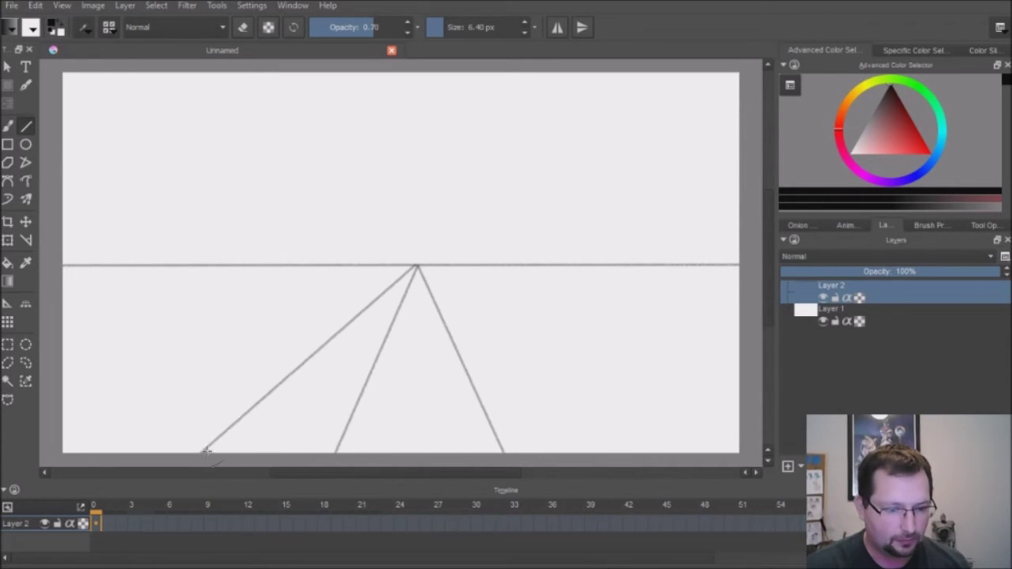
left_click_drag(417, 267, 59, 395)
mouse_move(418, 266)
left_mouse_down()
mouse_move(38, 316)
mouse_move(75, 294)
left_mouse_up()
mouse_move(427, 267)
left_mouse_down()
mouse_move(610, 362)
mouse_move(714, 450)
left_mouse_up()
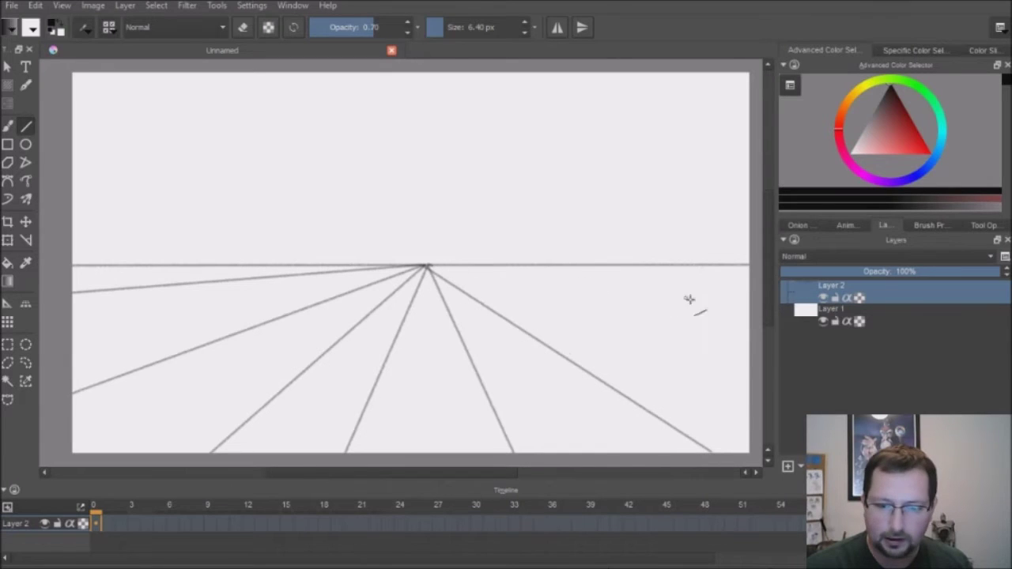
left_click_drag(689, 299, 752, 323)
Draw four straight horizontal grid lines across the perspective lines below the horizon, spaced wider towards the bottom.
left_click_drag(64, 281, 754, 286)
left_click_drag(755, 317, 64, 320)
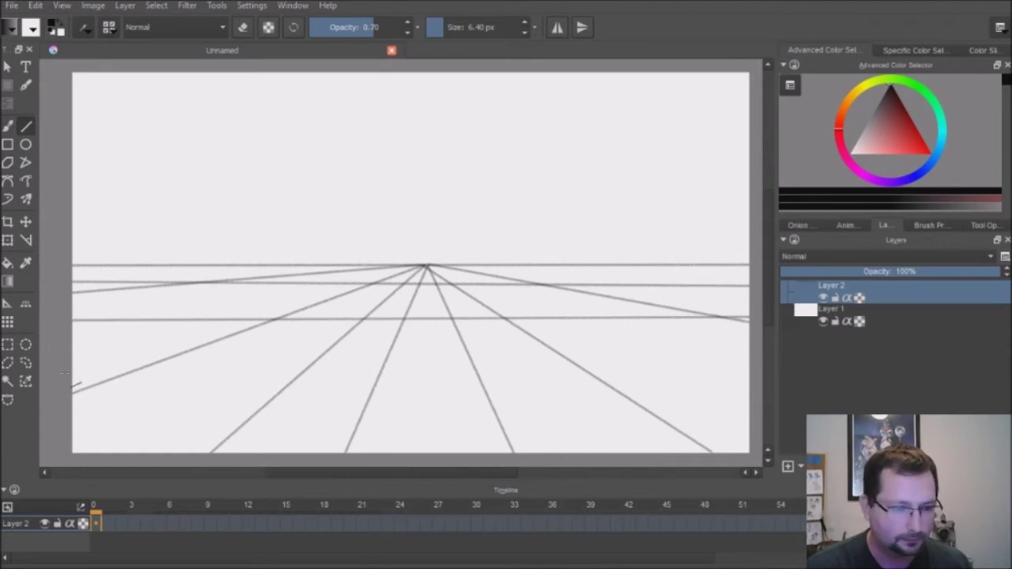
left_click_drag(65, 374, 755, 369)
left_click_drag(63, 436, 754, 436)
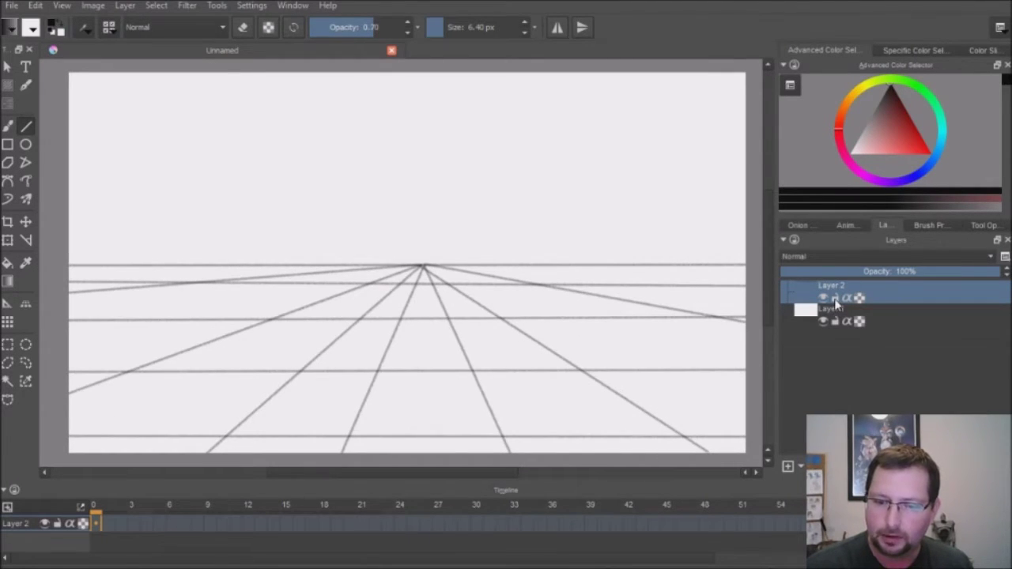
Lock Layer 2 with the perspective grid and lower its opacity to 23%.
left_click(963, 272)
left_click_drag(842, 279, 837, 281)
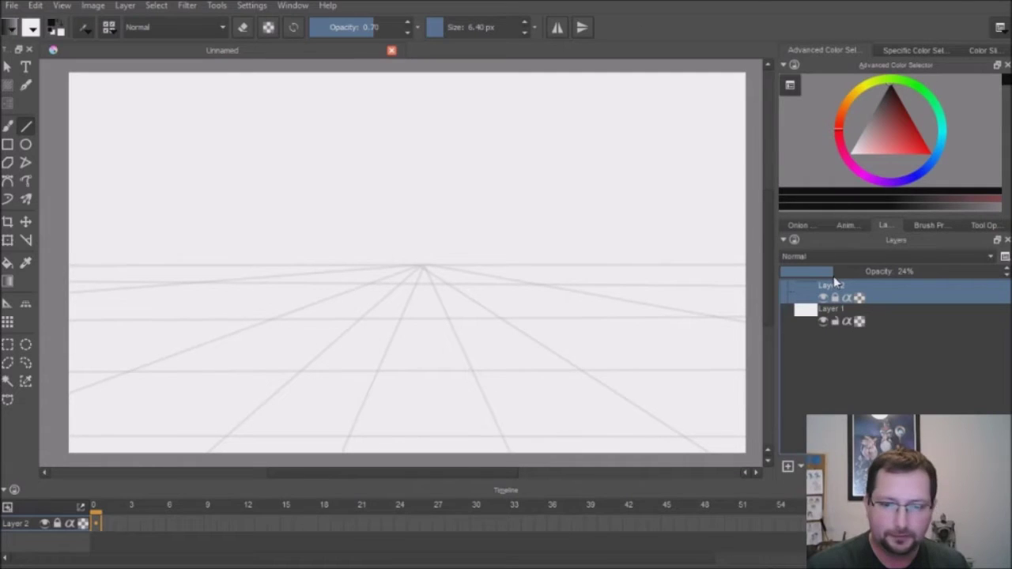
left_click_drag(834, 276, 831, 277)
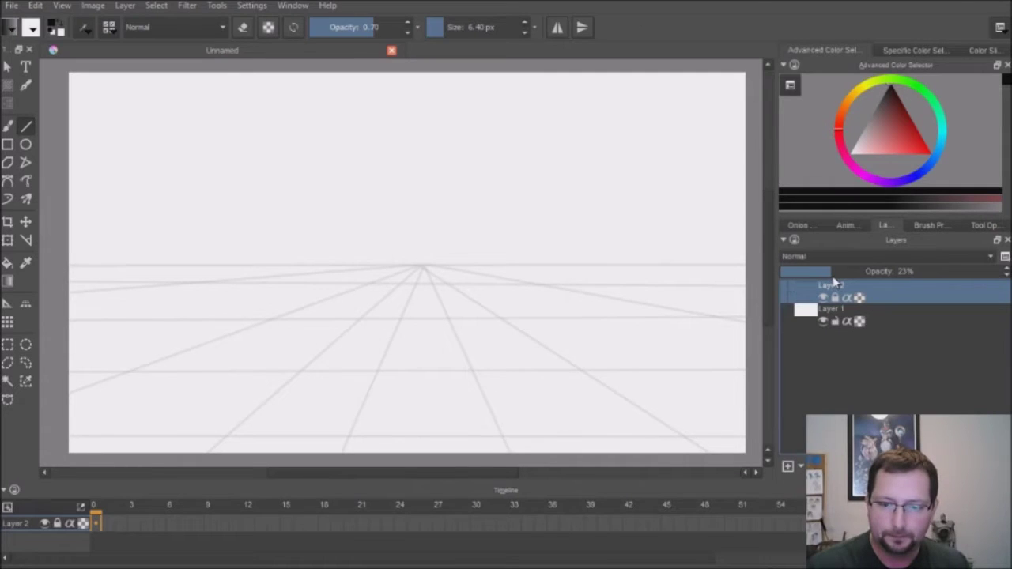
Add a new layer above the grid and create keyframes on it at frames 0 and 1.
left_click(787, 467)
left_click(96, 524)
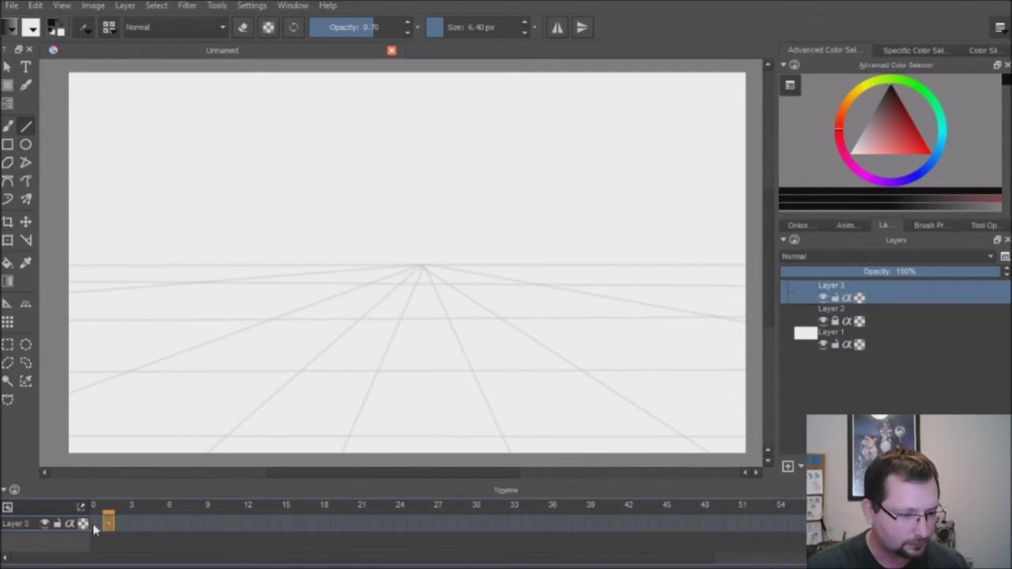
key("Insert")
left_click(121, 525)
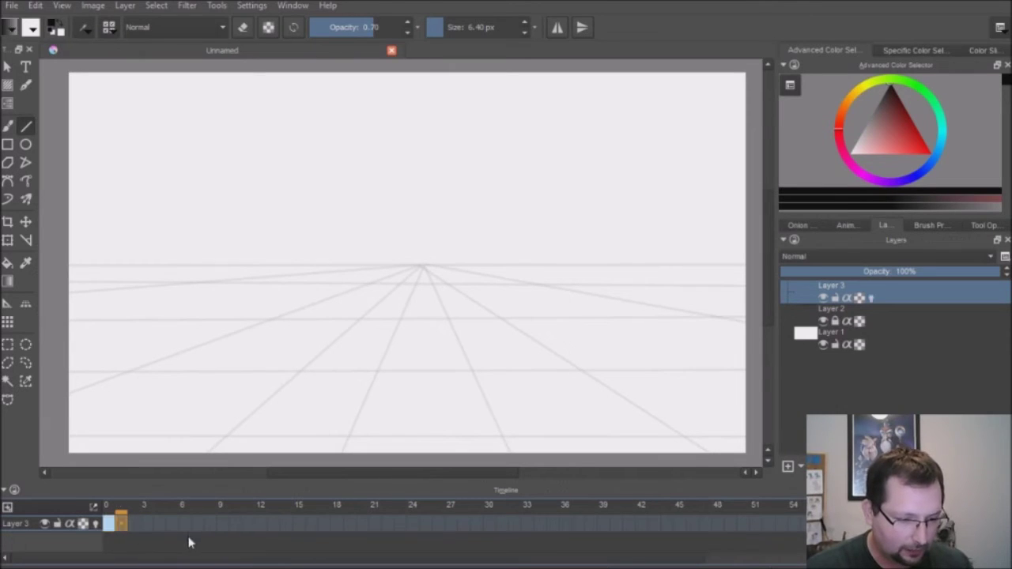
key("Insert")
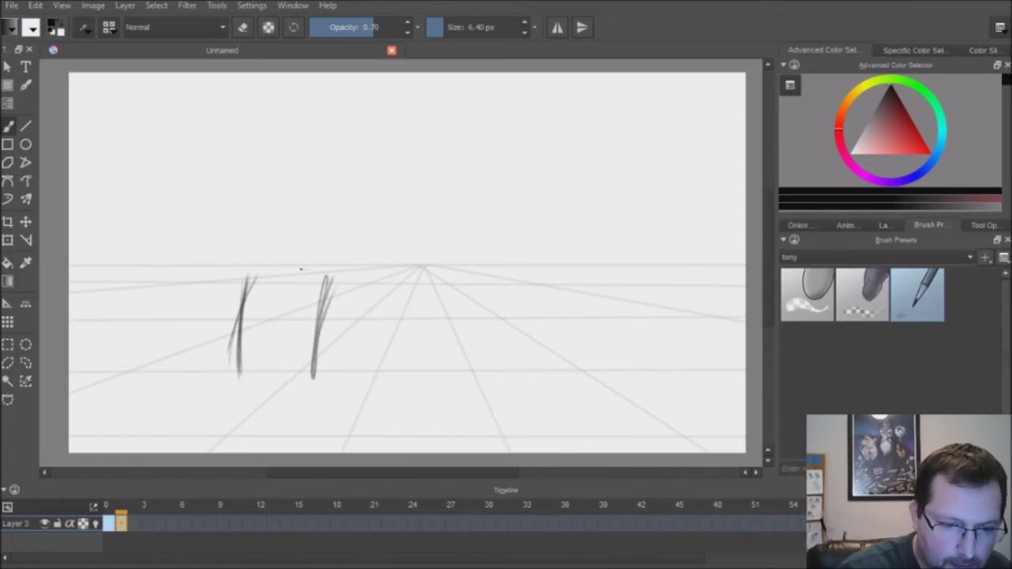
Sketch a boxy one-eyed monster on the left of the grid with a toothy grin and two curved side horns.
mouse_move(244, 276)
left_mouse_down()
mouse_move(330, 275)
mouse_move(286, 286)
left_mouse_up()
left_click_drag(255, 338, 309, 335)
left_click_drag(263, 345, 312, 331)
left_click_drag(241, 277, 207, 298)
mouse_move(328, 277)
left_mouse_down()
mouse_move(367, 302)
mouse_move(355, 293)
left_mouse_up()
Erase the stray outline strokes beside the boxy monster's body and sketch its two bent legs.
key("e")
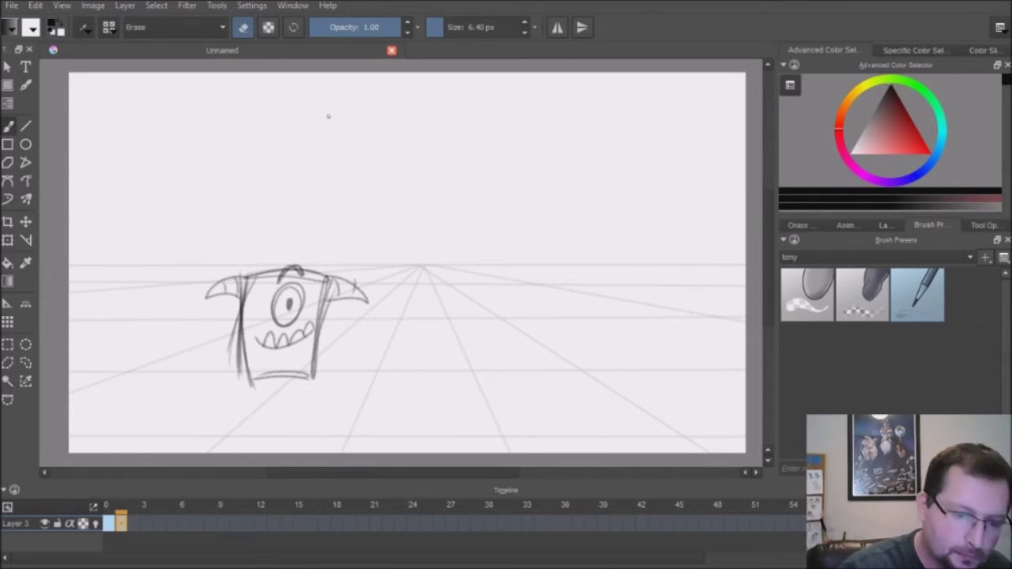
key("e")
left_click_drag(237, 321, 241, 403)
left_click(822, 277)
left_click_drag(312, 376, 320, 399)
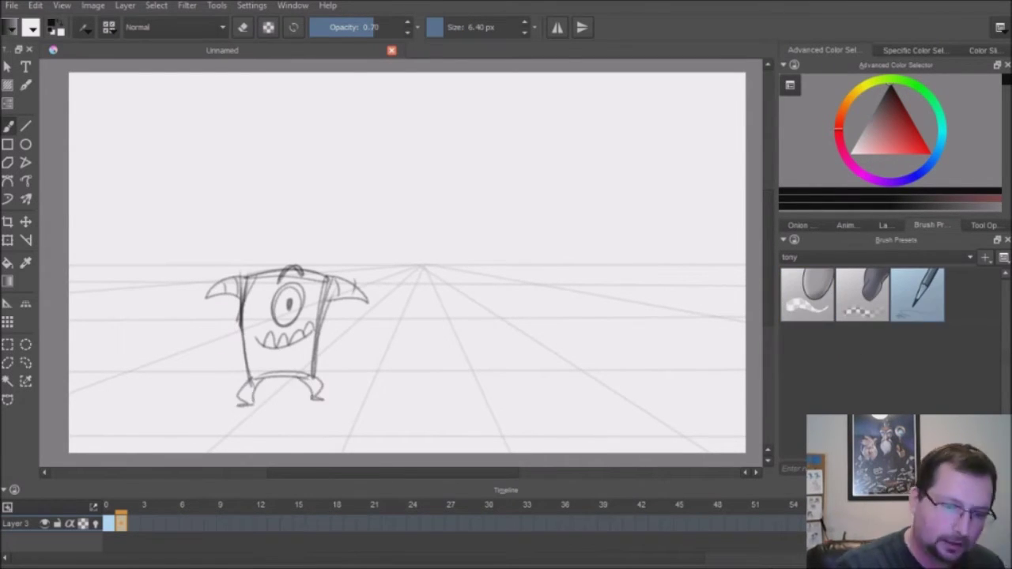
Undo the boxy monster's leg strokes and redraw both legs shorter under the body.
key("ctrl+z")
key("ctrl+z")
mouse_move(251, 379)
left_mouse_down()
mouse_move(241, 401)
mouse_move(255, 385)
mouse_move(247, 398)
mouse_move(255, 396)
left_mouse_up()
key("ctrl+z")
key("ctrl+z")
left_click_drag(297, 375, 317, 393)
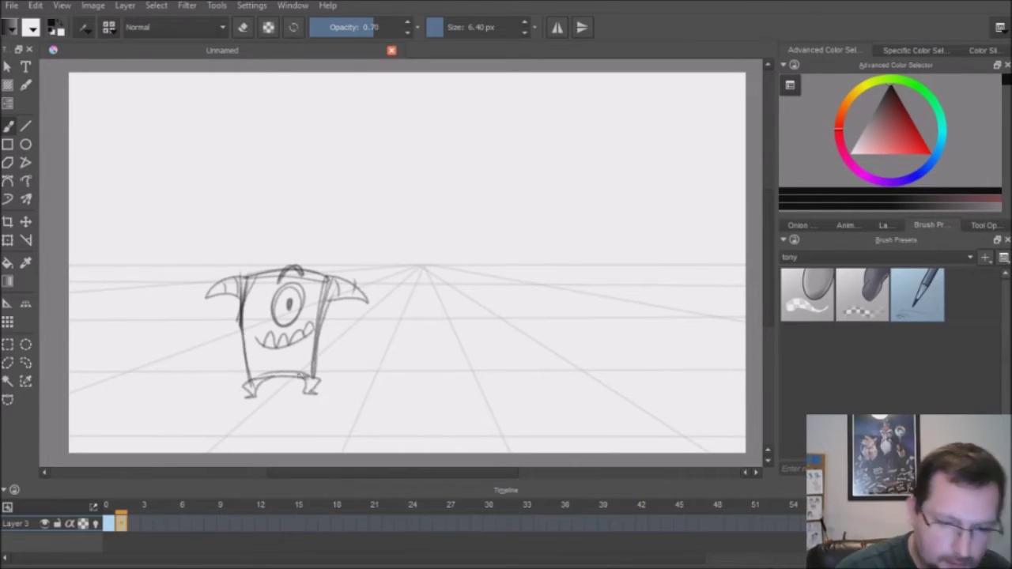
Sketch a round one-eyed monster on the right with a heavy brow, single top horn, toothy frown and two thin legs.
left_click_drag(463, 317, 575, 348)
left_click_drag(484, 304, 568, 297)
mouse_move(504, 303)
left_mouse_down()
mouse_move(546, 301)
mouse_move(531, 247)
left_mouse_up()
left_click_drag(532, 247, 517, 276)
left_click_drag(477, 339, 578, 330)
left_click_drag(491, 332, 567, 325)
left_click_drag(483, 362, 478, 398)
mouse_move(554, 362)
left_mouse_down()
mouse_move(557, 390)
mouse_move(568, 396)
left_mouse_up()
Add a blank keyframe at frame 9 on Layer 3.
key("Right")
key("Right")
key("Right")
key("Right")
key("Right")
key("Right")
key("Right")
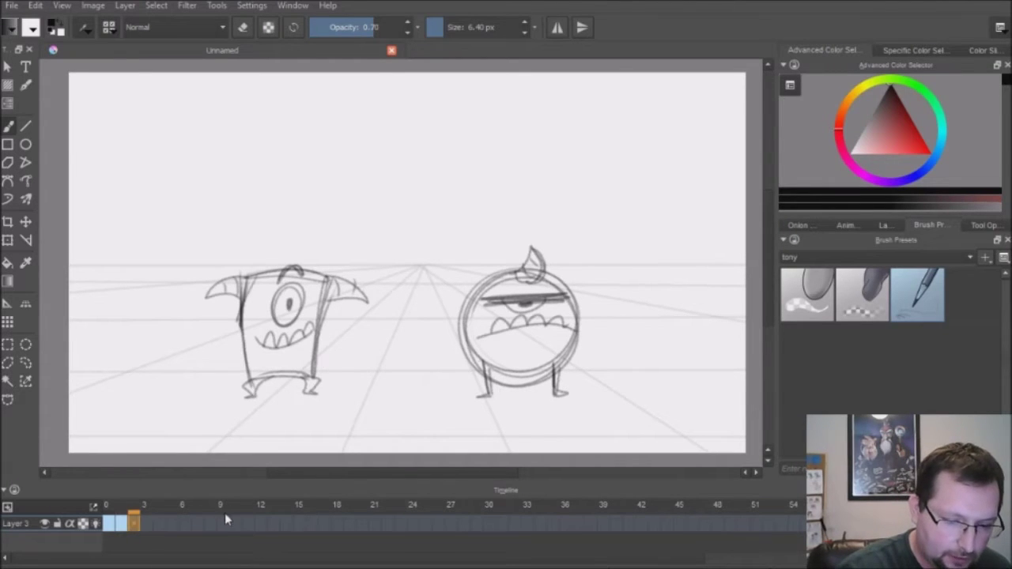
key("Right")
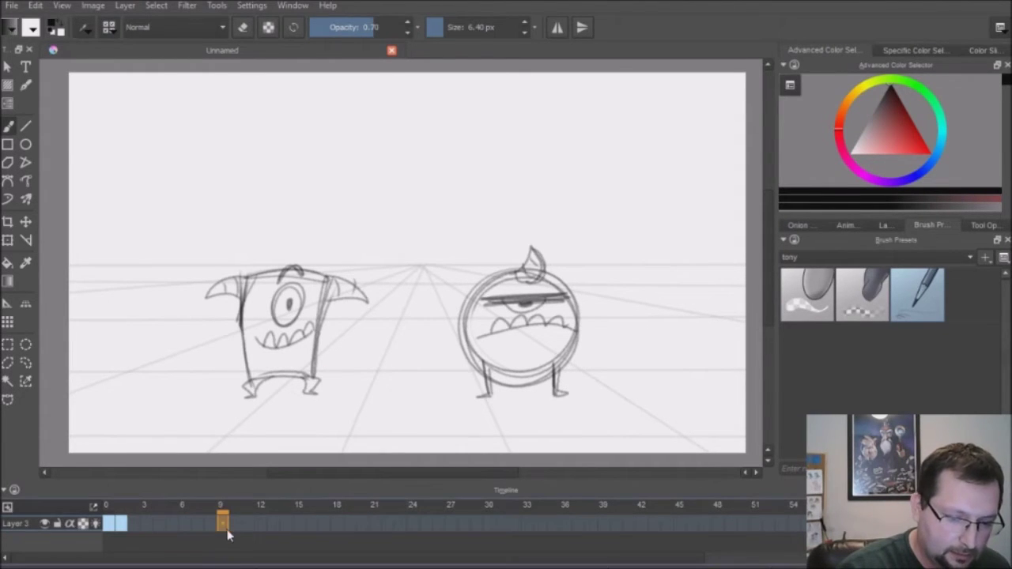
key("F7")
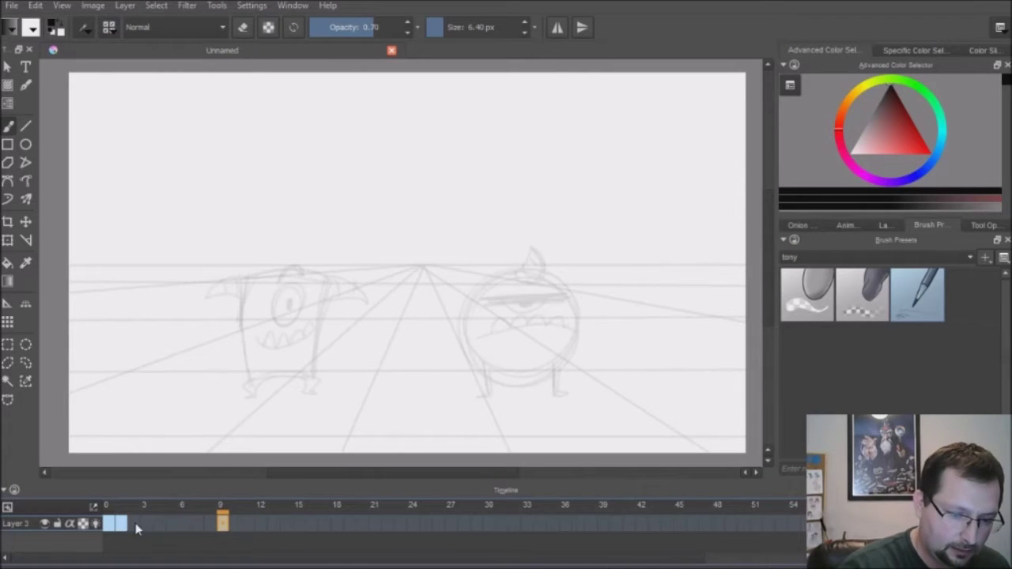
left_click(135, 527)
left_click(225, 524)
key("Left")
key("Right")
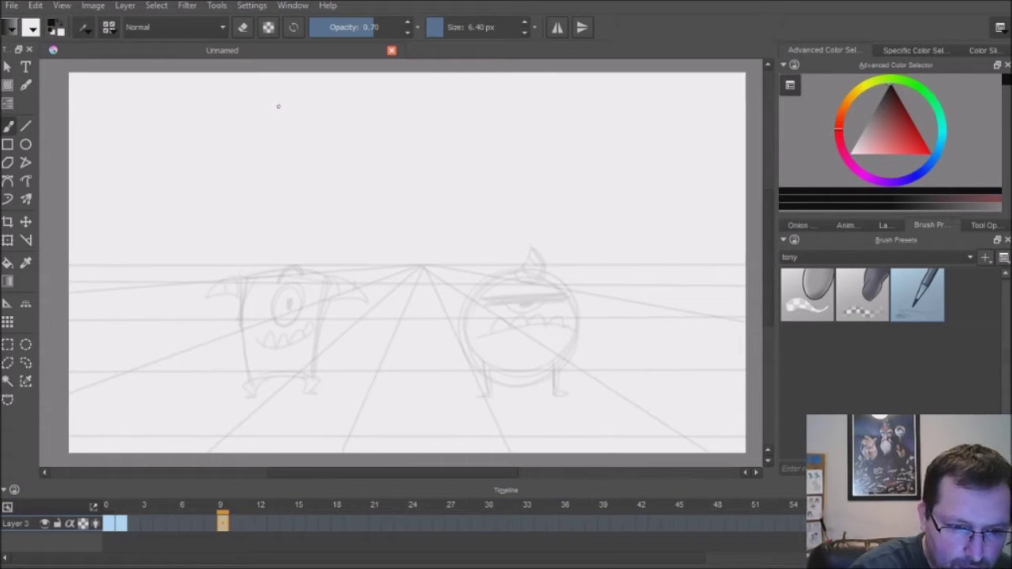
Sketch the boxy monster tilted in mid-air above its standing pose, with its eye, toothy mouth, legs and horns.
left_click_drag(268, 122, 237, 174)
left_click_drag(272, 113, 229, 185)
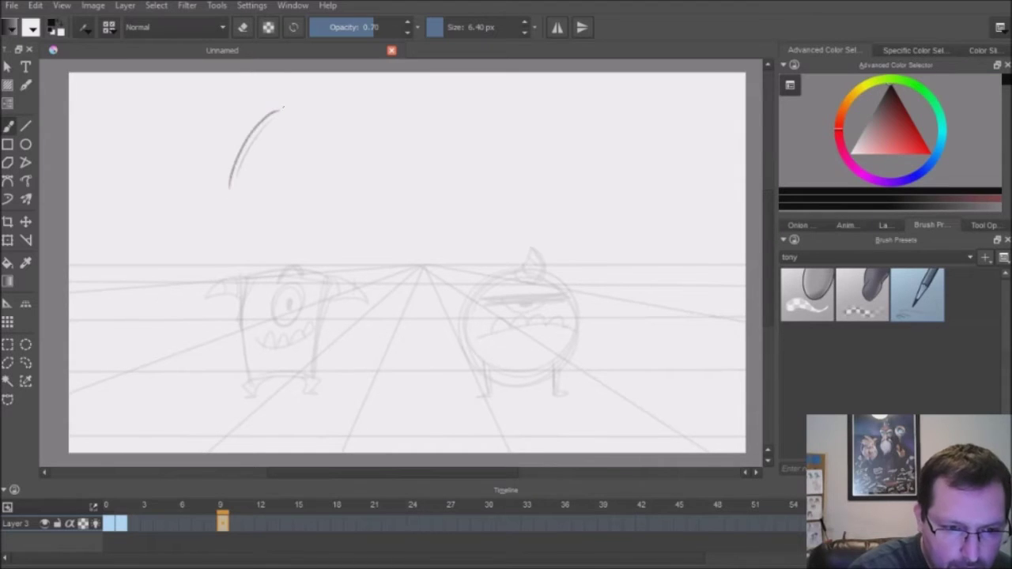
left_click_drag(241, 135, 338, 158)
left_click_drag(230, 197, 315, 210)
left_click_drag(284, 162, 304, 152)
left_click_drag(245, 174, 283, 193)
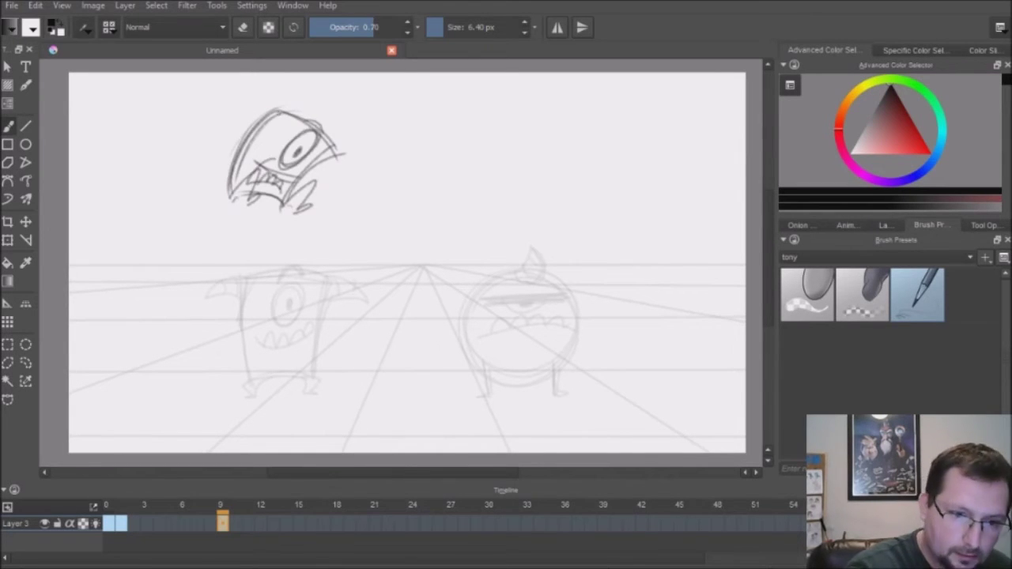
left_click_drag(240, 127, 280, 98)
left_click_drag(317, 147, 349, 178)
Transform the airborne boxy monster by reshaping it and rotating it slightly clockwise.
key("ctrl+t")
left_click_drag(351, 215, 352, 231)
left_click_drag(316, 189, 319, 173)
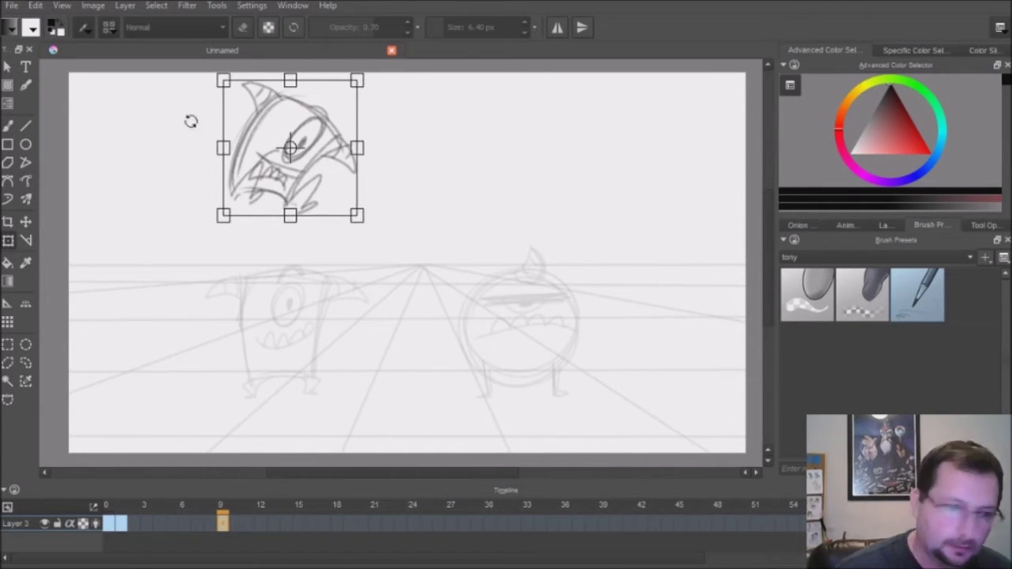
left_click_drag(189, 122, 198, 104)
key("Return")
Erase and redraw the airborne boxy monster's legs and feet tucked under its body.
key("b")
key("slash")
left_click_drag(296, 208, 303, 200)
key("e")
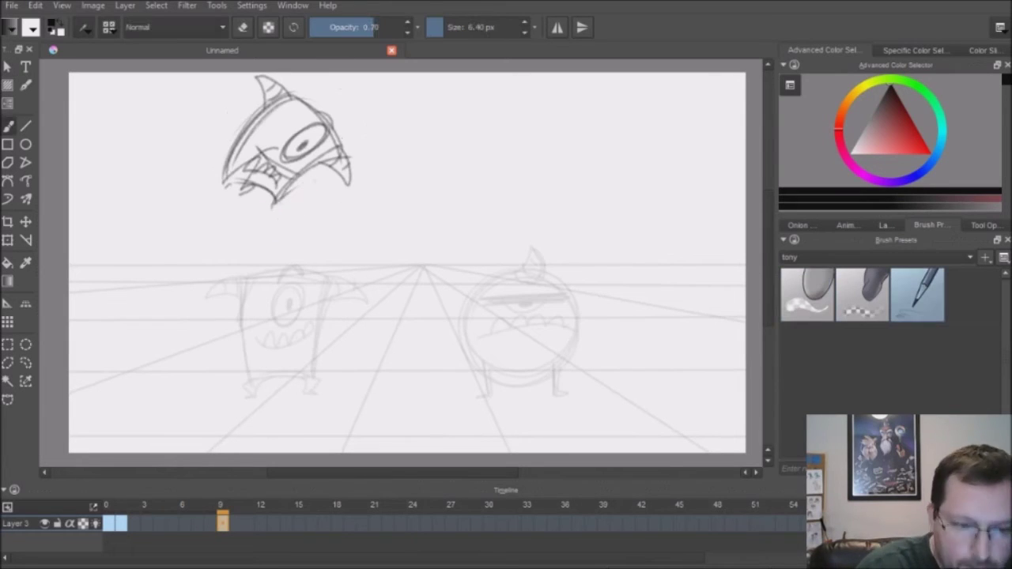
key("Left")
key("Right")
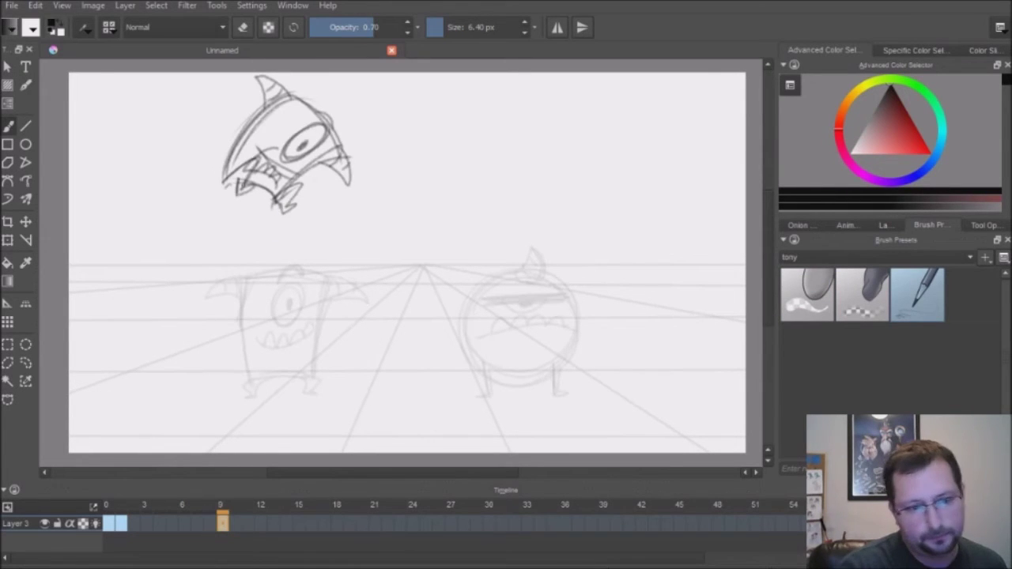
Flip between frames 8 and 9 to compare the boxy monster's standing and airborne poses.
key("Left")
key("Right")
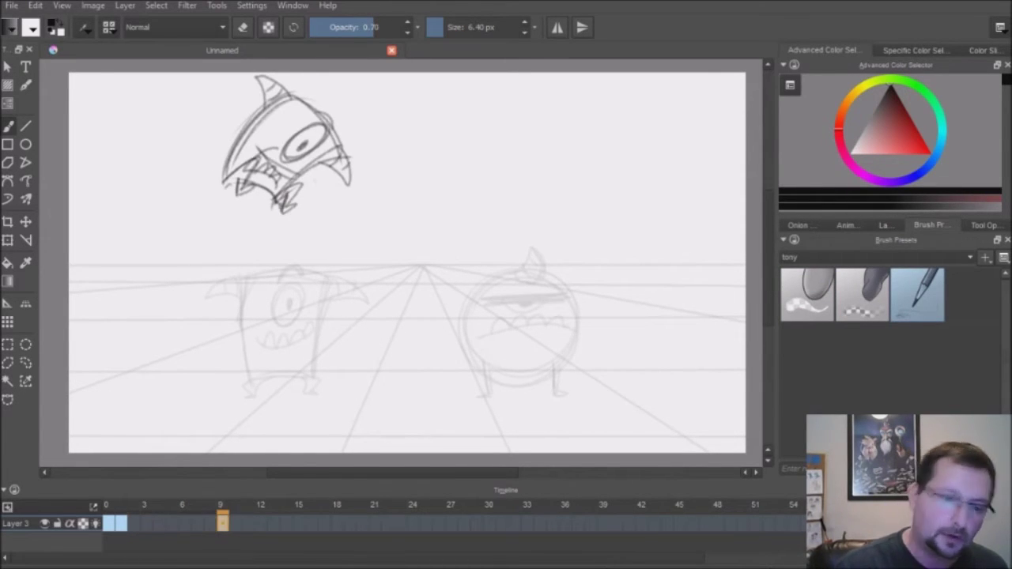
key("Left")
key("Right")
key("Left")
key("Right")
key("Left")
key("Right")
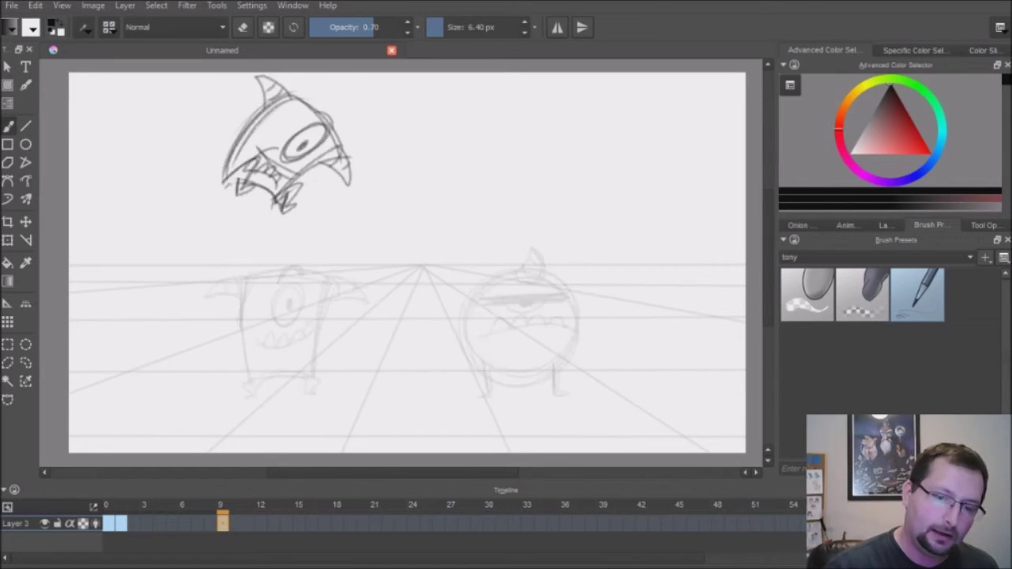
key("Left")
key("Right")
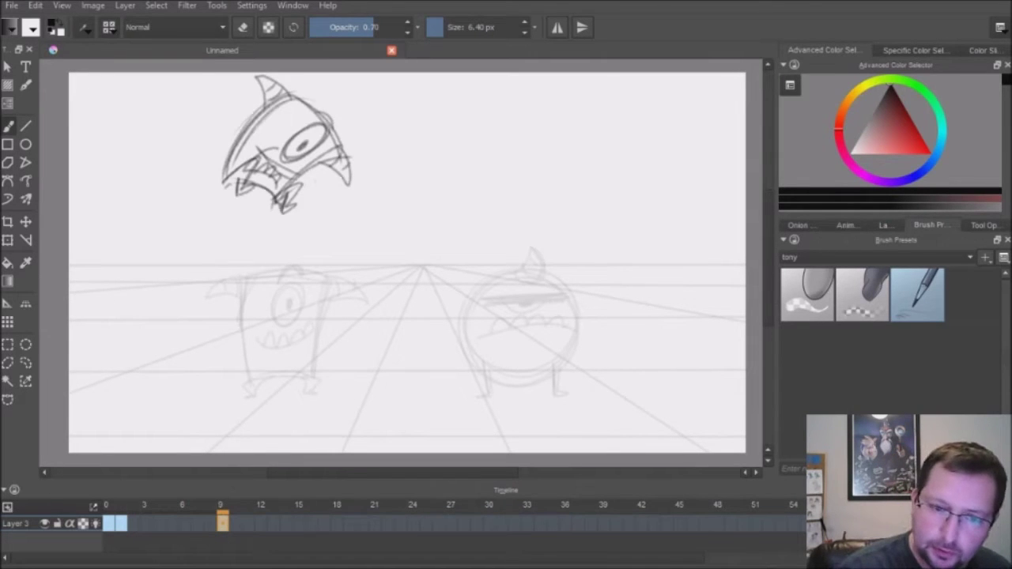
Sketch the round monster squashed into a wide oval in mid-air at frame 9, with brow, eye, horn, teeth and dangling legs.
left_click_drag(453, 150, 585, 150)
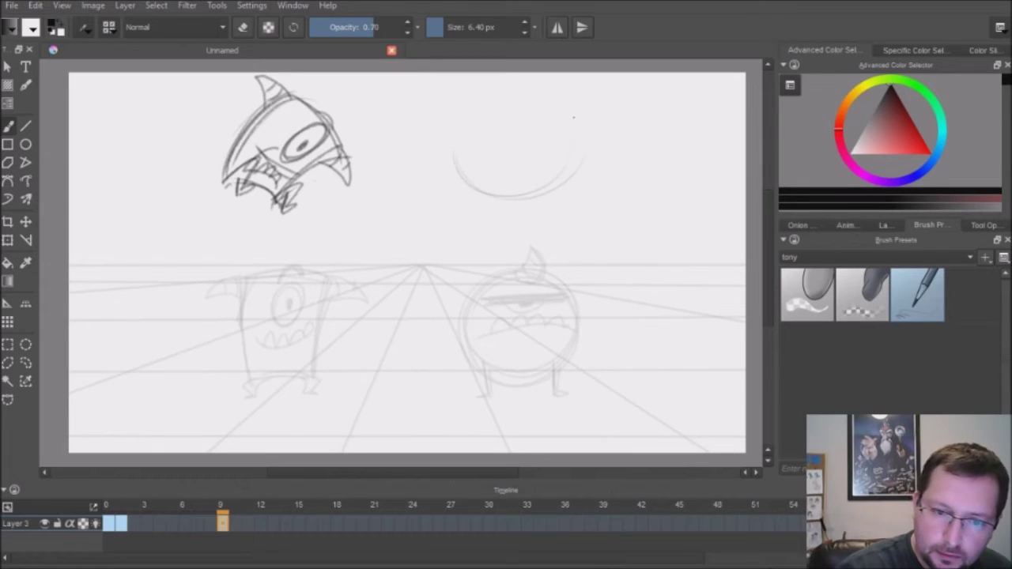
mouse_move(464, 168)
left_mouse_down()
mouse_move(535, 185)
mouse_move(487, 103)
mouse_move(565, 180)
mouse_move(587, 142)
mouse_move(477, 182)
left_mouse_up()
mouse_move(512, 99)
left_mouse_down()
mouse_move(541, 79)
mouse_move(550, 110)
mouse_move(544, 91)
left_mouse_up()
mouse_move(490, 118)
left_mouse_down()
mouse_move(581, 116)
mouse_move(489, 120)
mouse_move(546, 128)
mouse_move(558, 119)
left_mouse_up()
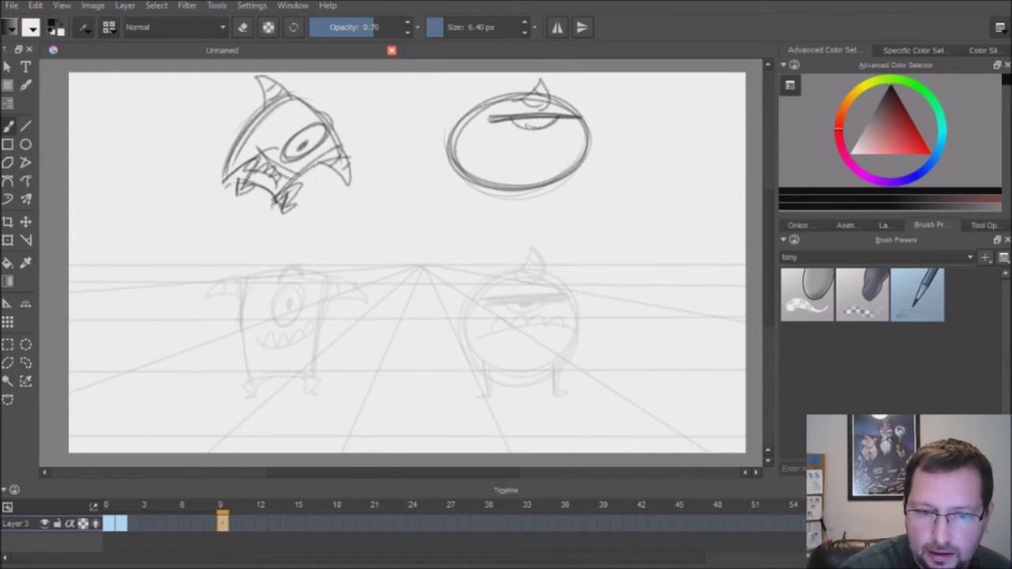
left_click_drag(479, 187, 472, 223)
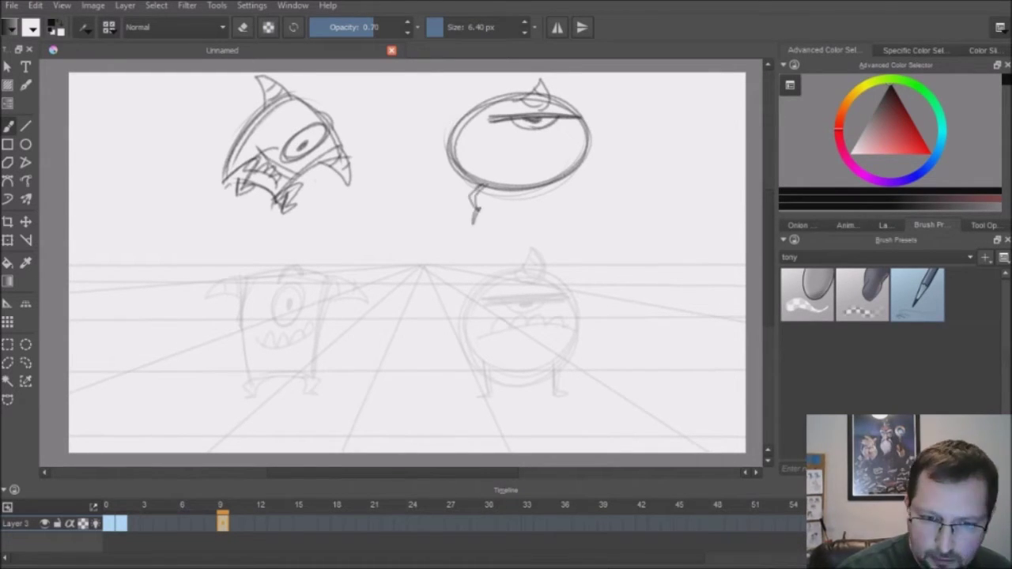
left_click_drag(553, 183, 567, 219)
left_click_drag(484, 151, 582, 142)
key("space")
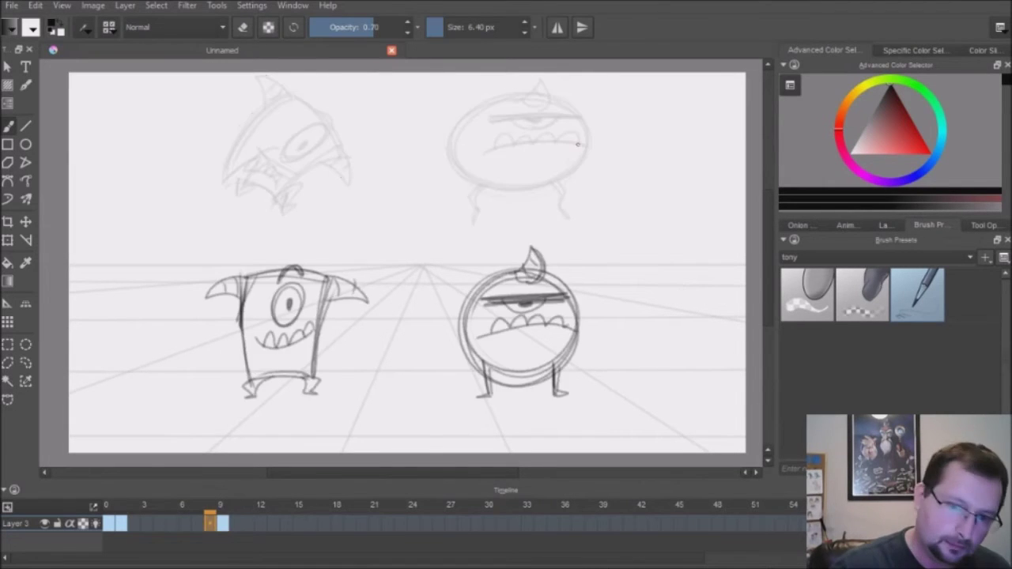
key("Left")
key("Right")
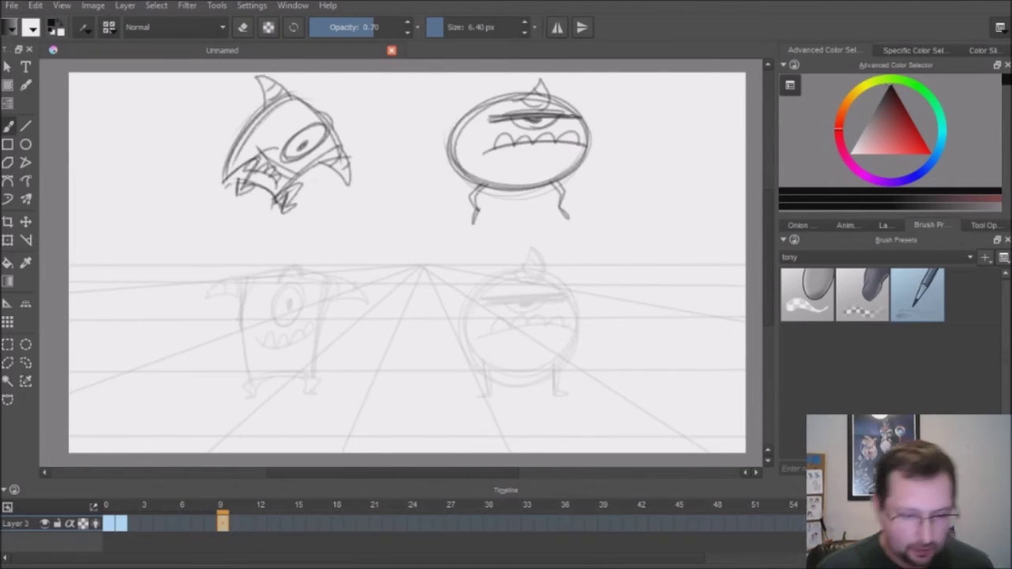
Copy the keyframe of both monsters standing from frame 1 to frame 17.
left_click(122, 525)
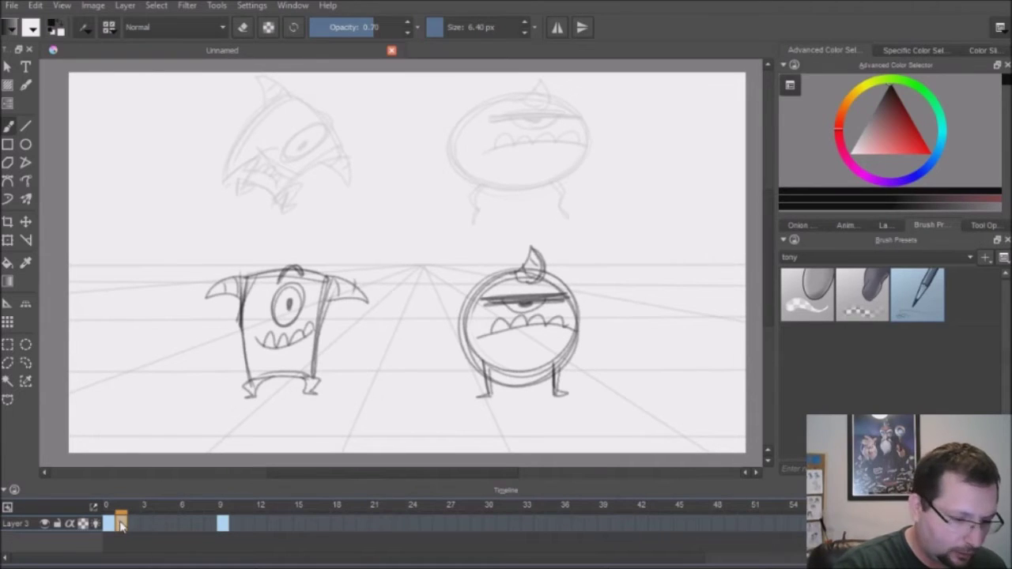
left_click_drag(130, 528, 335, 526)
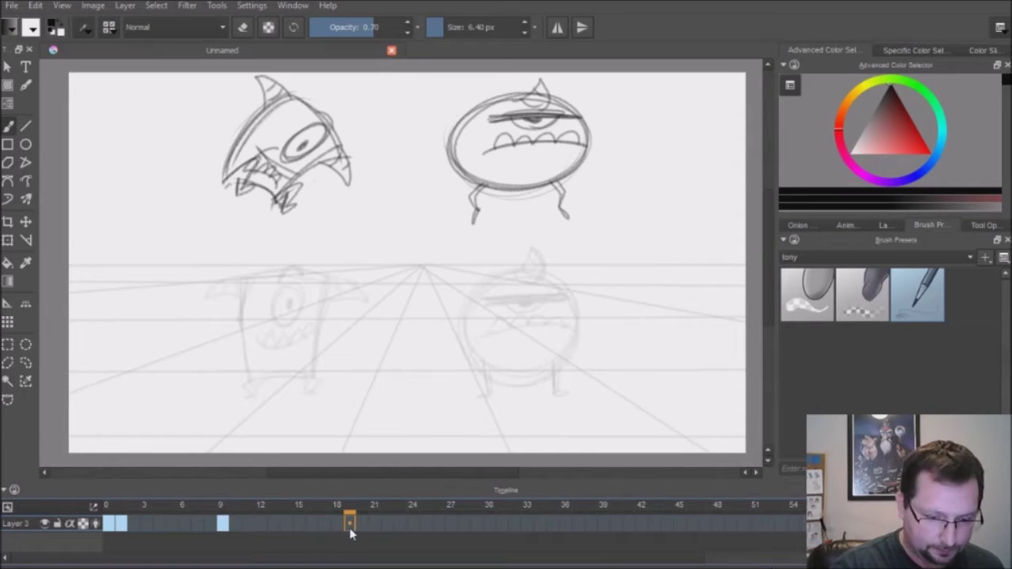
mouse_move(120, 523)
left_mouse_down()
mouse_move(353, 530)
mouse_move(325, 530)
left_mouse_up()
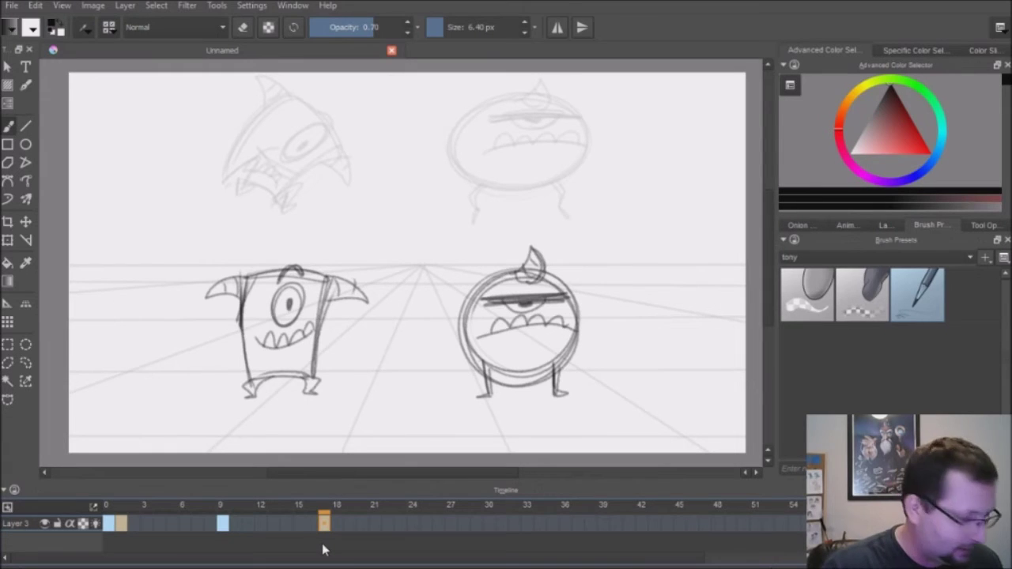
left_click(185, 522)
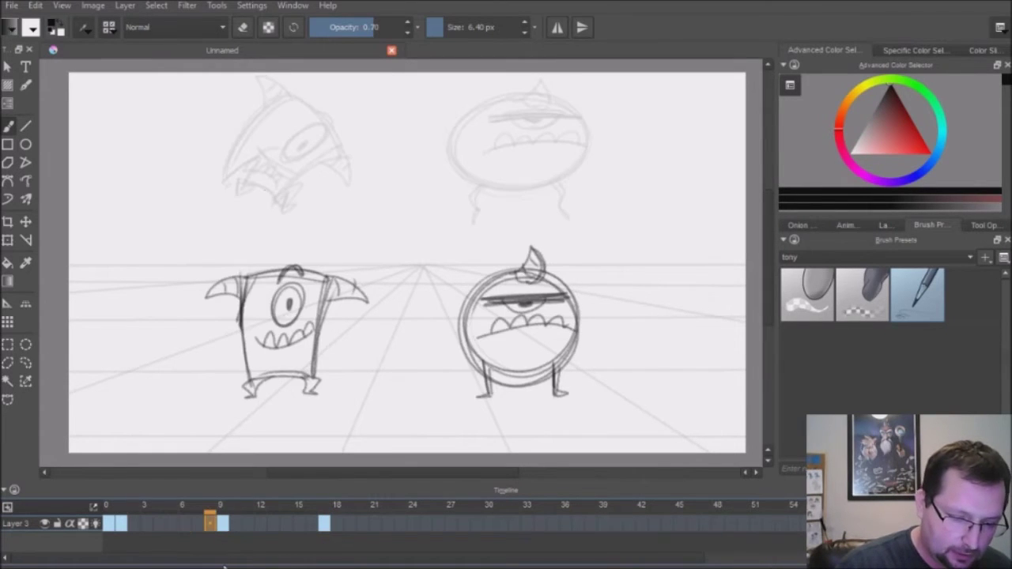
Scrub and step between frames 1, 2 and 9 to examine the spacing between the standing and airborne poses.
left_click(846, 226)
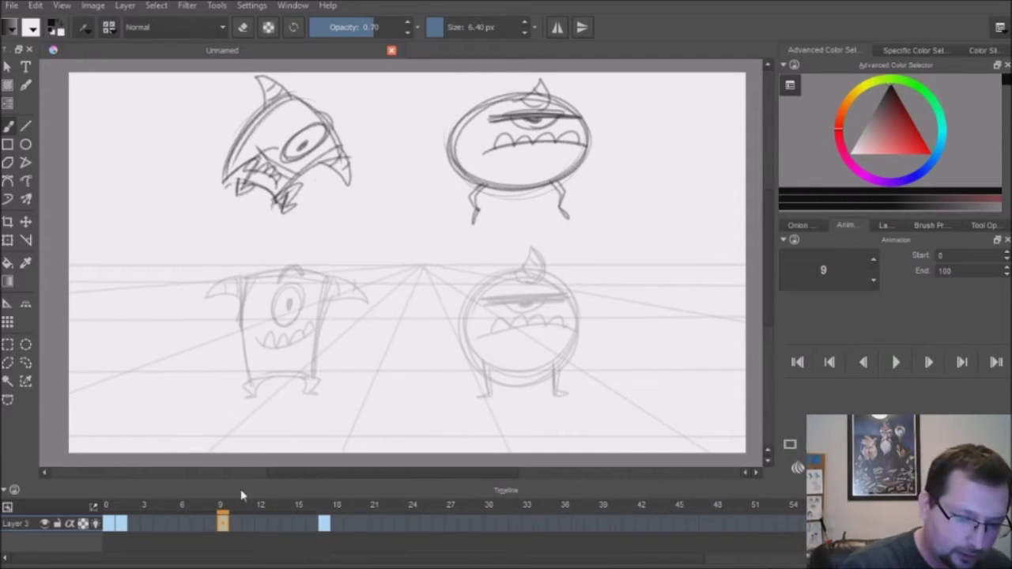
left_click_drag(223, 515, 134, 510)
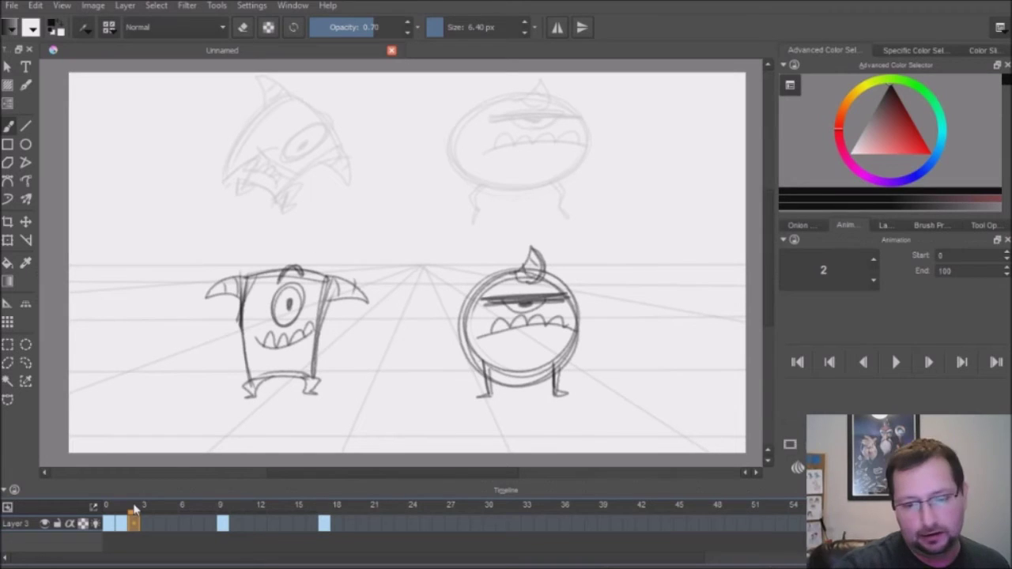
mouse_move(134, 510)
left_mouse_down()
mouse_move(247, 505)
mouse_move(223, 503)
left_mouse_up()
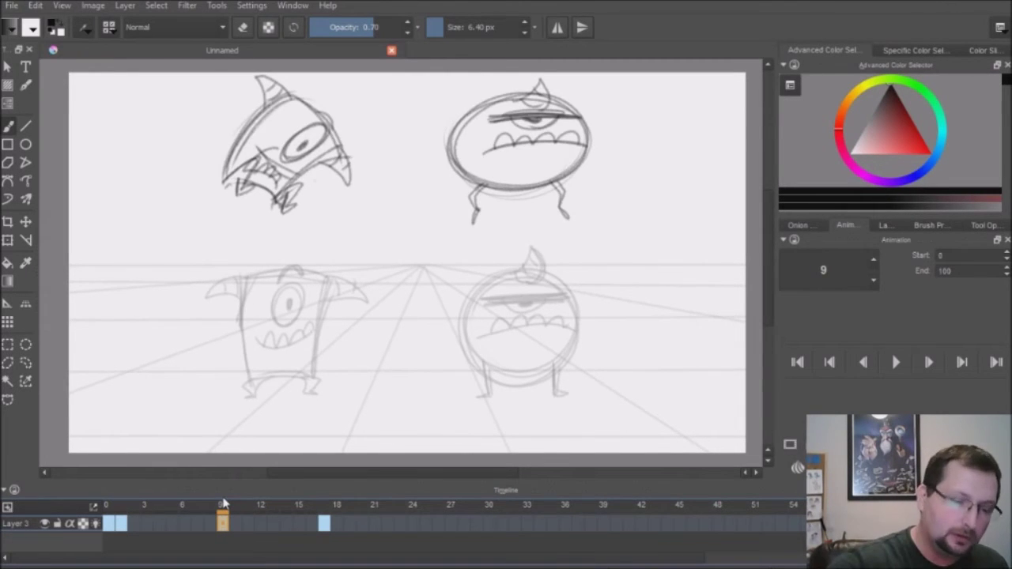
key("Left")
left_click(129, 522)
left_click(124, 520)
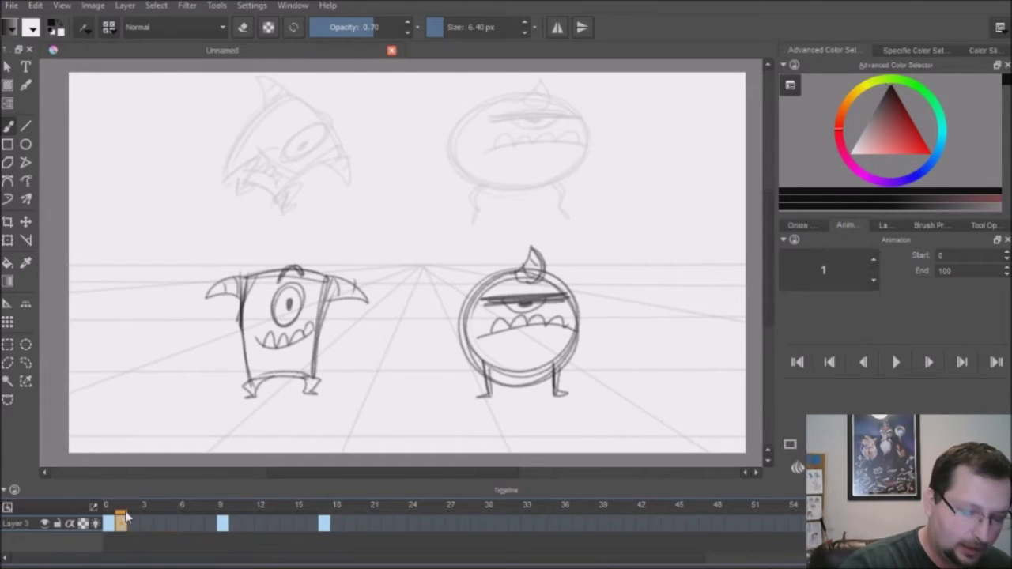
key("Right")
key("Right")
key("Left")
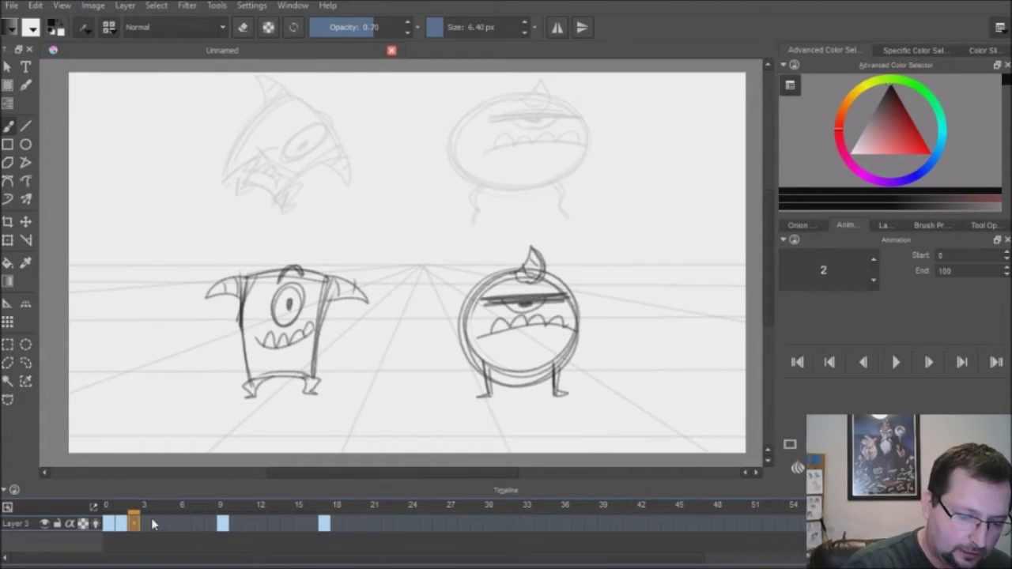
key("Left")
key("Right")
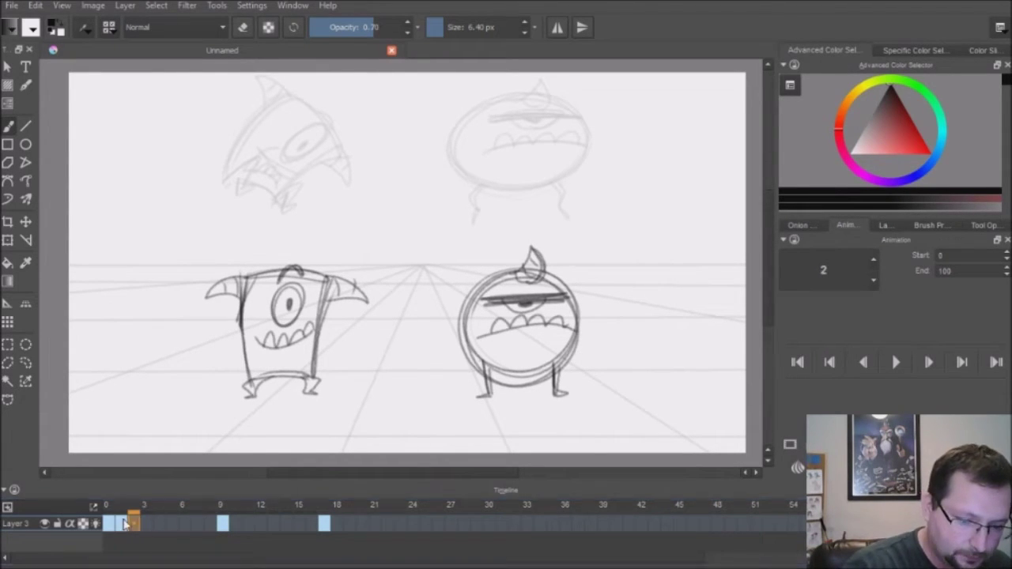
key("Left")
key("Left")
key("Right")
key("Right")
key("Left")
Start a new drawing at frame 5 and sketch the boxy monster's tilted airborne body with both striped horns.
left_click(162, 529)
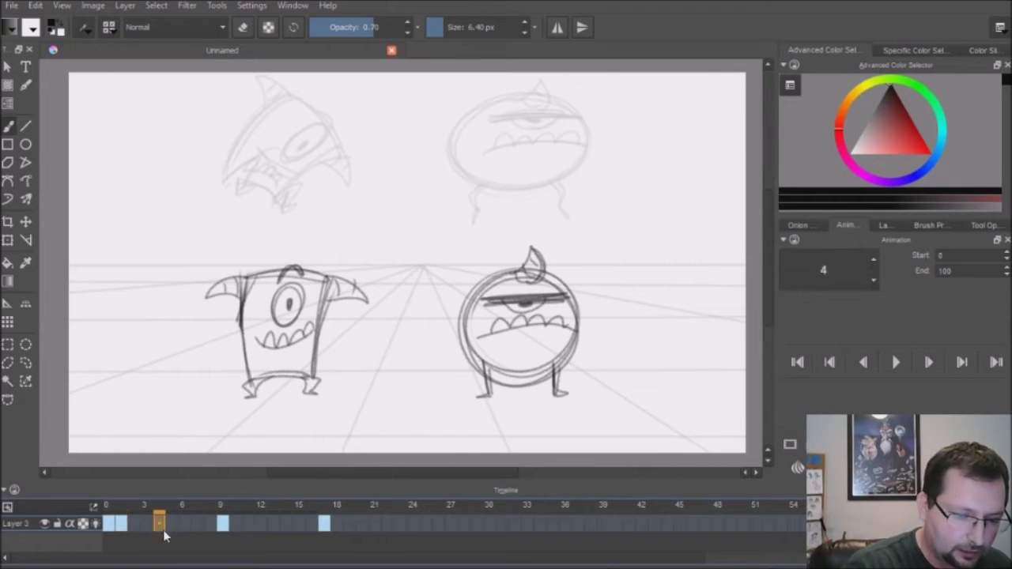
key("Right")
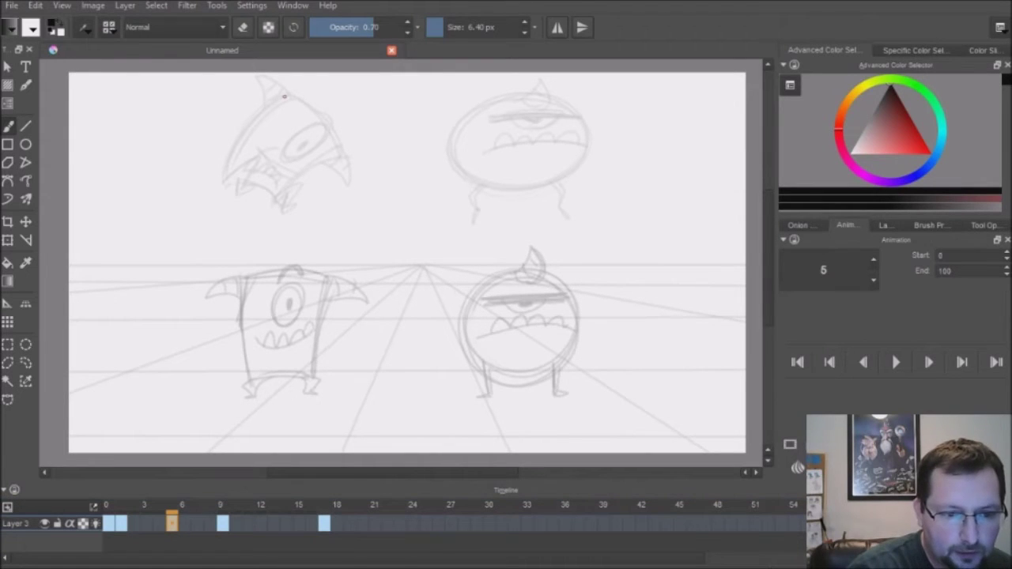
mouse_move(261, 121)
left_mouse_down()
mouse_move(255, 141)
mouse_move(320, 134)
mouse_move(241, 198)
mouse_move(251, 86)
left_mouse_up()
left_click_drag(320, 161, 348, 191)
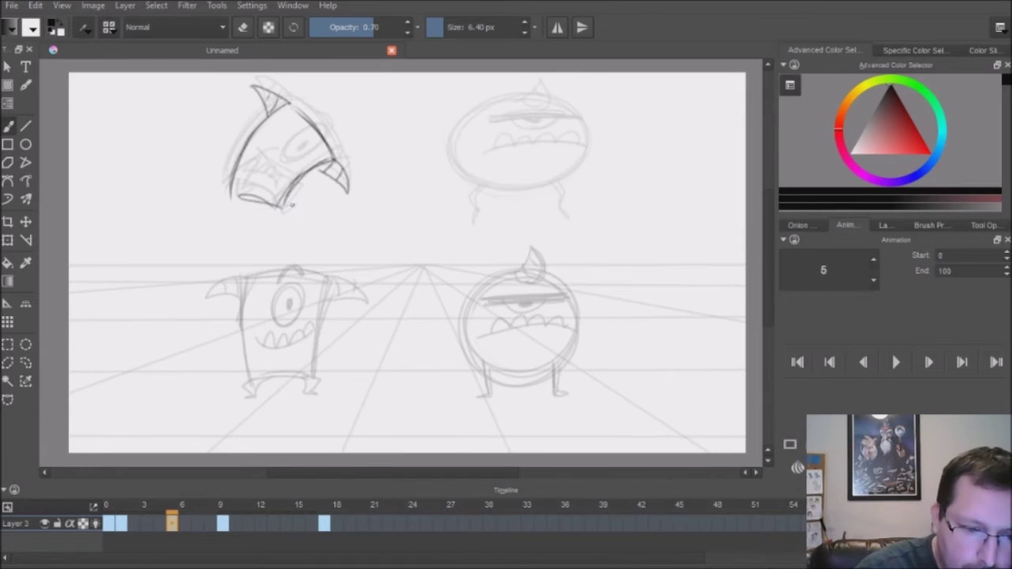
Draw the boxy monster's legs at frame 5, redrawing the front one shorter and bent close under the body.
left_click_drag(277, 201, 295, 227)
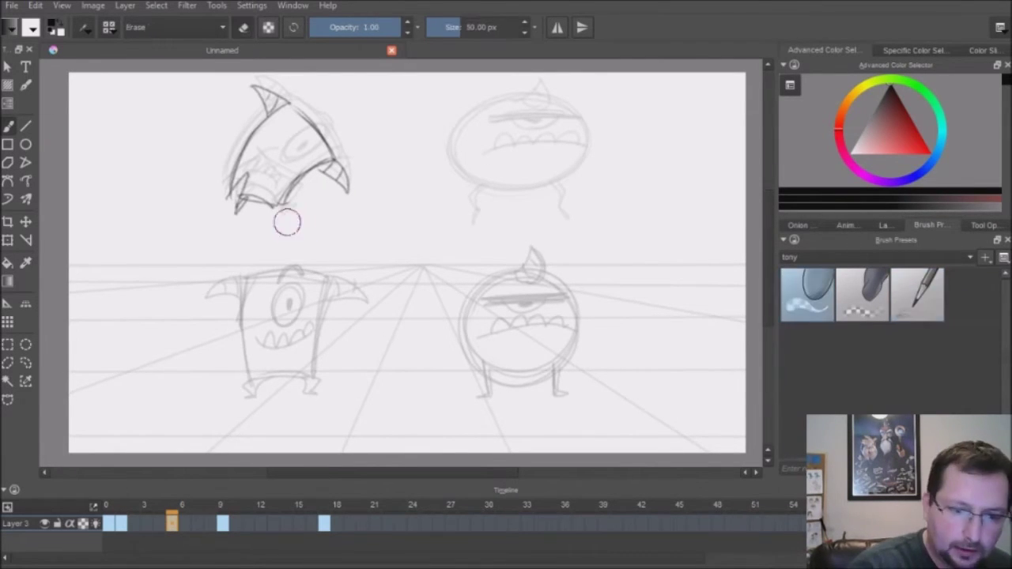
left_click_drag(273, 204, 289, 237)
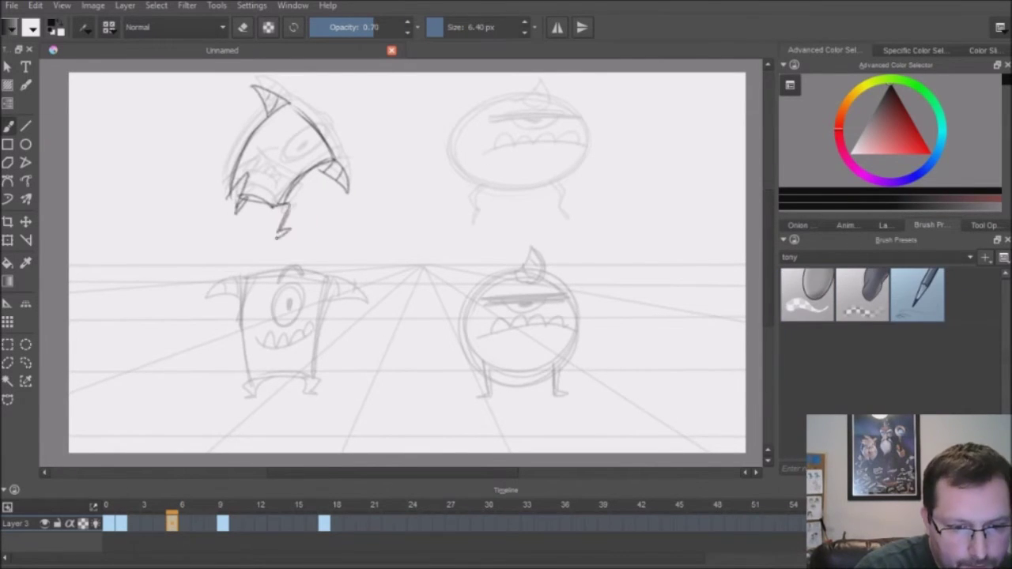
left_click_drag(269, 195, 299, 217)
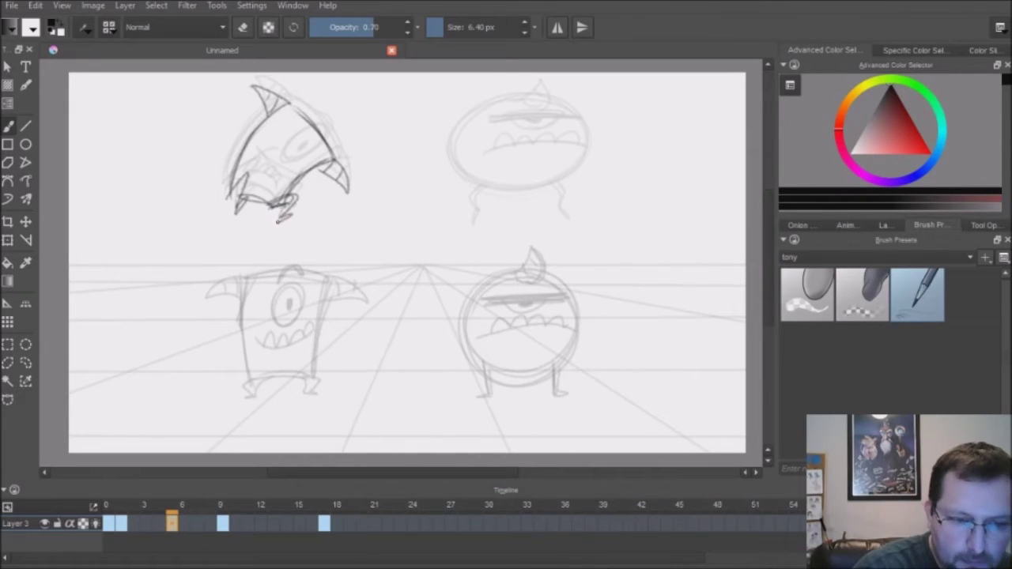
key("Left")
key("Right")
key("Right")
key("Left")
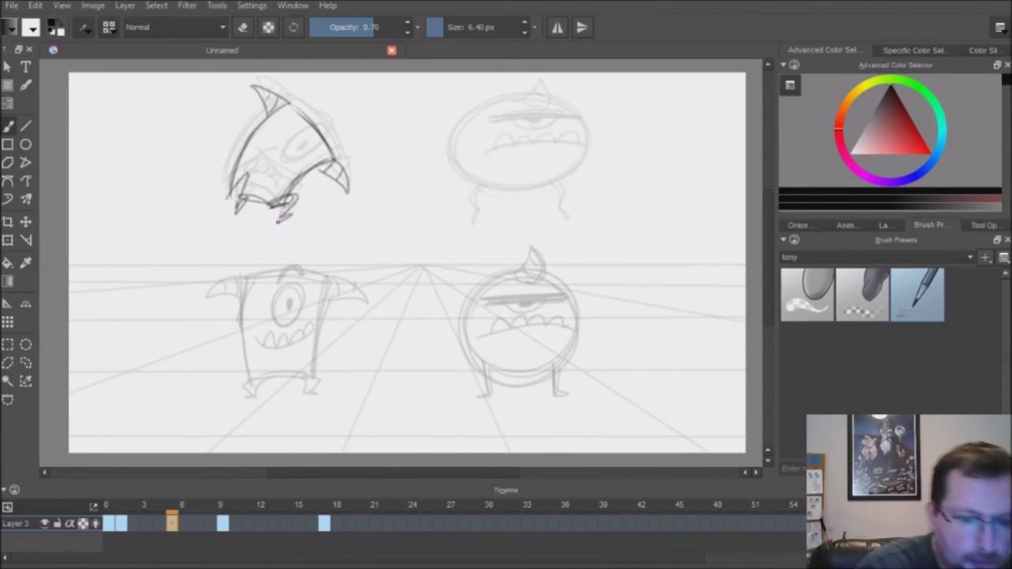
Add the toothy mouth, the large round eye with pupil and the eyebrow to the boxy monster at frame 5.
mouse_move(239, 179)
left_mouse_down()
mouse_move(274, 194)
mouse_move(275, 157)
mouse_move(272, 189)
mouse_move(272, 168)
left_mouse_up()
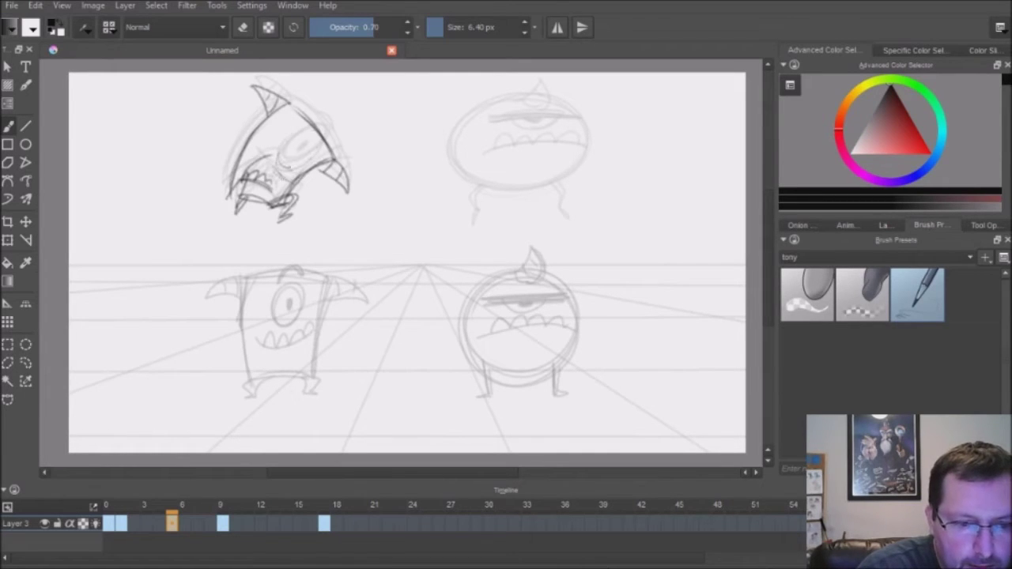
mouse_move(290, 168)
left_mouse_down()
mouse_move(318, 136)
mouse_move(278, 164)
left_mouse_up()
left_click_drag(301, 125, 326, 144)
left_click_drag(306, 127, 325, 136)
key("Right")
key("Left")
key("Left")
key("Right")
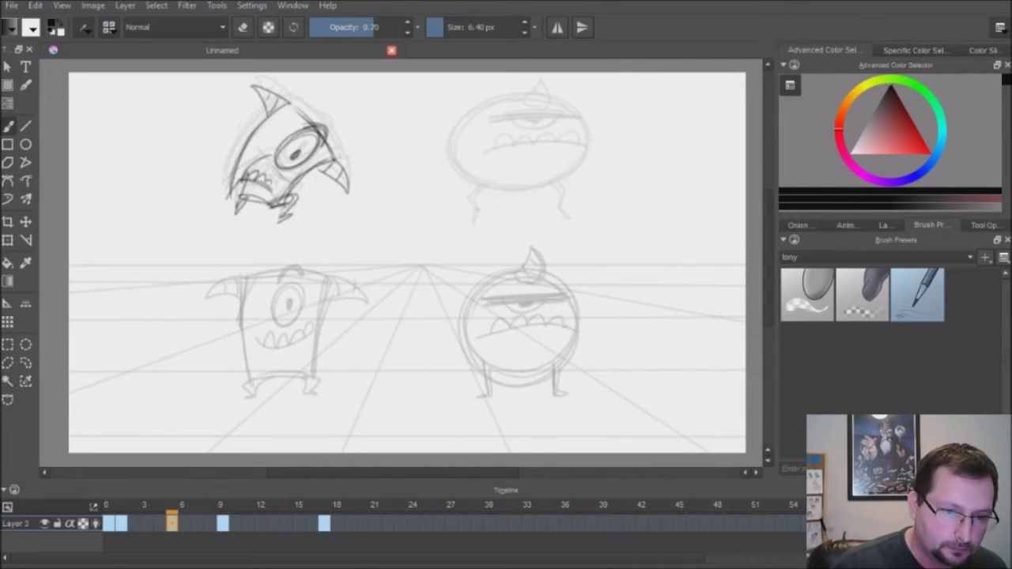
Redraw the back edge of the boxy monster at frame 5 slightly farther out, down to its lower corner.
key("period")
key("comma")
left_click_drag(247, 132, 226, 209)
left_click_drag(280, 104, 235, 156)
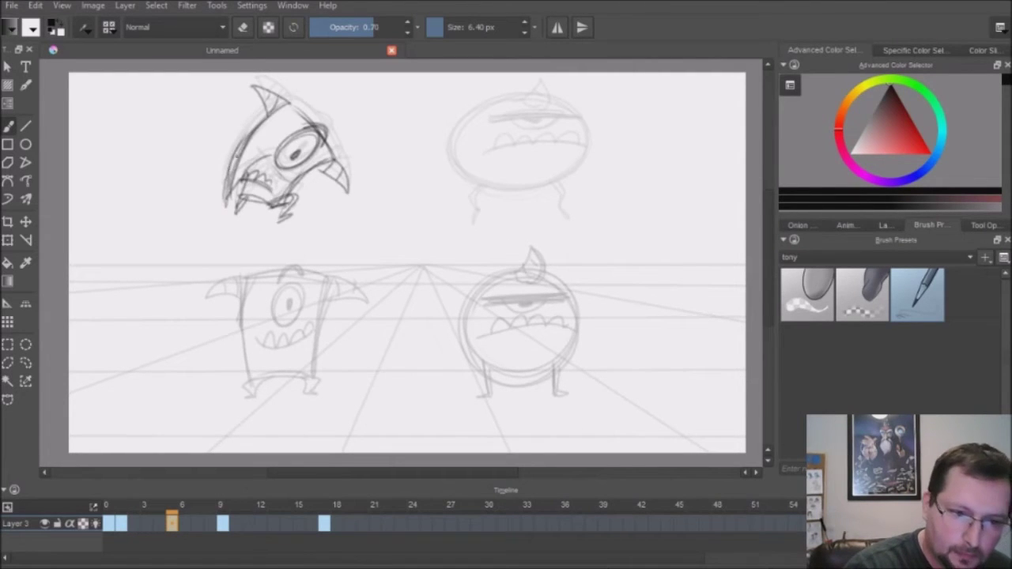
Flip between frames 1, 5 and 9 to examine the boxy monster's motion into its airborne pose.
key("Right")
key("Left")
key("Left")
key("Right")
key("Right")
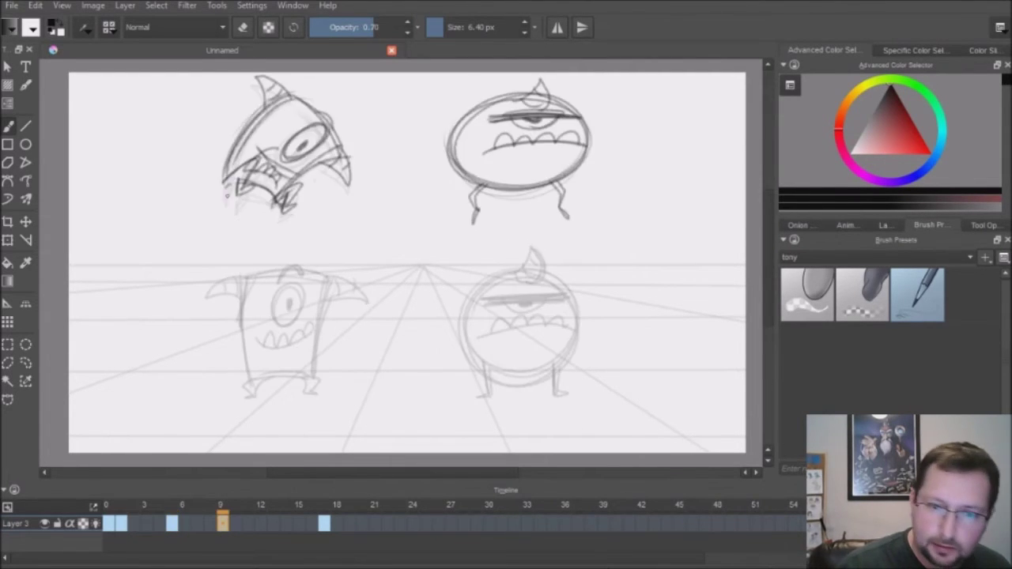
key("comma")
key("comma")
key("period")
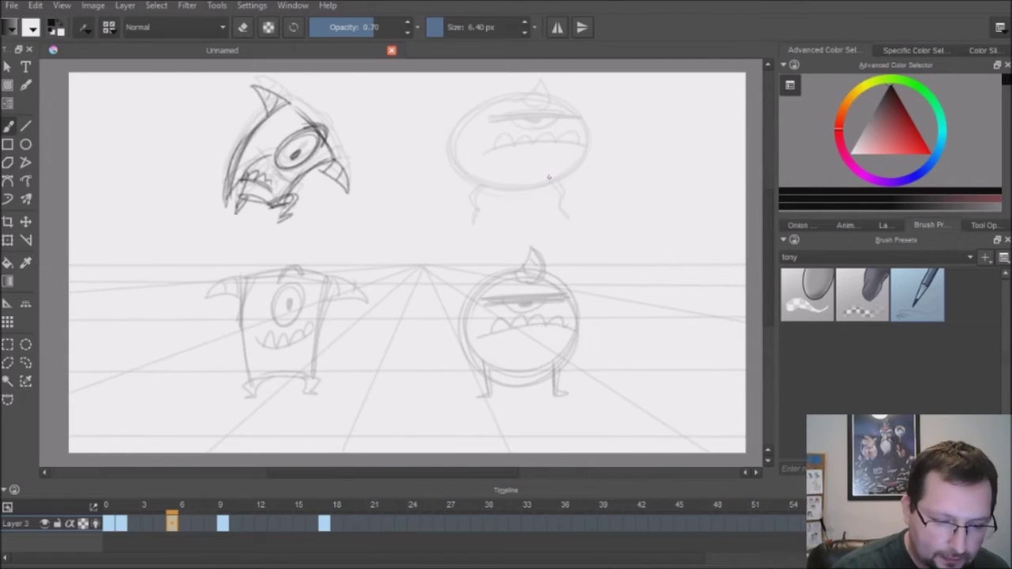
key("comma")
key("period")
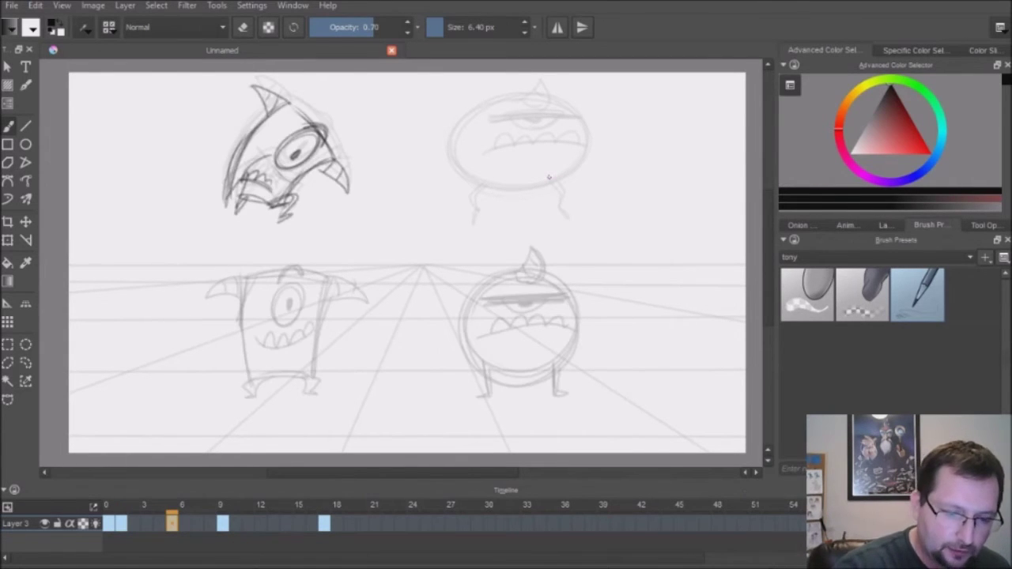
key("comma")
key("period")
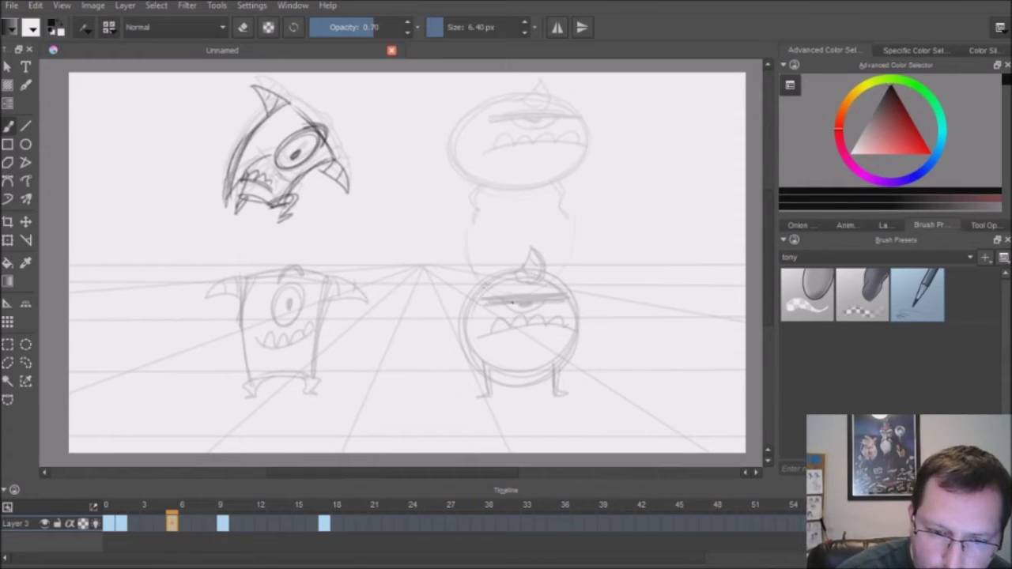
Sketch the round monster at frame 5 as a circle rising halfway up, with brow, eye, horn, teeth and hanging legs.
mouse_move(512, 302)
left_mouse_down()
mouse_move(492, 182)
mouse_move(557, 283)
mouse_move(464, 235)
mouse_move(570, 204)
mouse_move(468, 245)
left_mouse_up()
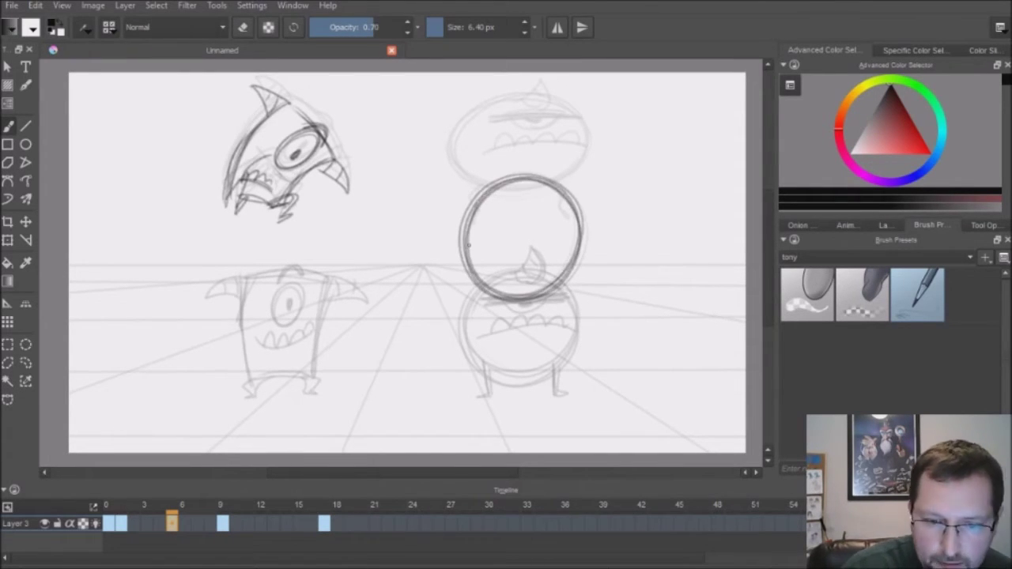
left_click_drag(480, 207, 566, 199)
mouse_move(516, 177)
left_mouse_down()
mouse_move(545, 176)
mouse_move(539, 204)
left_mouse_up()
left_click_drag(479, 234, 564, 227)
left_click_drag(492, 290, 486, 341)
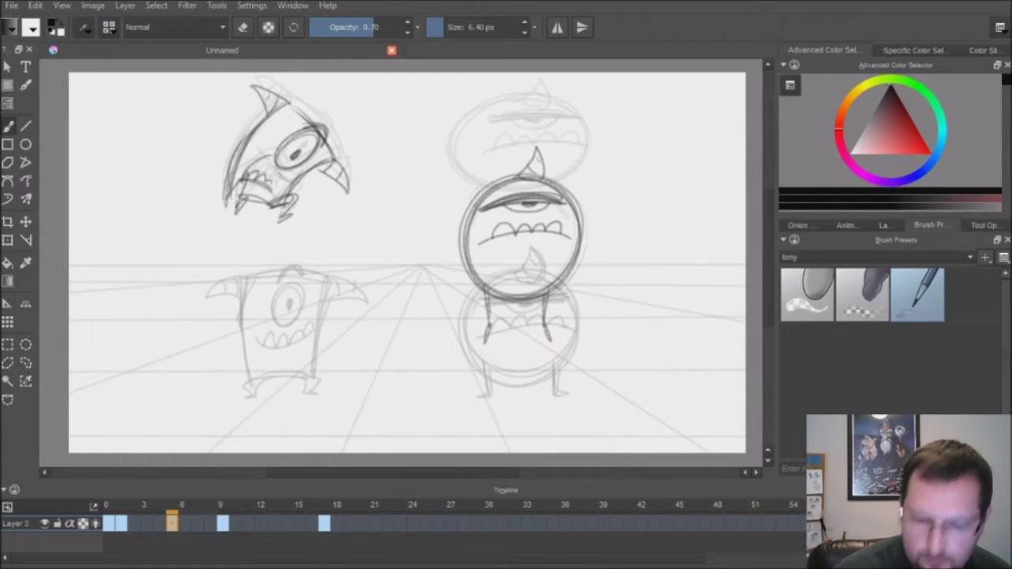
Flip through frames 1, 5 and 9 to examine how both monsters rise into the jump.
key("Left")
key("Right")
key("Right")
key("Left")
key("Left")
key("Right")
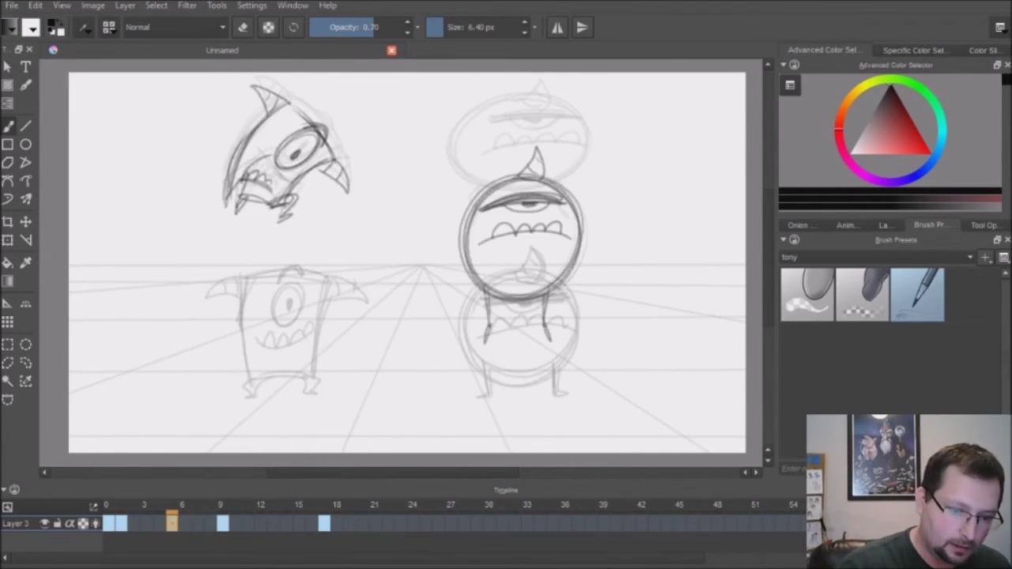
key("Right")
key("Left")
key("Left")
key("Right")
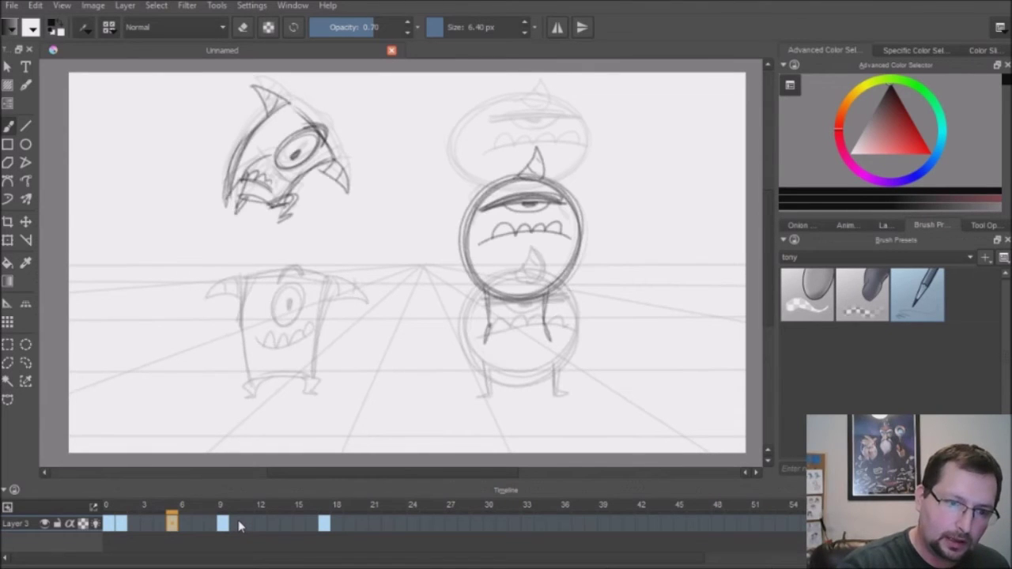
Start a new drawing at frame 13 and outline the boxy monster's body stretched long from its airborne head toward the floor.
left_click(272, 523)
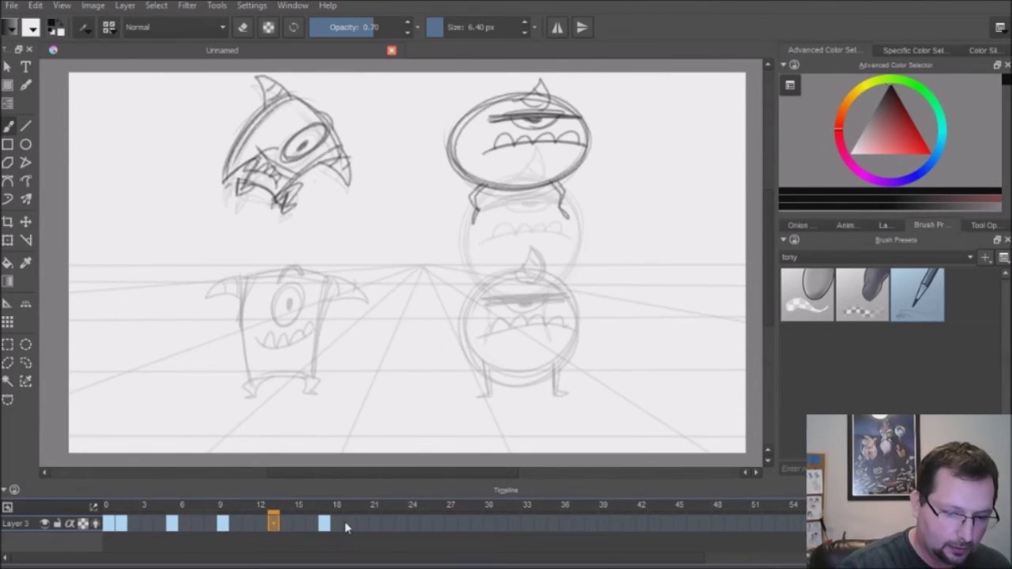
key("space")
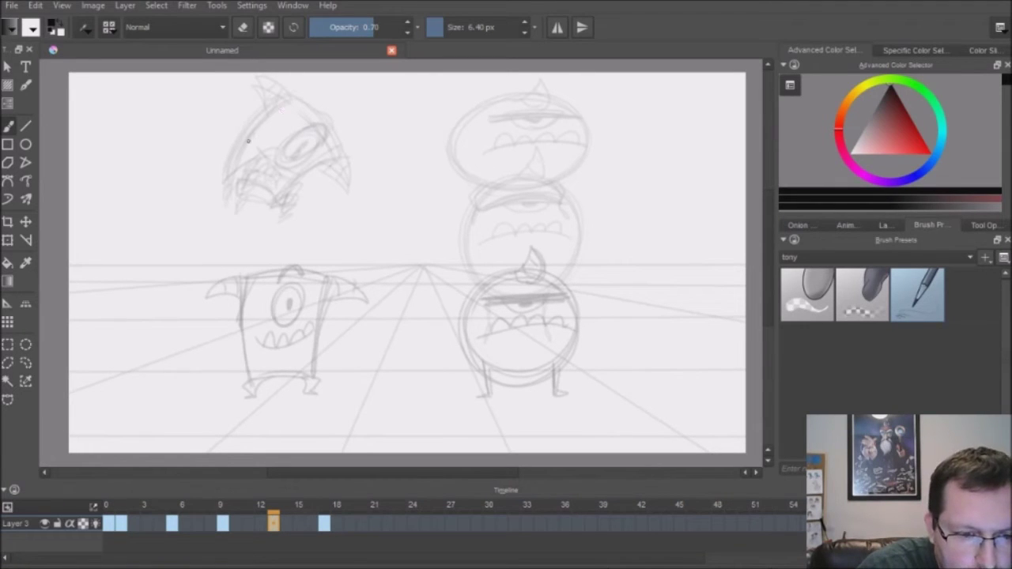
key("Left")
key("Right")
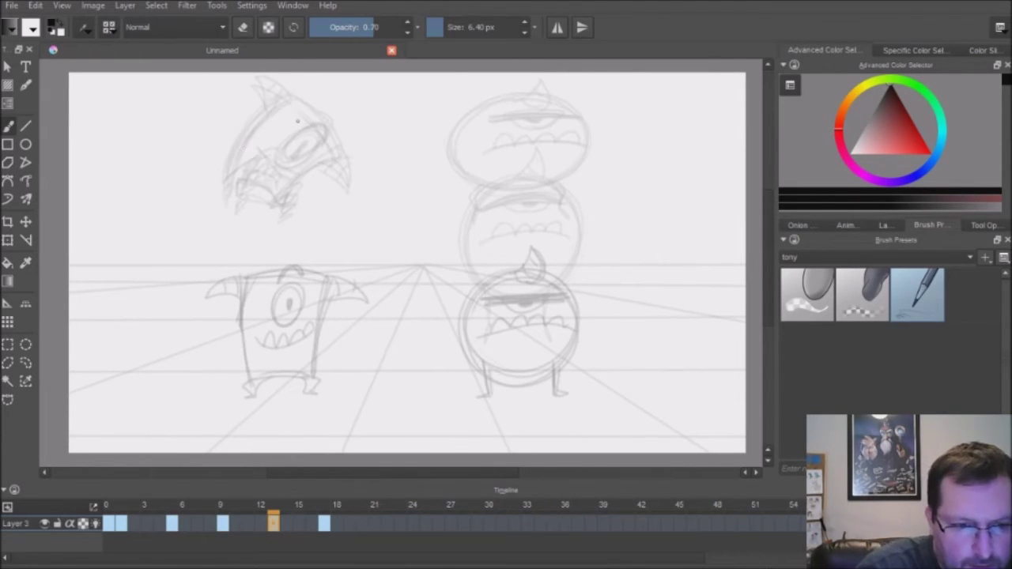
mouse_move(273, 109)
left_mouse_down()
mouse_move(330, 156)
mouse_move(322, 152)
left_mouse_up()
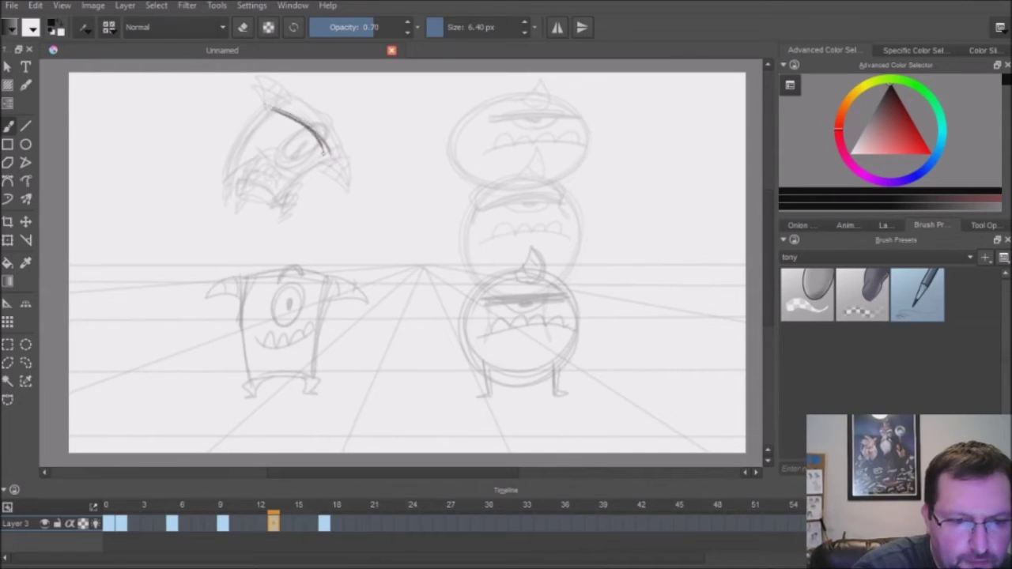
left_click_drag(265, 111, 235, 269)
left_click_drag(242, 166, 242, 321)
left_click_drag(239, 189, 243, 321)
left_click_drag(238, 187, 241, 325)
mouse_move(261, 115)
left_mouse_down()
mouse_move(236, 281)
mouse_move(247, 341)
left_mouse_up()
left_click_drag(328, 155, 286, 316)
left_click_drag(309, 204, 288, 342)
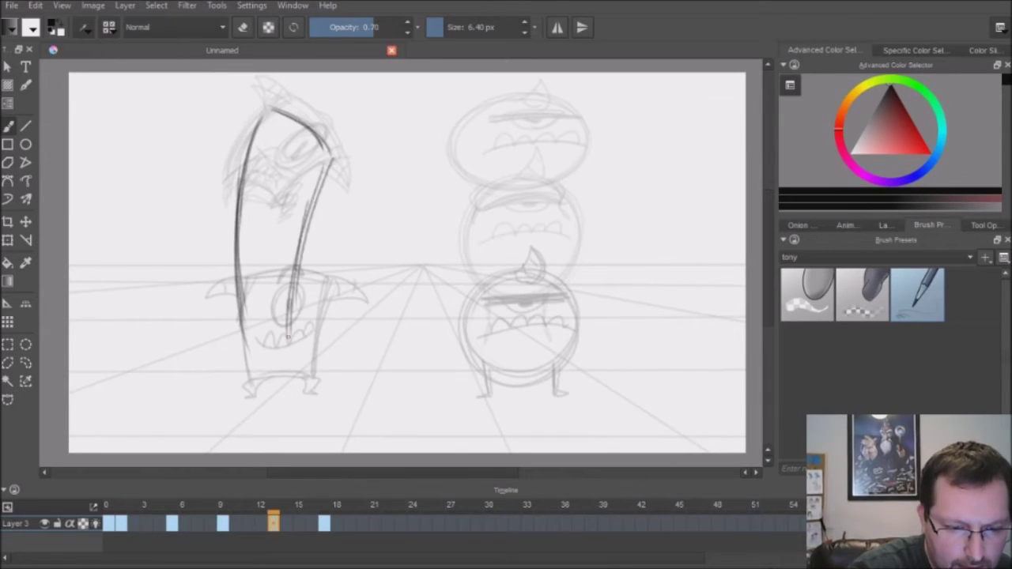
Draw the stretched boxy monster's curved lower edge, one foot reaching the floor and the other raised at frame 13.
left_click_drag(290, 280, 286, 346)
left_click_drag(240, 299, 254, 386)
mouse_move(241, 326)
left_mouse_down()
mouse_move(257, 400)
mouse_move(253, 324)
mouse_move(294, 327)
mouse_move(304, 297)
left_mouse_up()
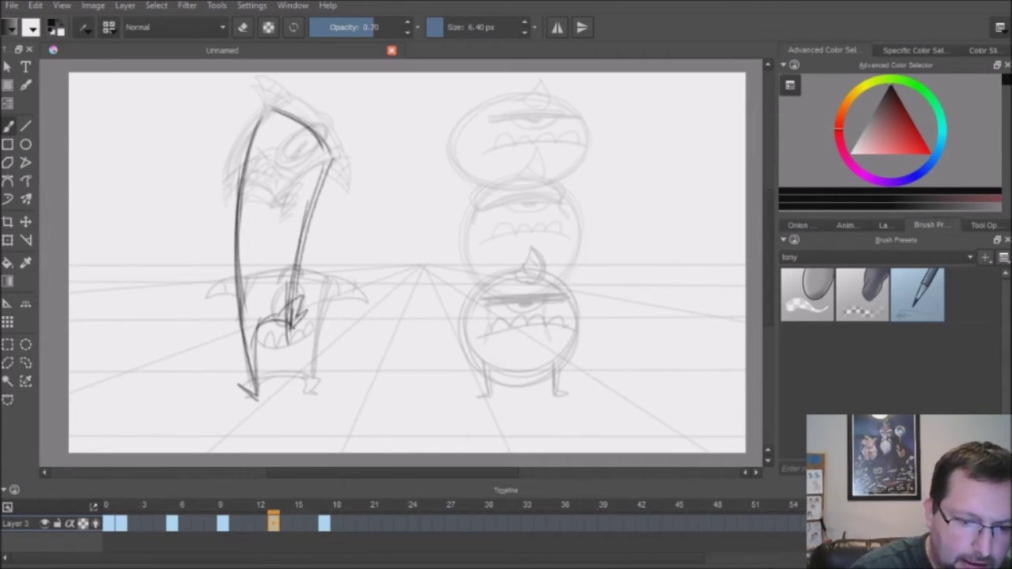
key("Left")
key("Right")
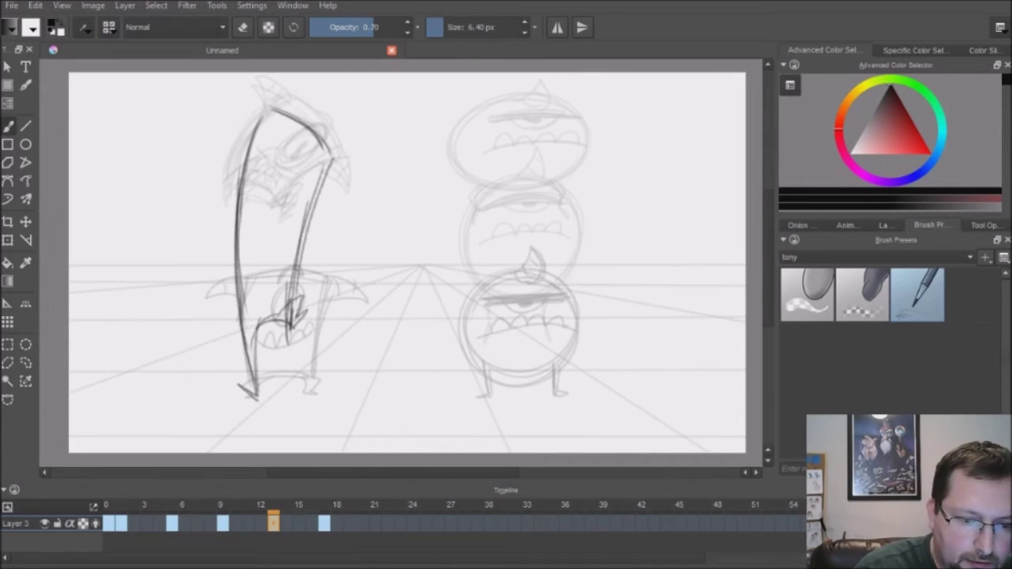
Sketch the stretched boxy monster's open mouth with pointed teeth and a tall tilted oval eye at frame 13.
key("Left")
key("Right")
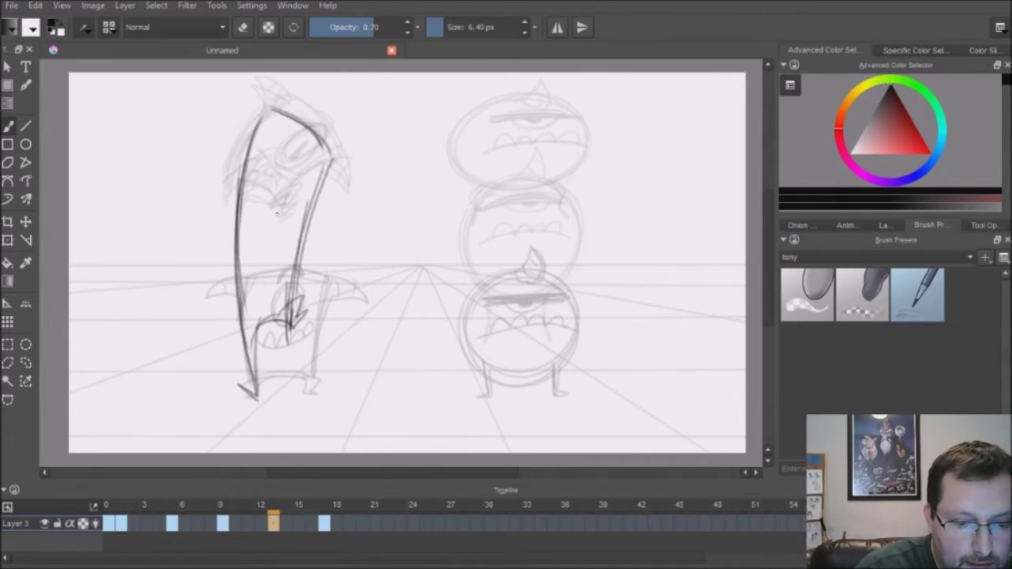
mouse_move(266, 215)
left_mouse_down()
mouse_move(248, 283)
mouse_move(288, 238)
left_mouse_up()
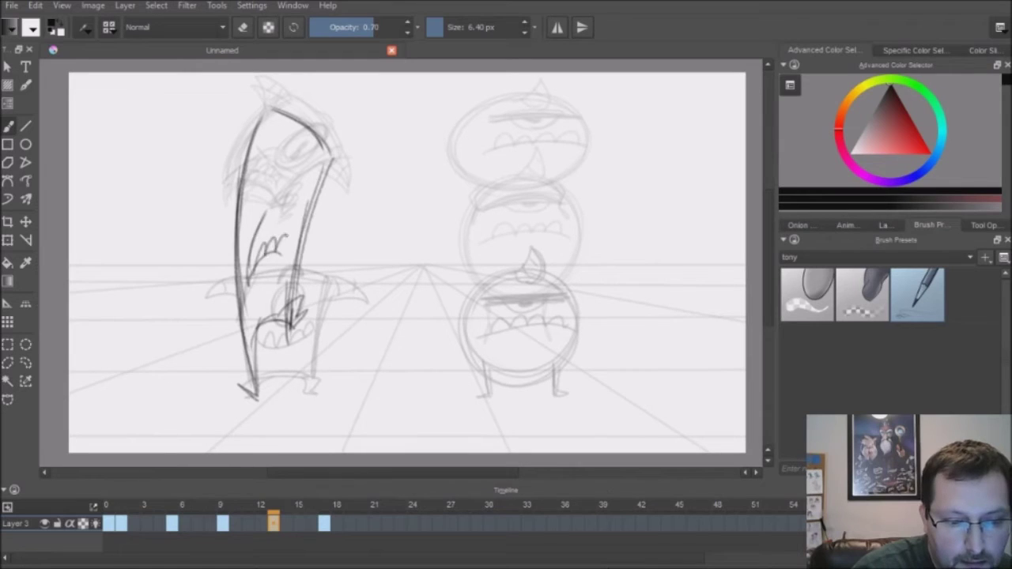
left_click_drag(288, 150, 269, 210)
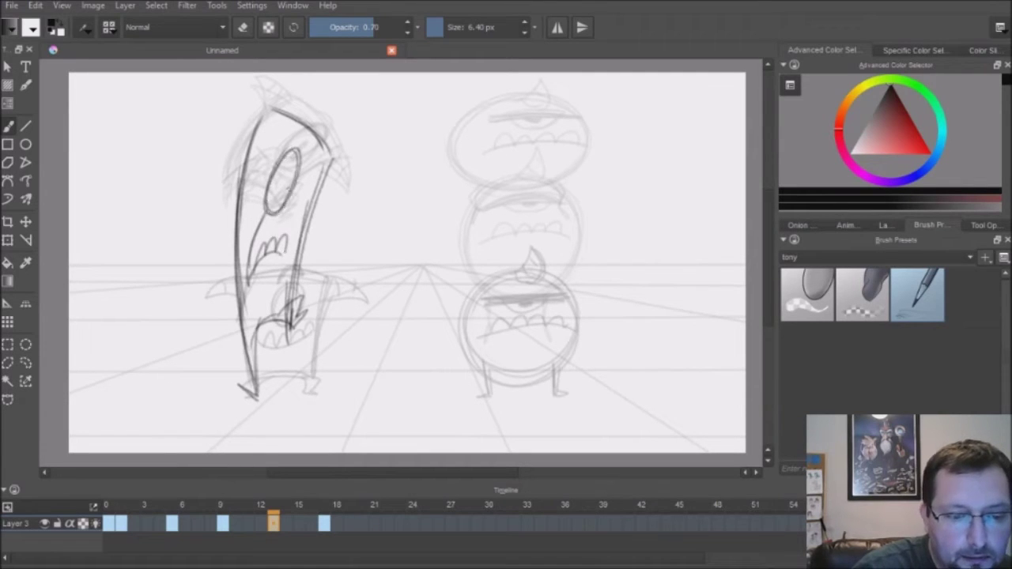
left_click_drag(285, 174, 280, 191)
left_click_drag(283, 141, 312, 143)
key("ctrl+z")
key("ctrl+z")
Add a low pupil, a raised brow and both side horns to the stretched boxy monster at frame 13.
left_click_drag(284, 190, 278, 208)
mouse_move(283, 139)
left_mouse_down()
mouse_move(302, 149)
mouse_move(310, 128)
left_mouse_up()
left_click_drag(262, 109, 249, 136)
mouse_move(330, 158)
left_mouse_down()
mouse_move(330, 174)
mouse_move(351, 188)
mouse_move(325, 180)
left_mouse_up()
key("ctrl+z")
key("Left")
key("Right")
key("Left")
key("Right")
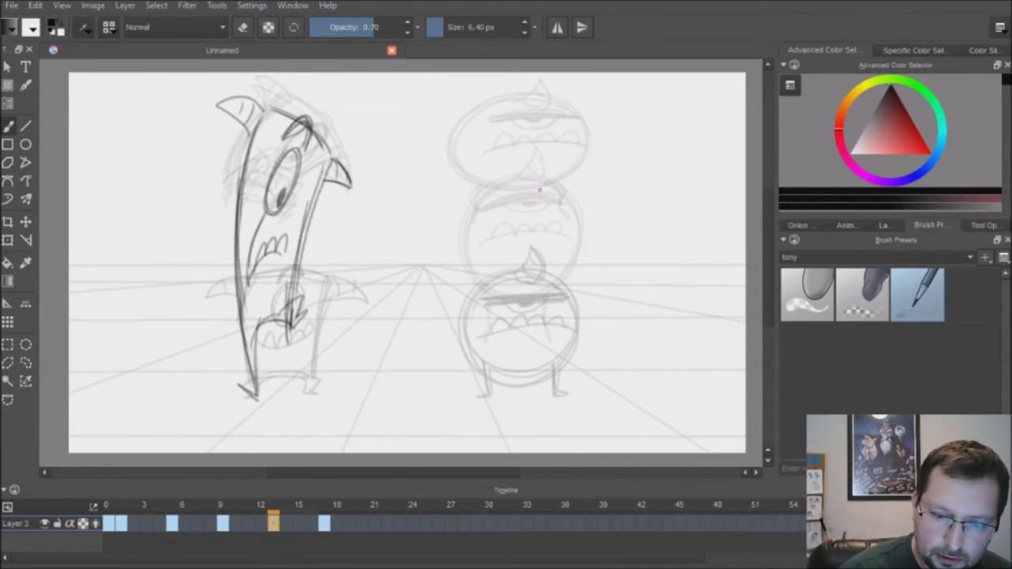
Sketch the round monster at frame 13 as a mid-air circle with horn, brow, eye, toothed mouth and two dangling legs.
mouse_move(474, 226)
left_mouse_down()
mouse_move(484, 283)
mouse_move(563, 286)
mouse_move(570, 194)
mouse_move(465, 225)
left_mouse_up()
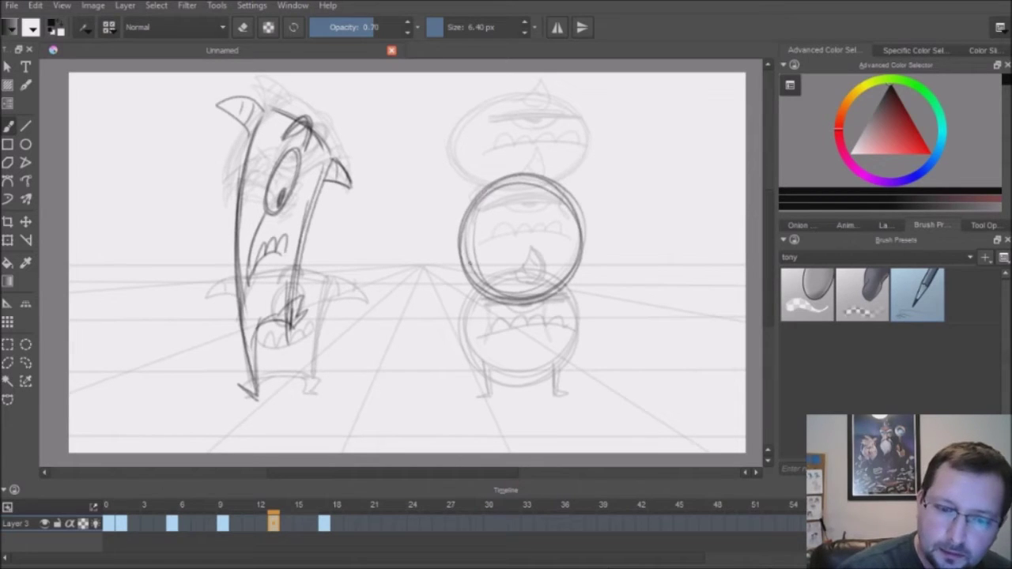
left_click_drag(519, 176, 543, 173)
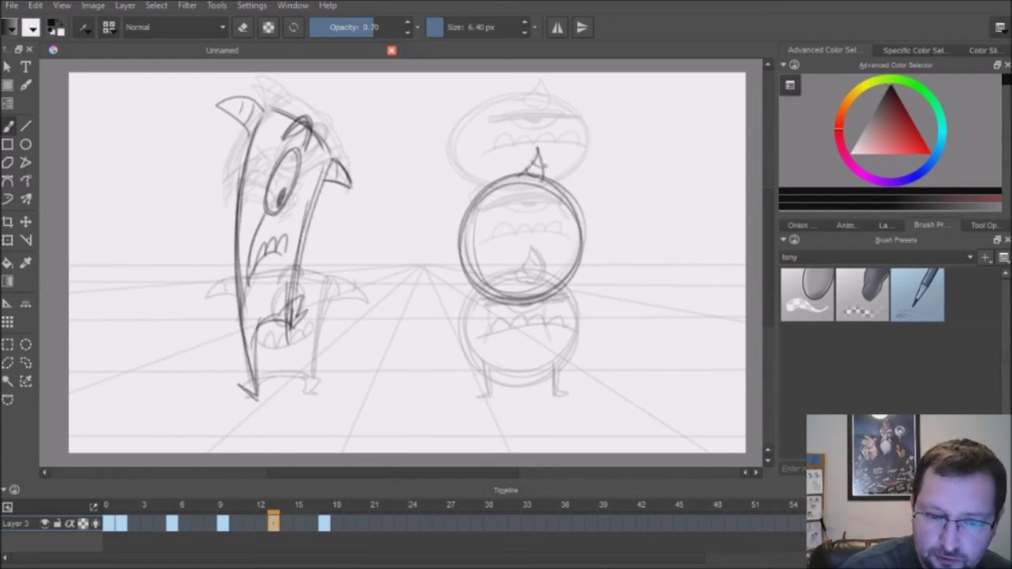
left_click_drag(496, 200, 563, 194)
left_click_drag(490, 245, 569, 229)
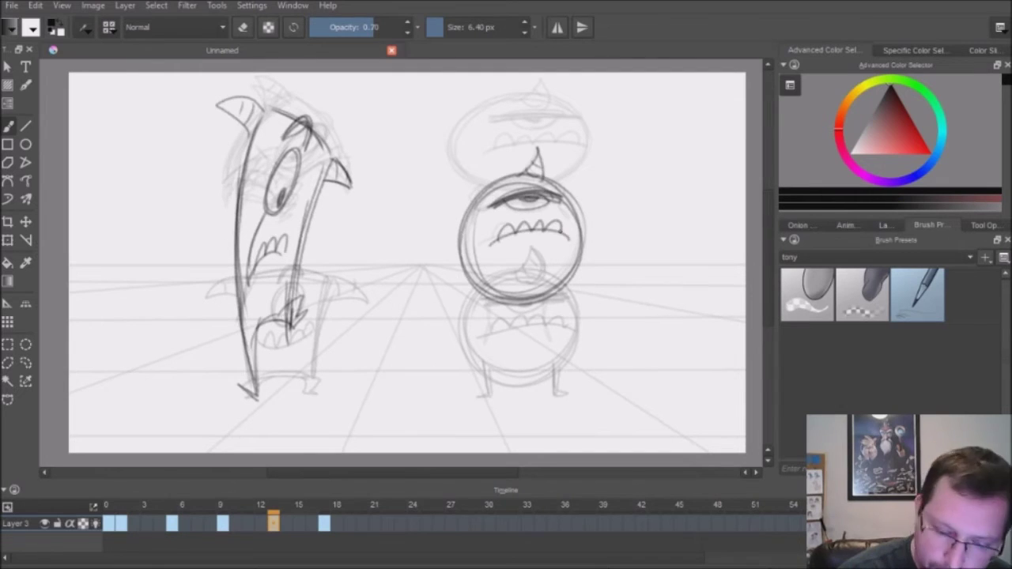
left_click_drag(487, 291, 488, 318)
left_click_drag(492, 288, 473, 332)
mouse_move(544, 294)
left_mouse_down()
mouse_move(551, 328)
mouse_move(565, 326)
left_mouse_up()
Advance to the landing pose at frame 17 and play the animation to review both monsters' jump.
key("Right")
key("Right")
key("Right")
key("Right")
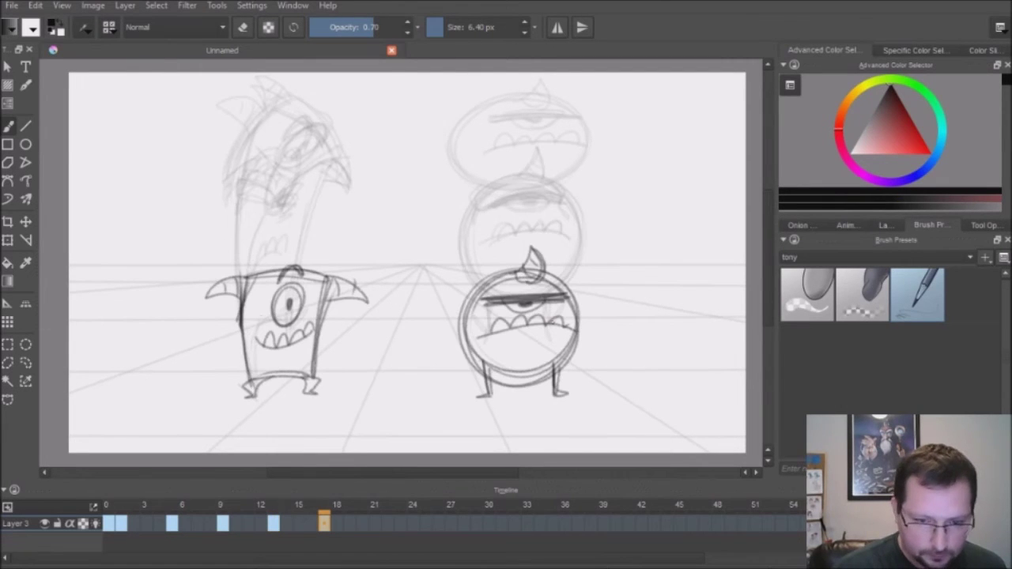
key("space")
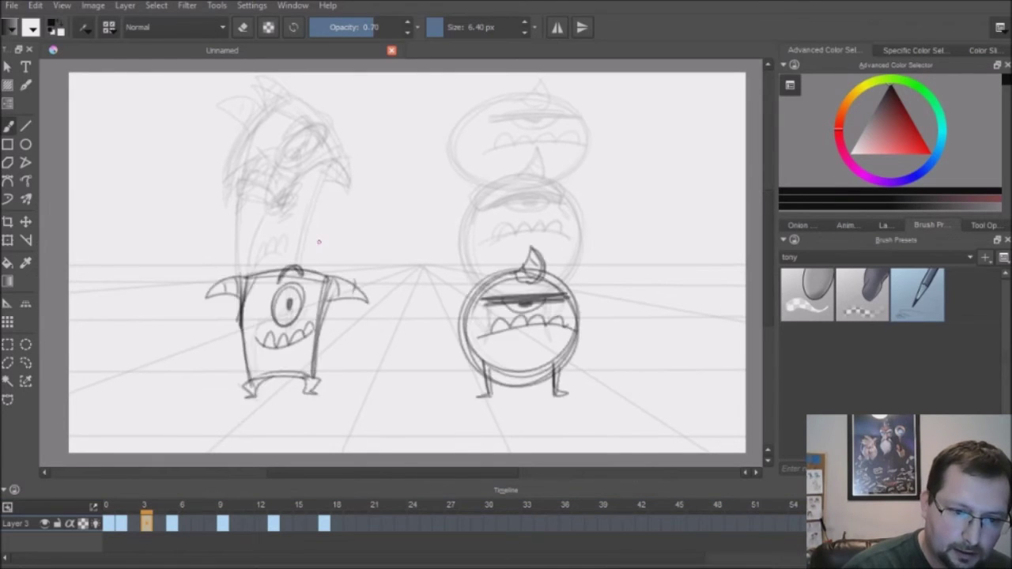
Limit the onion skins to one drawing before and one after the current frame at frame 3.
left_click(818, 226)
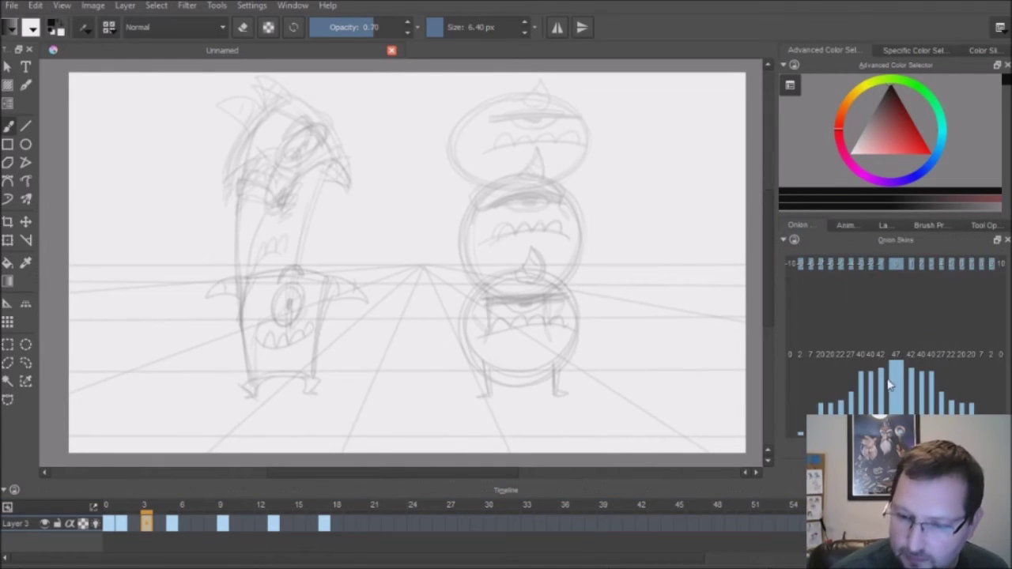
left_click(831, 265)
left_click(841, 265)
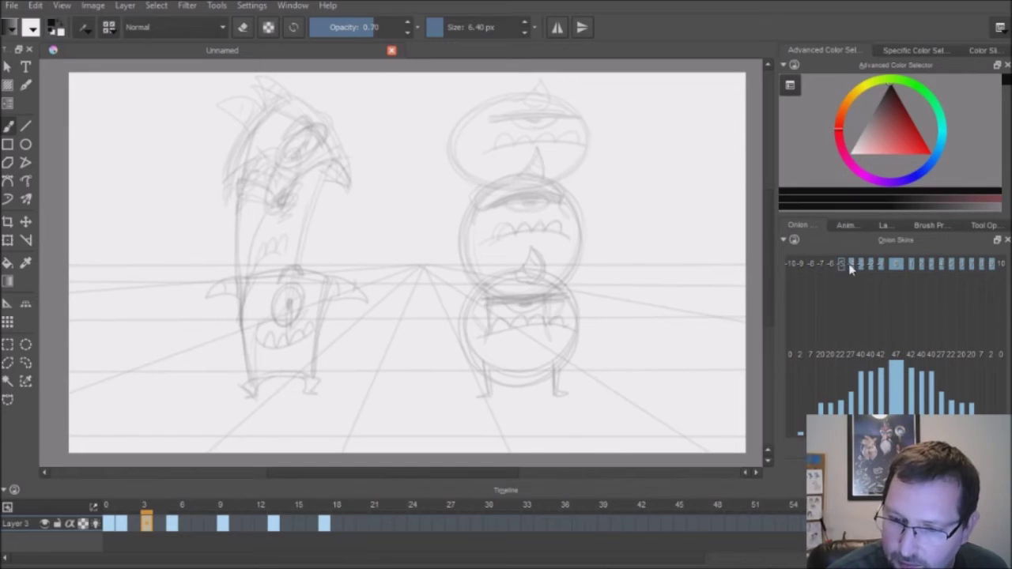
left_click(941, 264)
left_click(981, 264)
left_click(930, 264)
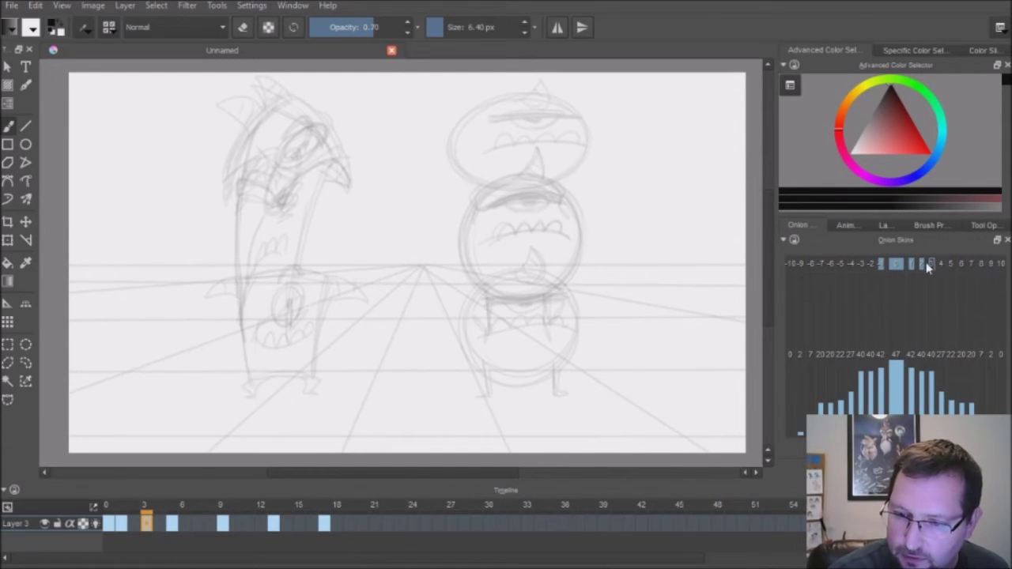
left_click(919, 264)
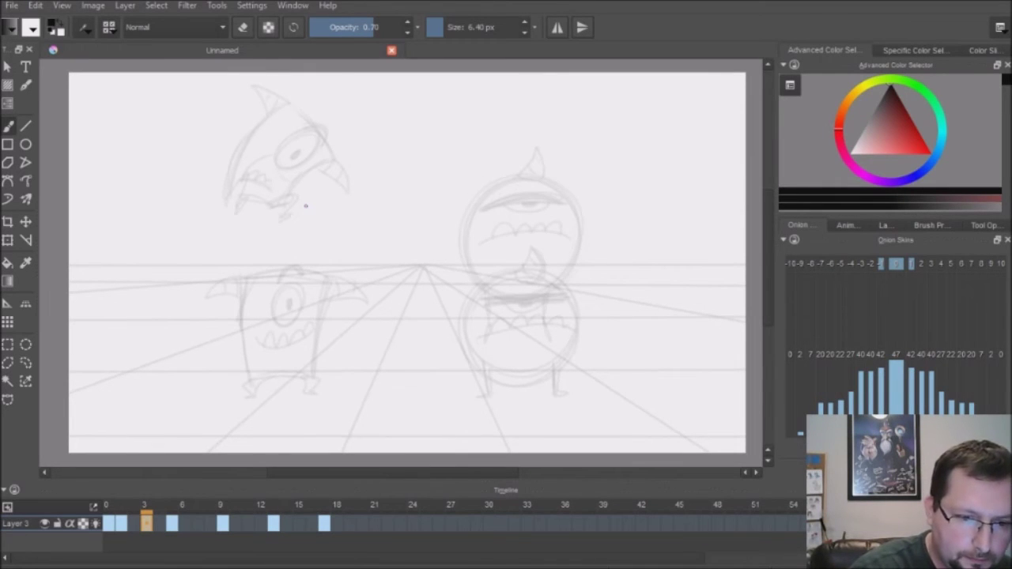
Outline the boxy monster's tilted airborne body with an arched lower edge at frame 3.
mouse_move(276, 126)
left_mouse_down()
mouse_move(330, 166)
mouse_move(309, 180)
mouse_move(282, 228)
left_mouse_up()
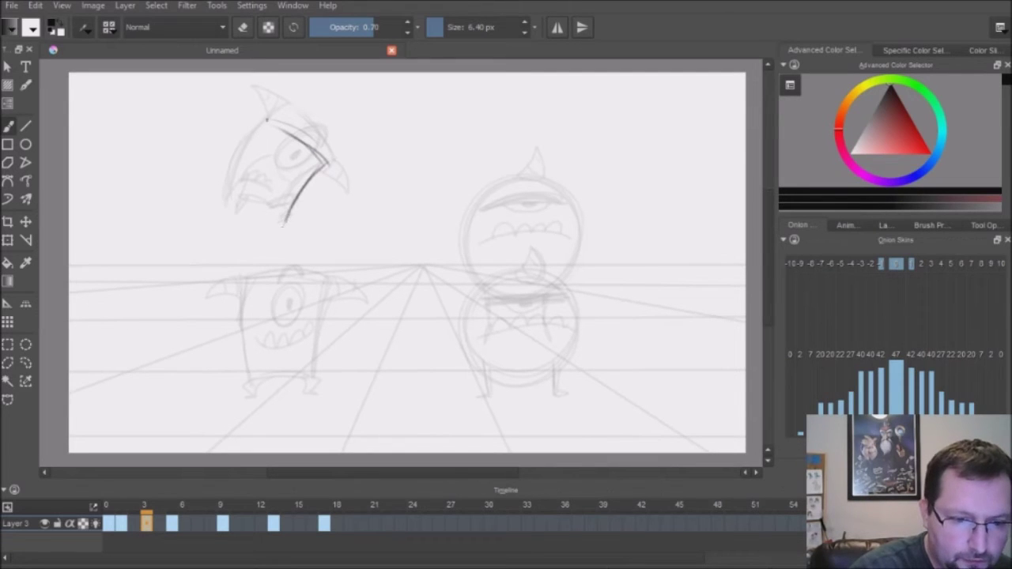
mouse_move(266, 120)
left_mouse_down()
mouse_move(226, 200)
mouse_move(239, 175)
mouse_move(236, 209)
mouse_move(286, 225)
left_mouse_up()
mouse_move(240, 206)
left_mouse_down()
mouse_move(284, 226)
mouse_move(288, 268)
left_mouse_up()
key("Left")
key("Left")
key("Right")
key("Right")
Draw the boxy monster's long leg trailing toward the floor and its other foot tucked under the body at frame 3.
mouse_move(282, 225)
left_mouse_down()
mouse_move(295, 283)
mouse_move(288, 265)
left_mouse_up()
left_click(931, 225)
left_click(862, 294)
left_click(917, 295)
left_click_drag(247, 198, 238, 230)
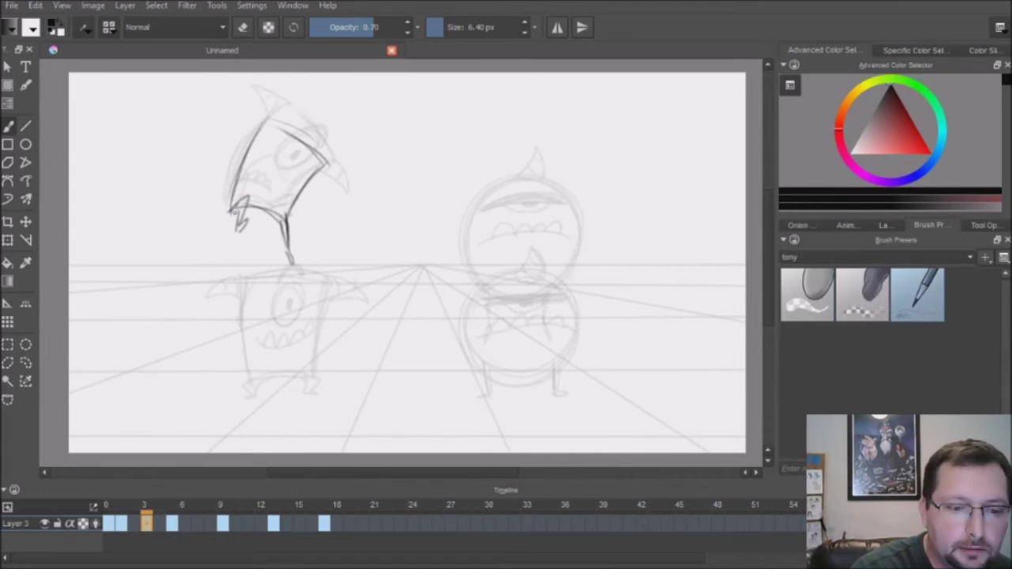
Add the toothed mouth, oval eye with brow and pupil, and both side horns to the boxy monster at frame 3.
left_click_drag(270, 159, 242, 192)
left_click_drag(298, 139, 278, 166)
left_click_drag(267, 117, 236, 109)
left_click_drag(321, 162, 342, 190)
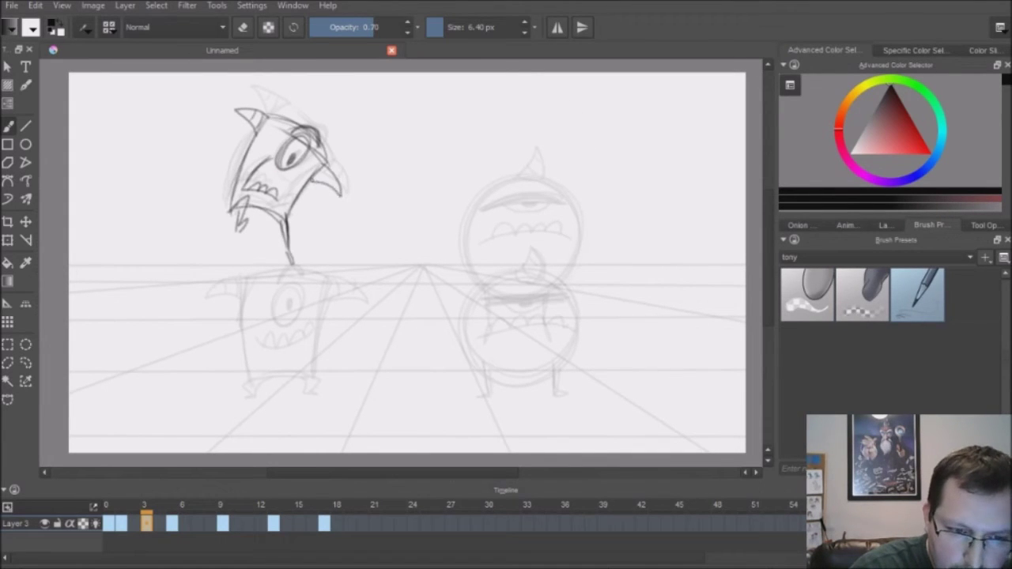
Flip through frames 1, 3 and 5 to examine the boxy monster's new in-between against its neighbouring poses.
key("Left")
key("Left")
key("Right")
key("Right")
key("Right")
key("Right")
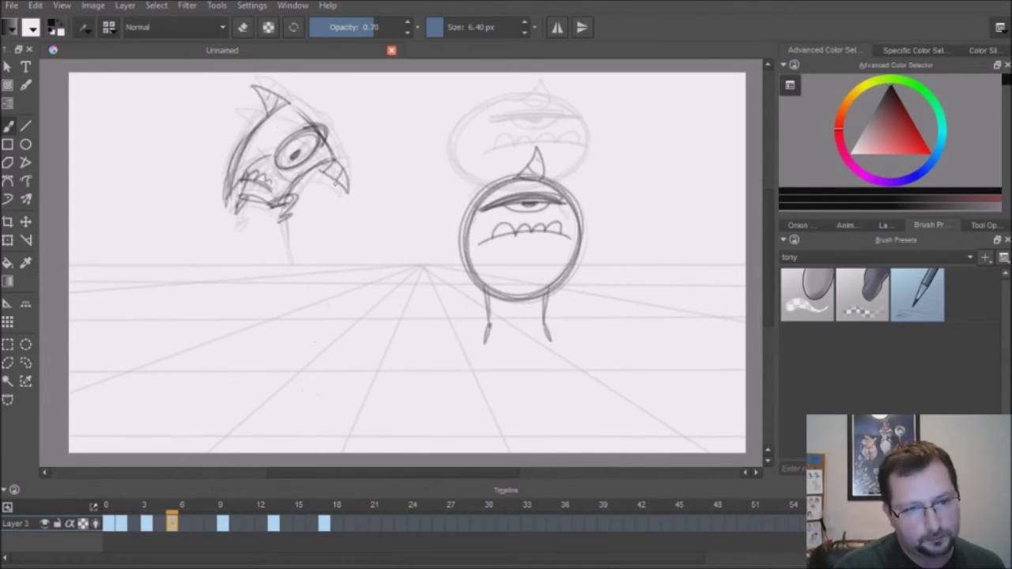
key("Left")
key("Left")
key("Left")
key("Left")
key("Right")
key("Right")
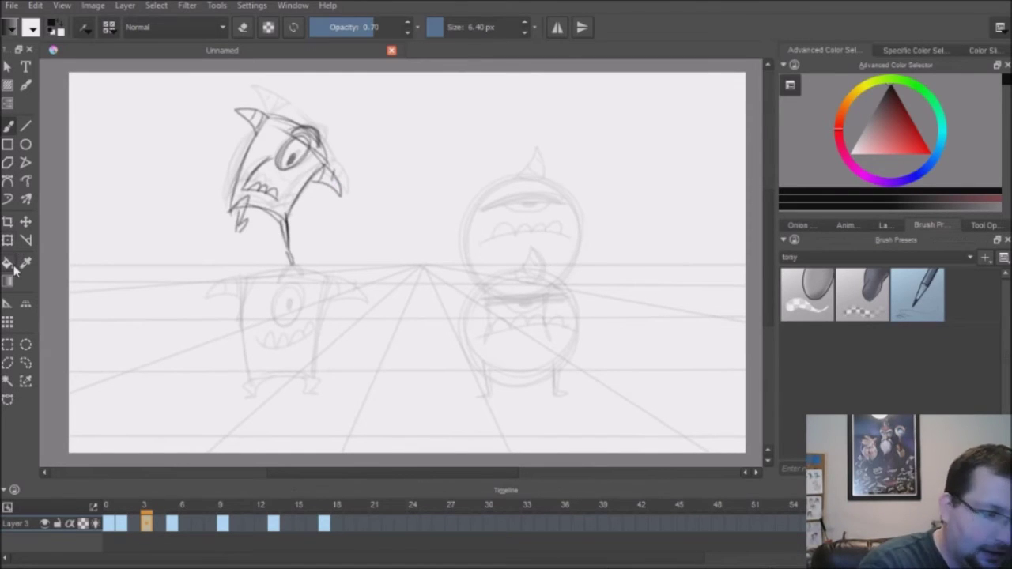
Transform the boxy monster's drawing at frame 3, scaling it slightly larger and shifting it down toward the floor.
left_click(7, 241)
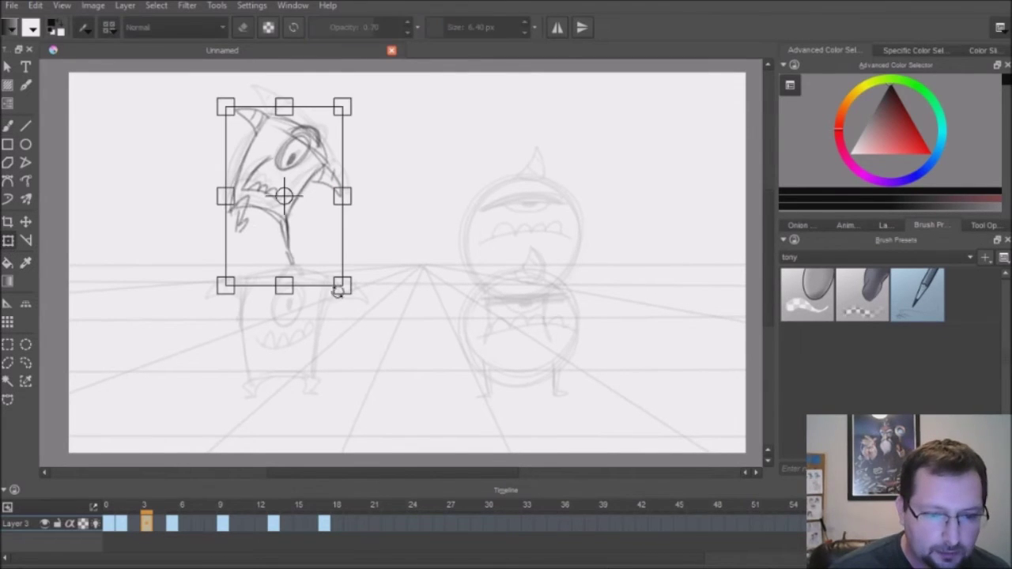
left_click_drag(341, 286, 351, 300)
left_click_drag(323, 172, 321, 181)
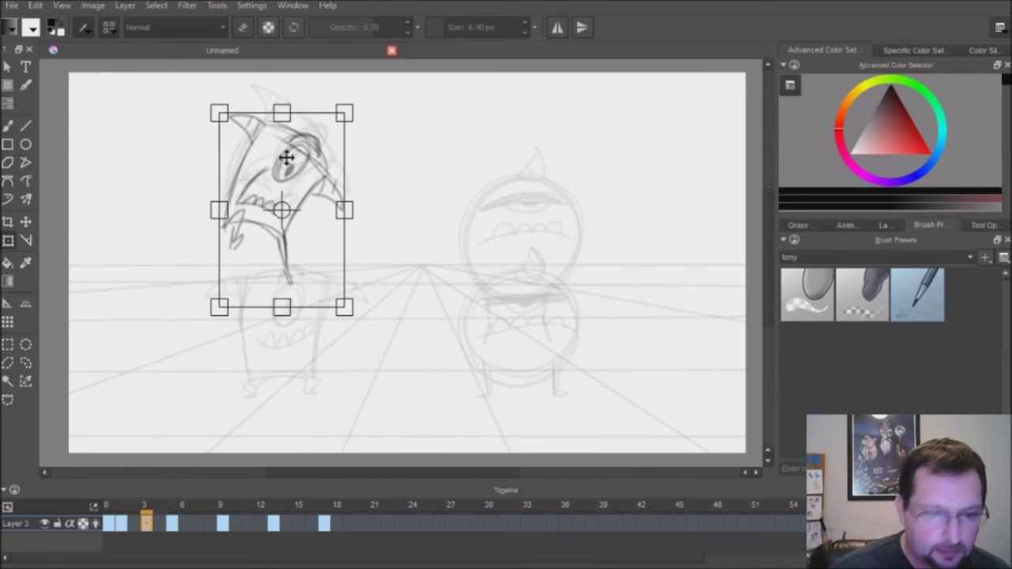
left_click(8, 66)
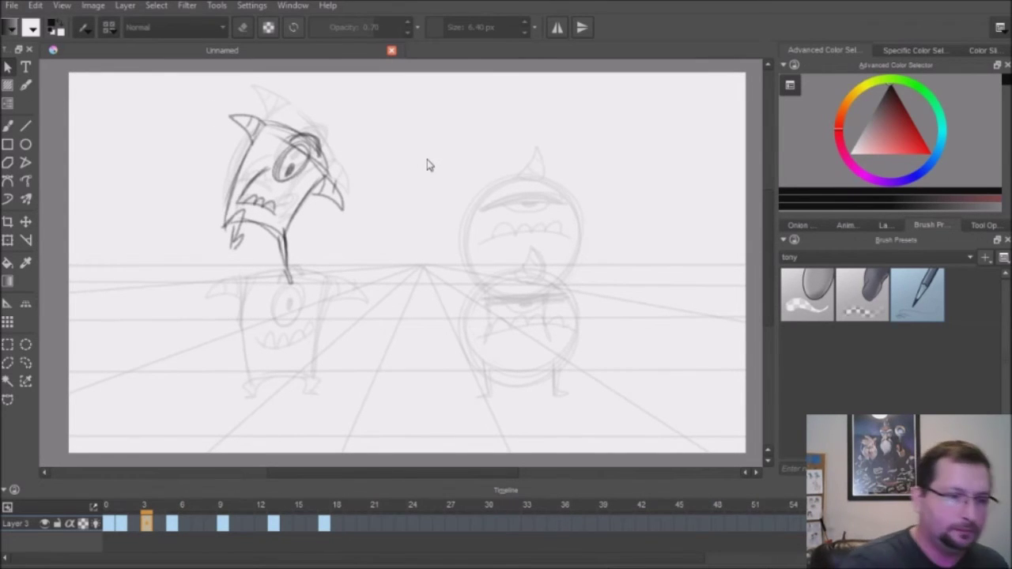
Step between frames 1, 3 and 5 to check how the enlarged boxy monster links the takeoff to the rise.
key("Left")
key("Right")
key("Right")
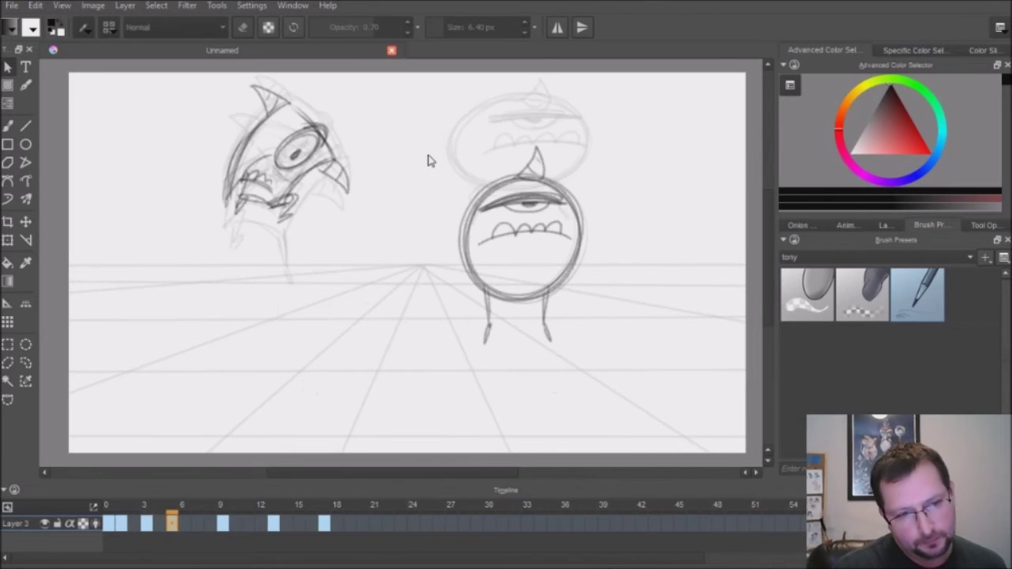
key("Left")
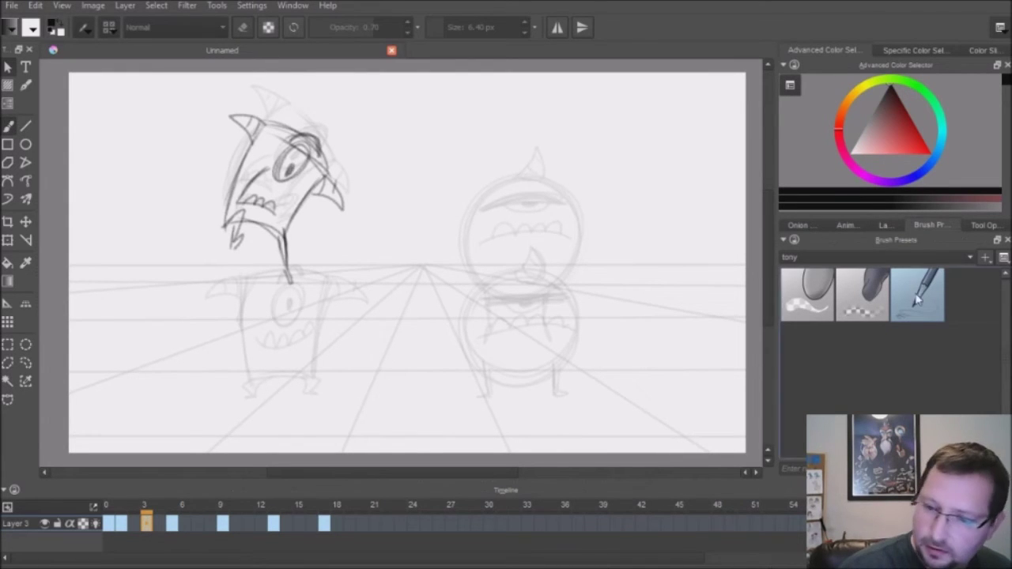
key("Left")
key("Left")
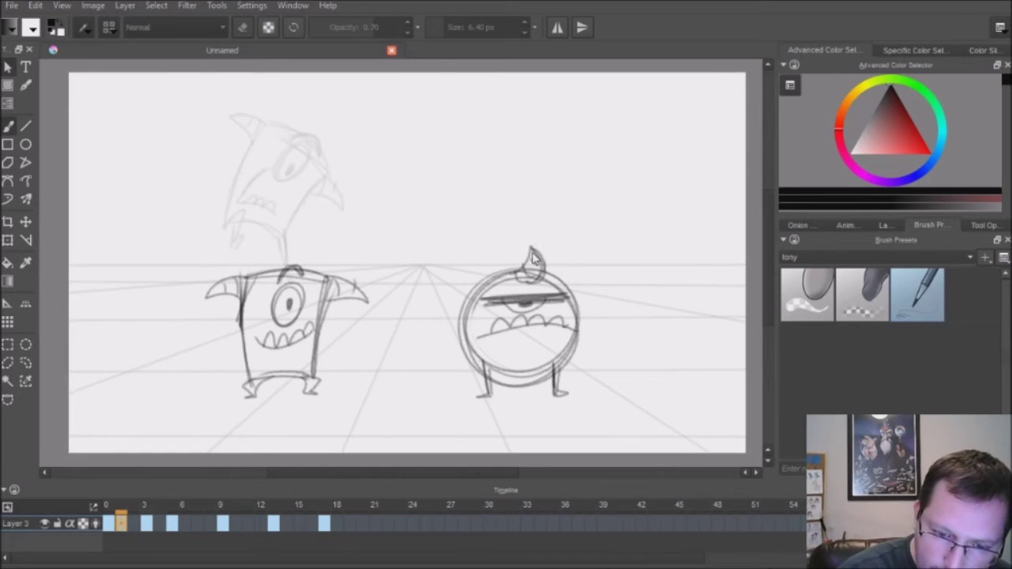
key("Right")
key("Right")
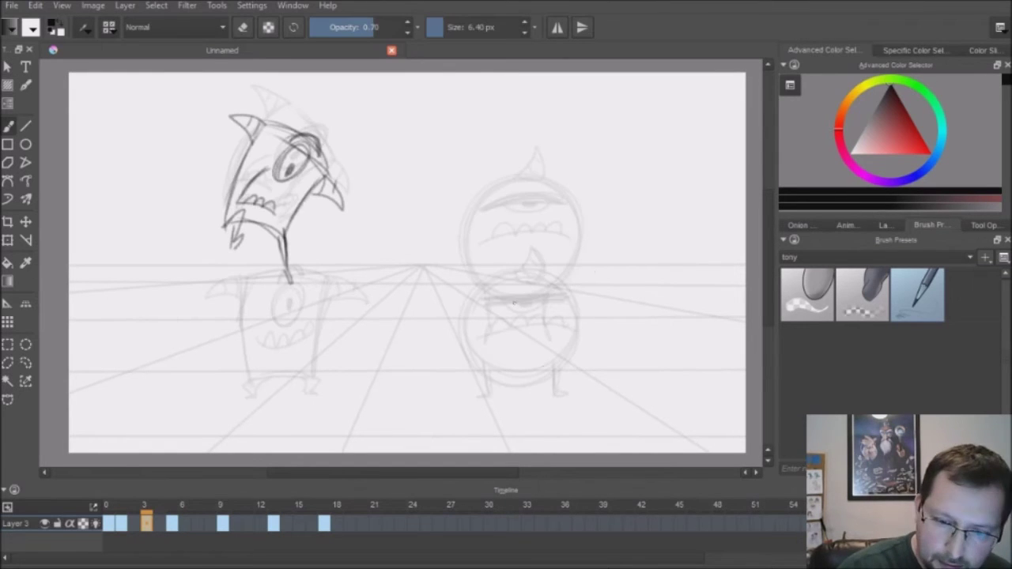
Sketch the round monster at frame 3 as a circle just leaving the floor, with horn, brow, eye, toothed mouth and stretched legs.
mouse_move(466, 281)
left_mouse_down()
mouse_move(585, 283)
mouse_move(522, 346)
left_mouse_up()
left_click_drag(518, 231, 540, 239)
left_click_drag(483, 263, 569, 252)
left_click_drag(514, 255, 549, 256)
left_click_drag(526, 258, 541, 258)
left_click_drag(484, 305, 567, 290)
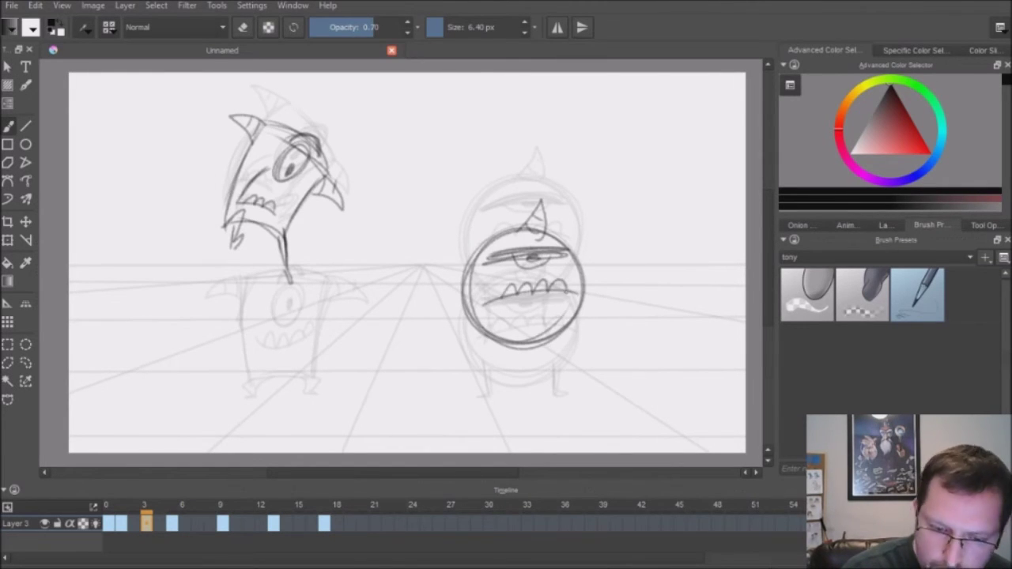
left_click_drag(485, 330, 491, 386)
left_click_drag(546, 335, 554, 364)
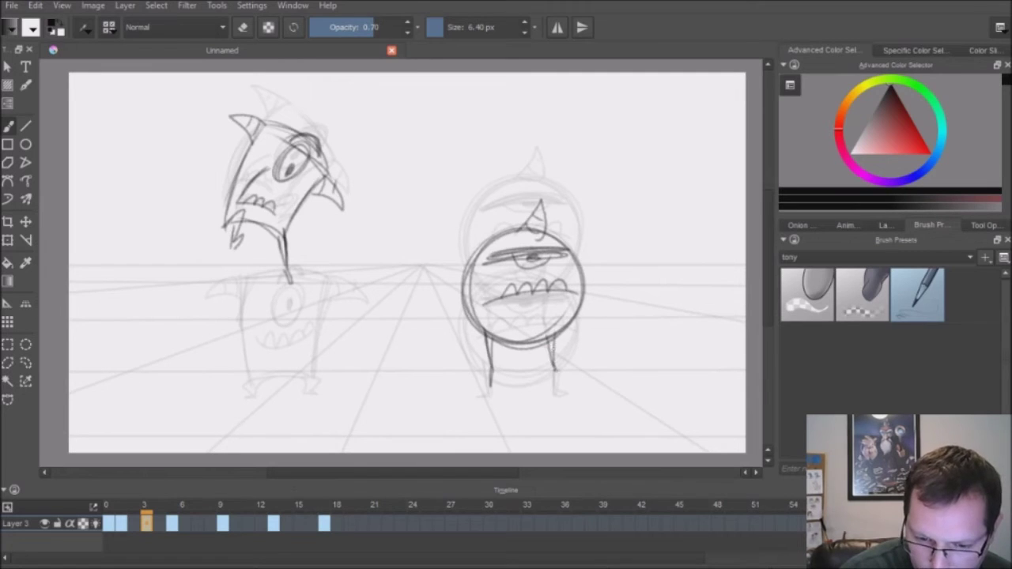
Flip back and forth through the drawings from frame 1 to frame 17 to examine both monsters' motion.
key("Left")
key("Left")
key("Right")
key("Right")
key("Left")
key("Left")
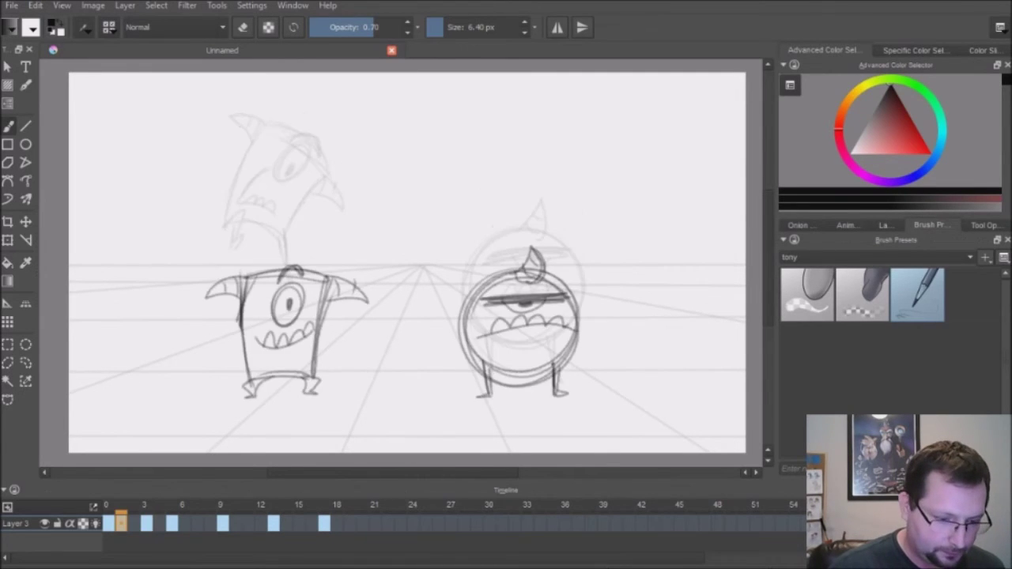
key("Right")
key("Right")
key("Right")
key("Right")
key("Right")
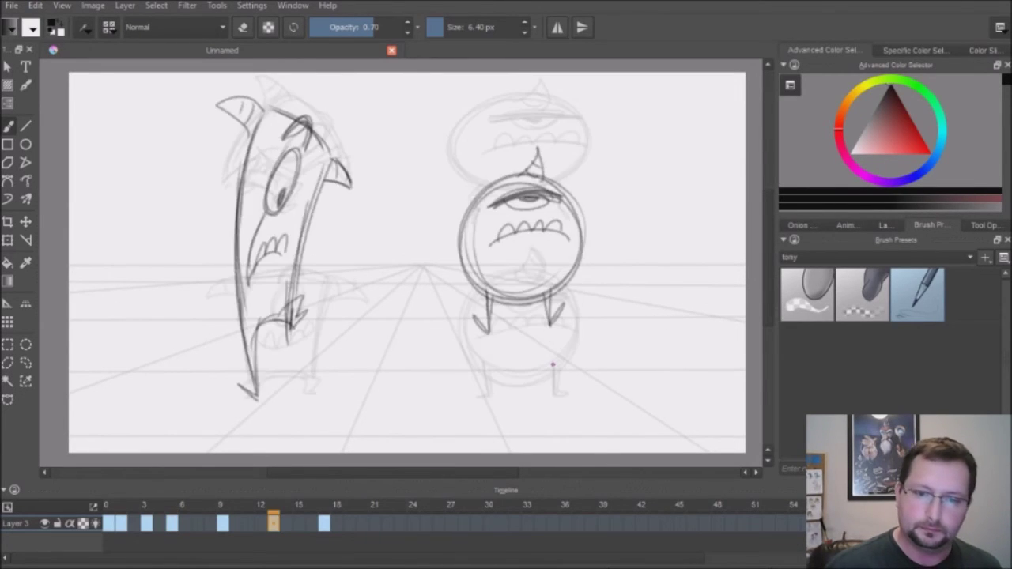
key("Right")
key("Left")
key("Left")
key("Left")
key("Left")
key("Left")
key("Left")
key("Right")
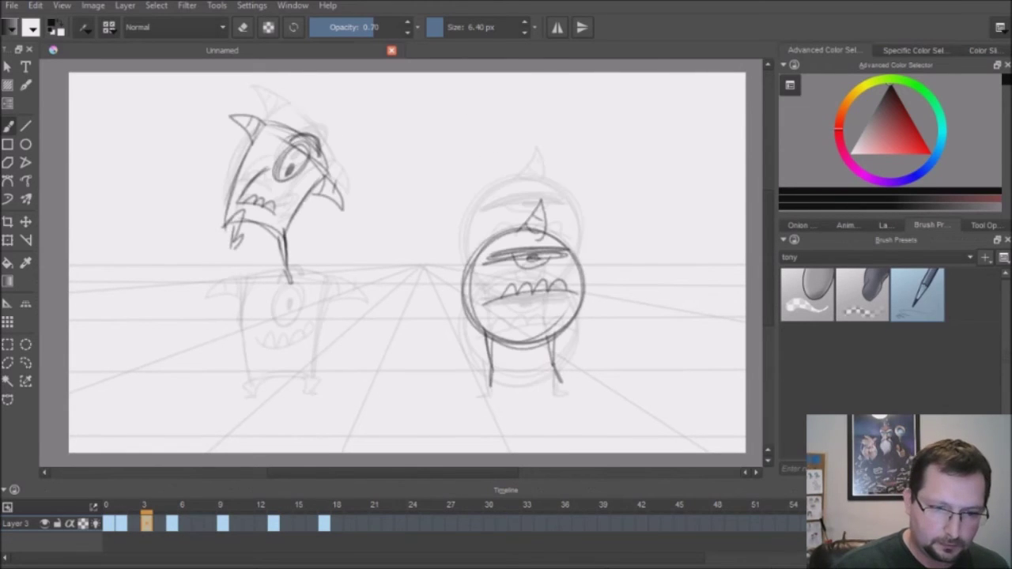
Play back the animation to judge the timing of the jump and landing, and stop it.
key("space")
key("space")
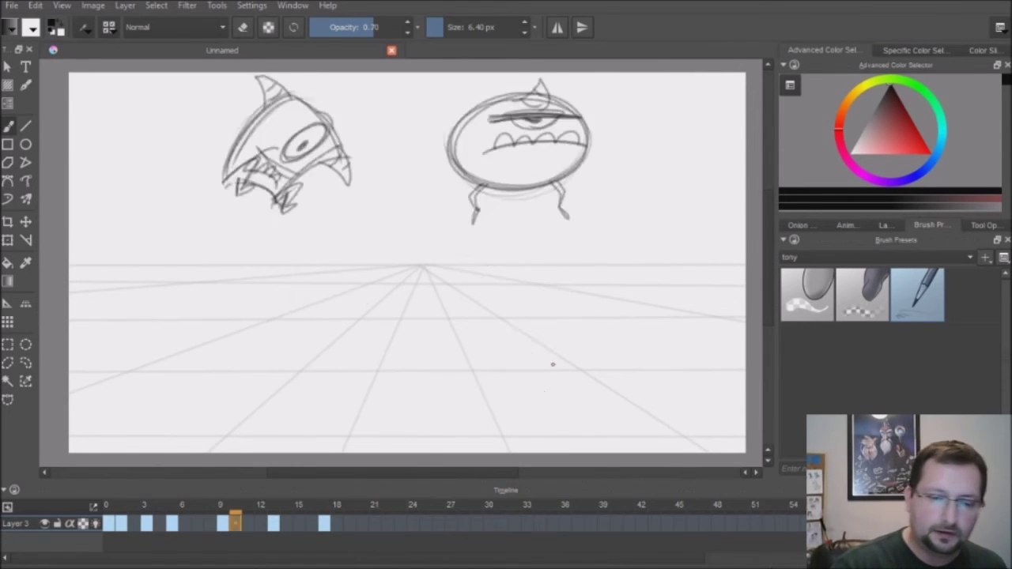
key("space")
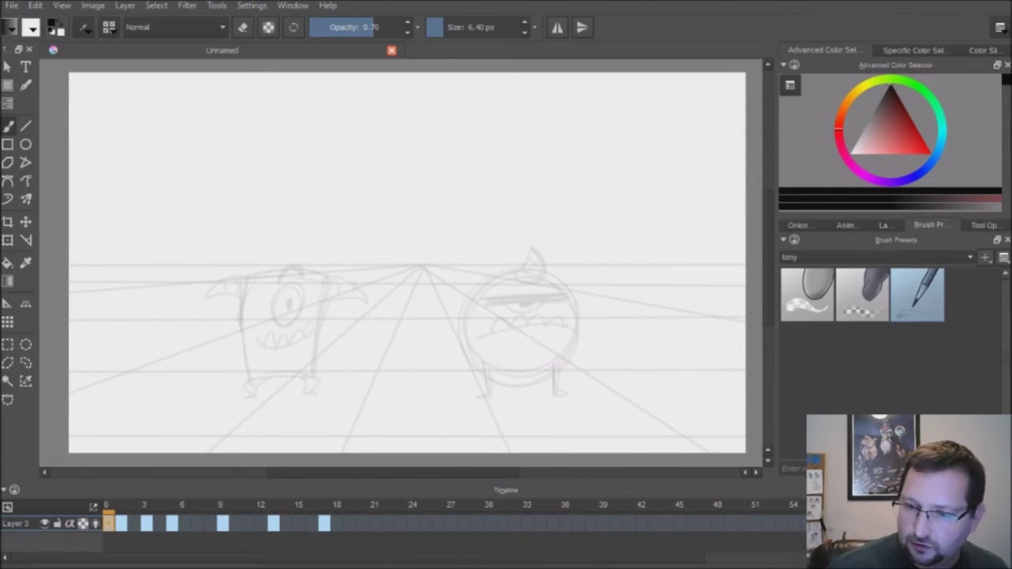
Set the playback range to start at frame 1 and end at frame 17, and play the animation through to review it.
left_click(984, 226)
left_click(846, 226)
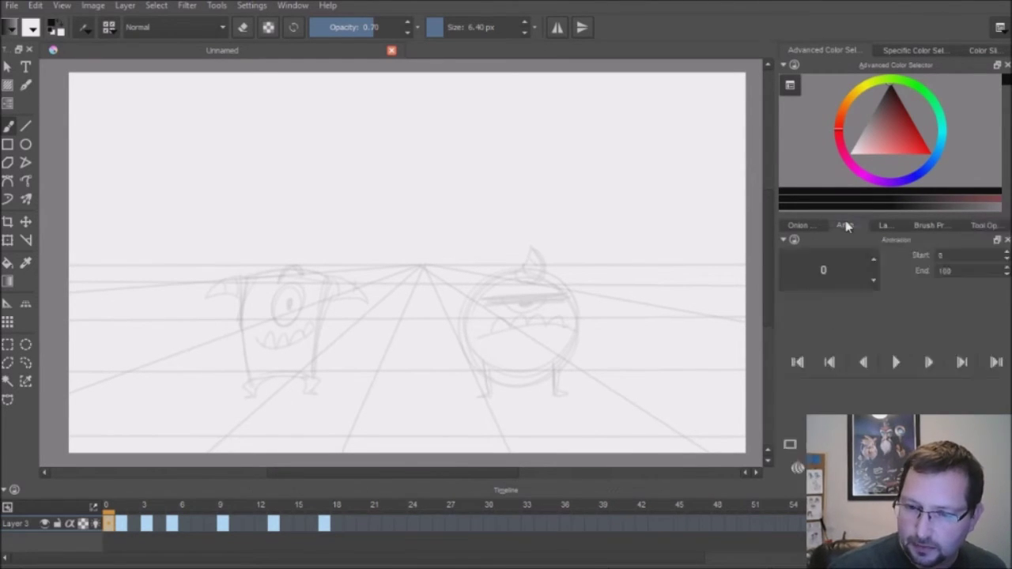
left_click(943, 254)
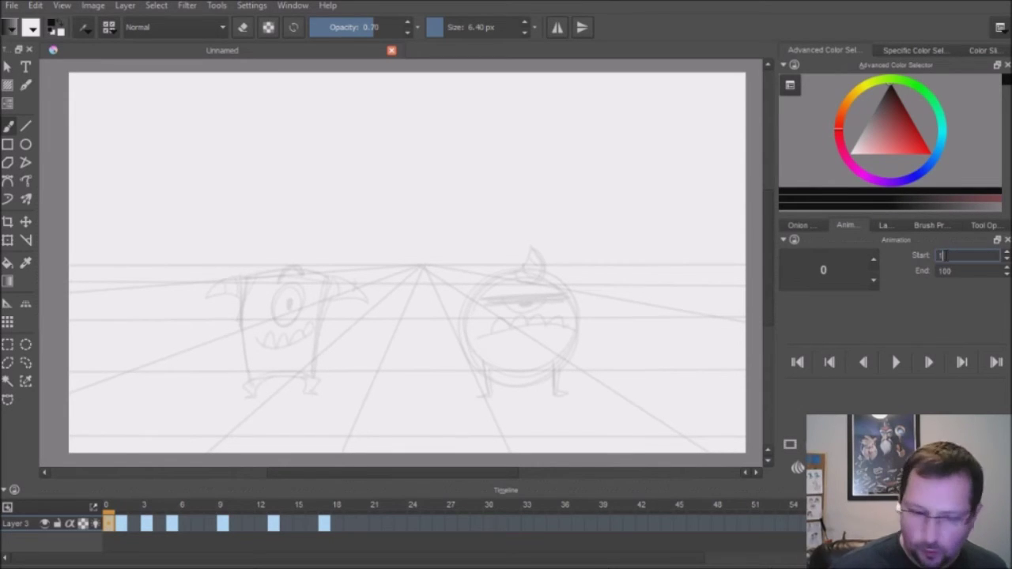
type("1")
key("Tab")
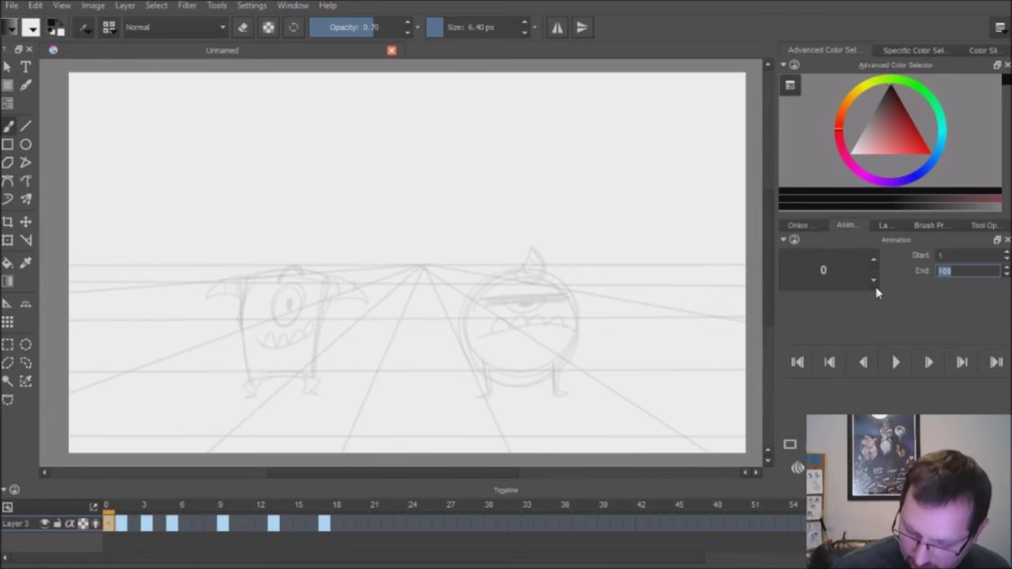
type("17")
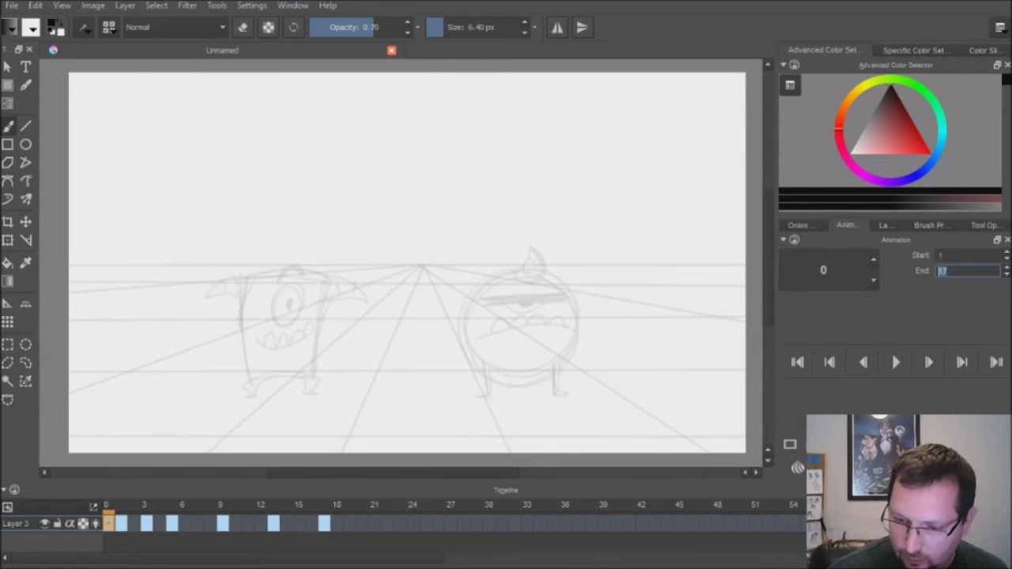
left_click(896, 362)
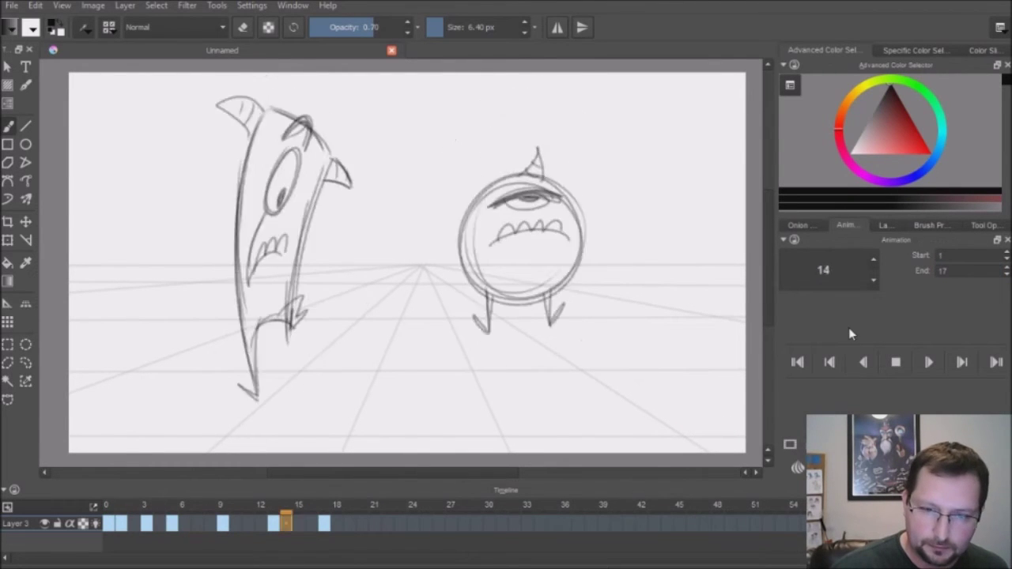
left_click(895, 362)
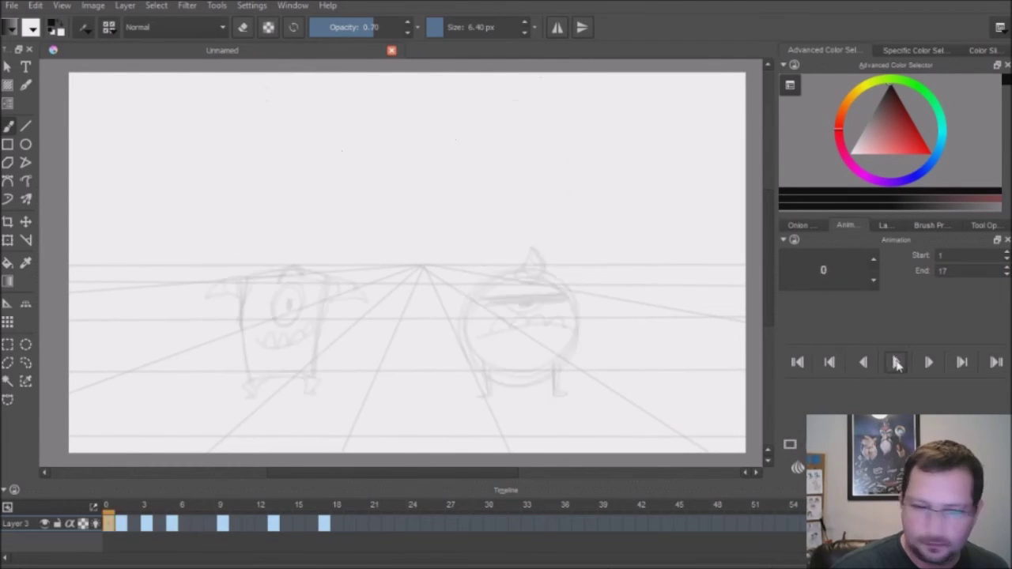
Flip back and forth between frames 1 and 3 to examine how both monsters leave the floor.
left_click(147, 527)
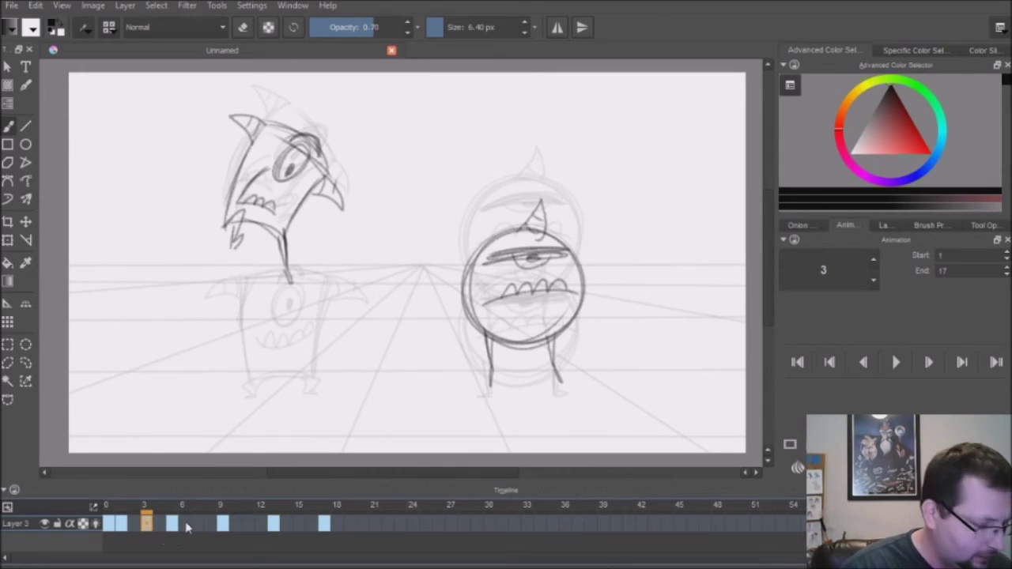
key("Left")
key("Left")
key("Right")
key("Right")
key("Left")
key("Left")
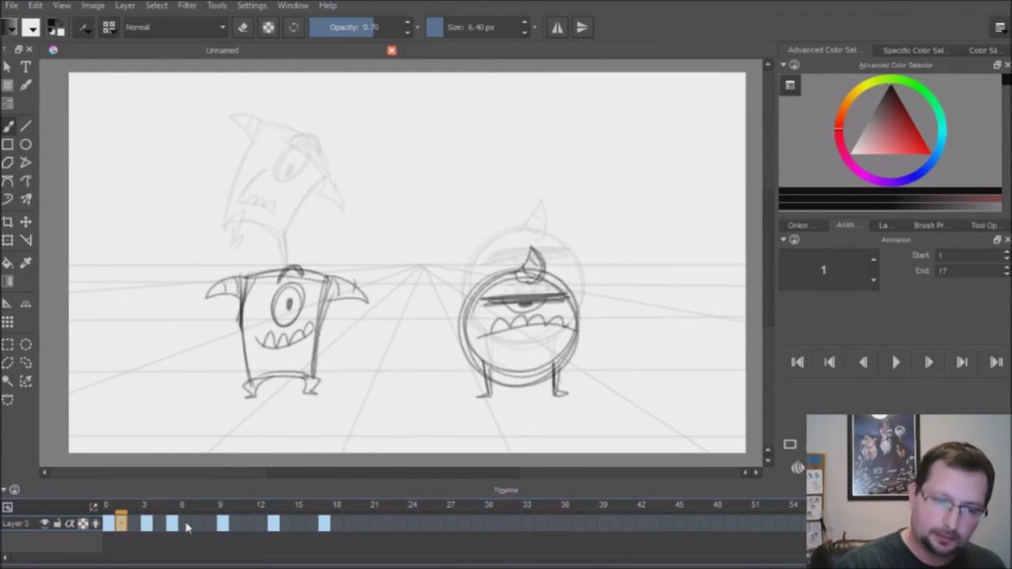
key("Left")
key("Right")
key("Right")
key("Right")
key("Left")
key("Left")
key("Left")
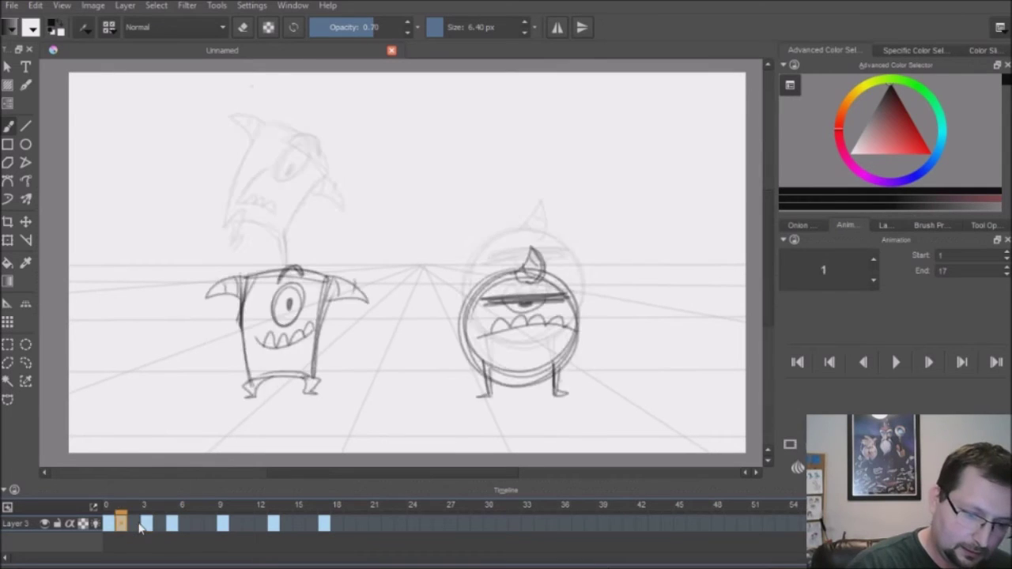
key("Right")
key("Right")
key("Right")
key("Left")
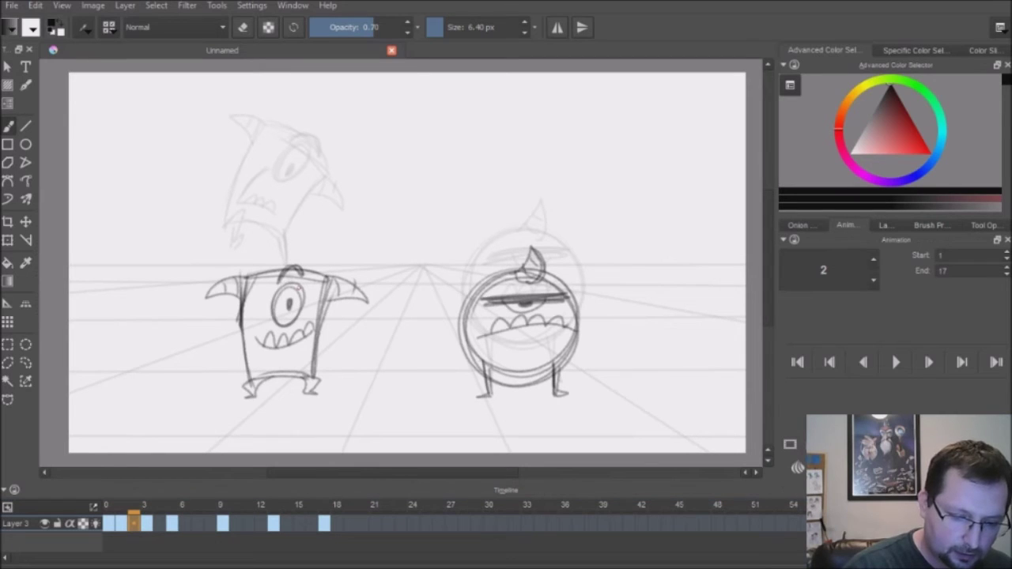
Add a blank drawing at frame 7 and compare it with the pose at frame 5.
left_click(278, 528)
left_click(196, 529)
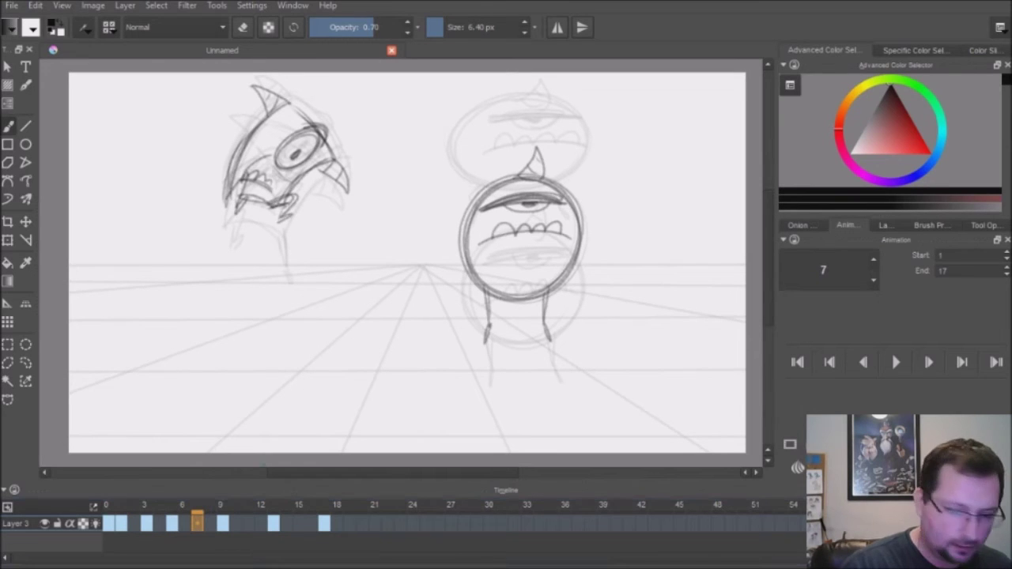
key("Insert")
key("Left")
key("Left")
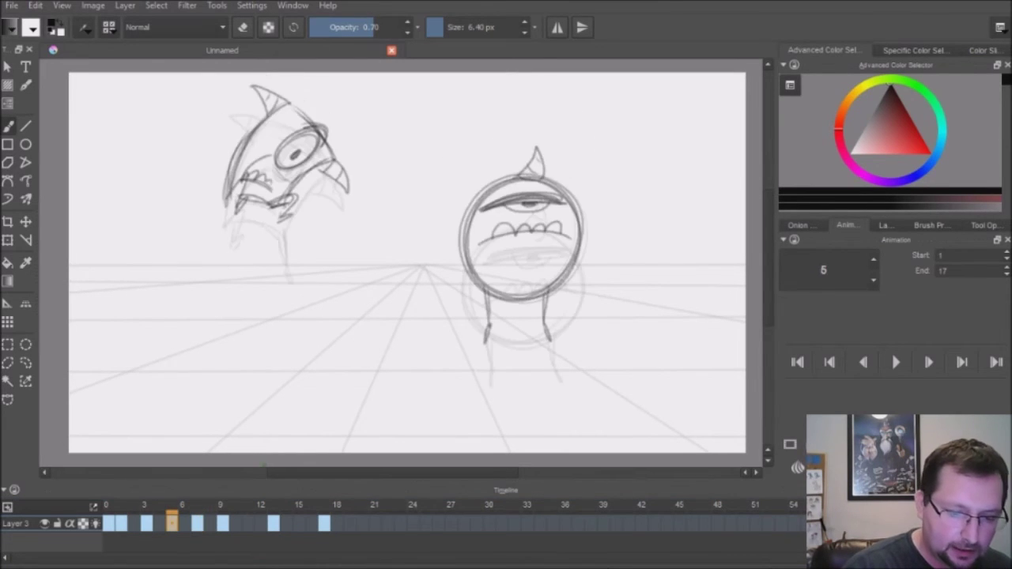
key("Right")
key("Right")
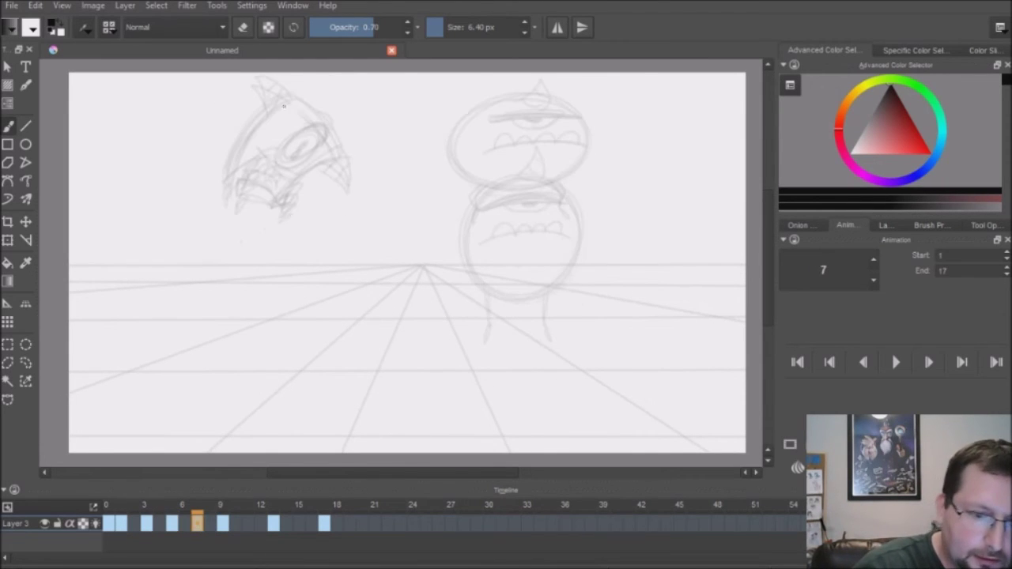
Sketch the boxy monster's in-between at frame 7 with horns, curled body, large eye, toothed mouth and tucked legs.
left_click_drag(264, 85, 255, 77)
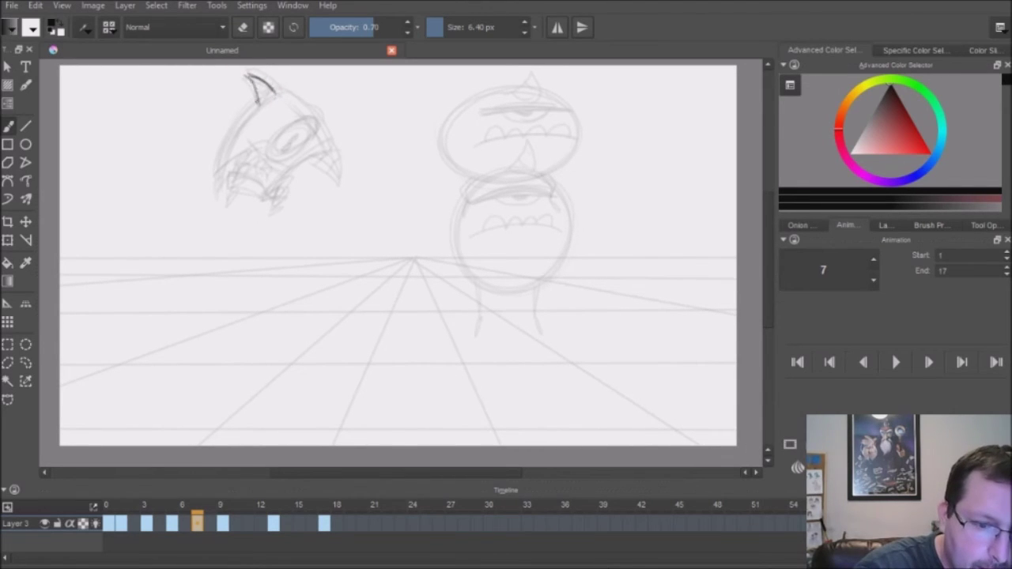
left_click_drag(231, 129, 222, 170)
left_click_drag(240, 116, 232, 132)
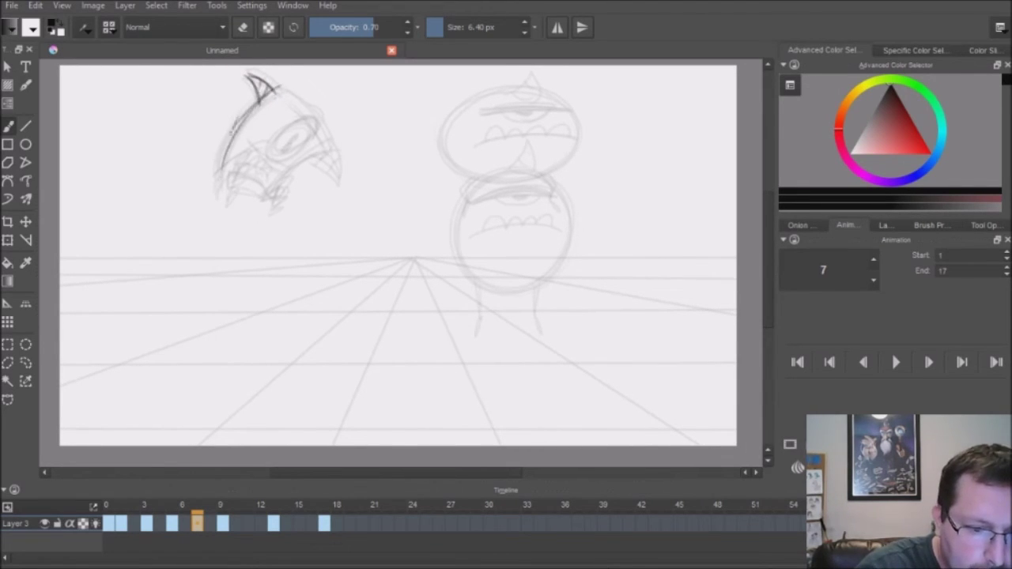
mouse_move(219, 185)
left_mouse_down()
mouse_move(322, 150)
mouse_move(312, 131)
mouse_move(227, 190)
mouse_move(243, 183)
left_mouse_up()
key("Left")
key("Left")
key("Right")
key("Right")
mouse_move(320, 148)
left_mouse_down()
mouse_move(338, 169)
mouse_move(324, 179)
left_mouse_up()
Flip between frames 5 and 7 to check the boxy monster's in-between against the previous pose.
key("Left")
key("Left")
key("Right")
key("Right")
key("Left")
key("Right")
key("Left")
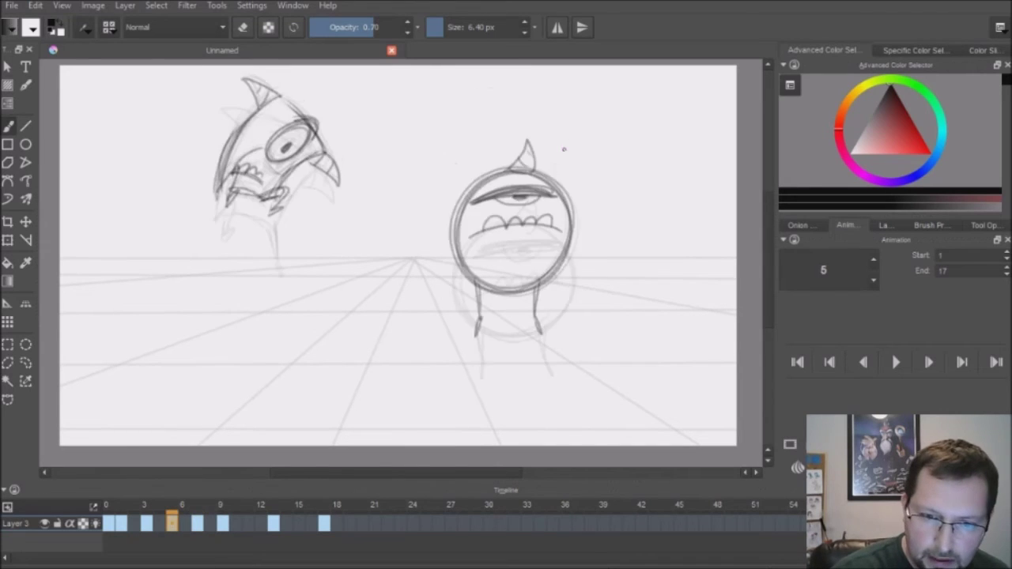
key("Right")
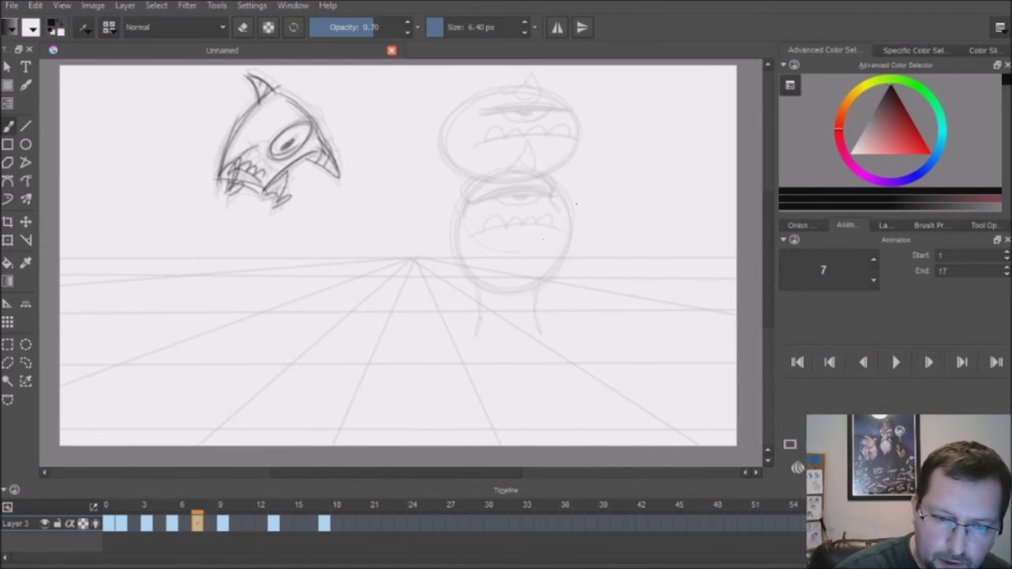
Sketch the round monster at frame 7 as a circle with horn, heavy brow, eye, toothed mouth and dangling legs.
left_click_drag(575, 204, 459, 230)
left_click_drag(513, 126, 573, 166)
left_click_drag(517, 133, 539, 109)
mouse_move(479, 158)
left_mouse_down()
mouse_move(561, 154)
mouse_move(526, 163)
left_mouse_up()
left_click_drag(463, 214, 551, 200)
left_click_drag(472, 240, 477, 299)
left_click_drag(533, 243, 540, 294)
Flip through the drawings from frame 5 to frame 13 to examine both monsters' rise and start of the fall.
key("Left")
key("Left")
key("Right")
key("Right")
key("Right")
key("Right")
key("Left")
key("Left")
key("Left")
key("Left")
key("Right")
key("Right")
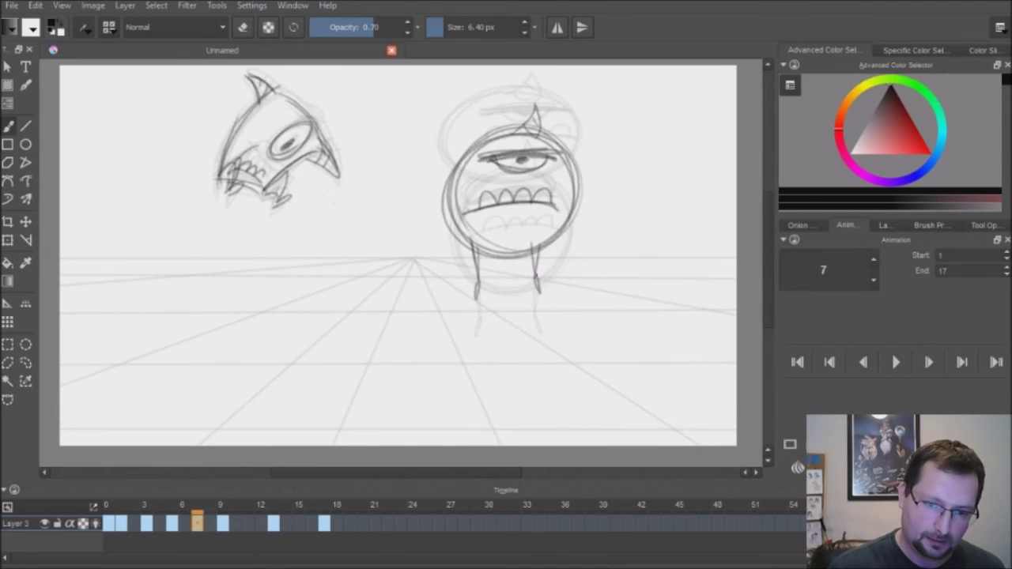
key("Right")
key("Left")
key("Left")
key("Left")
key("Left")
key("Right")
key("Right")
key("Right")
key("Right")
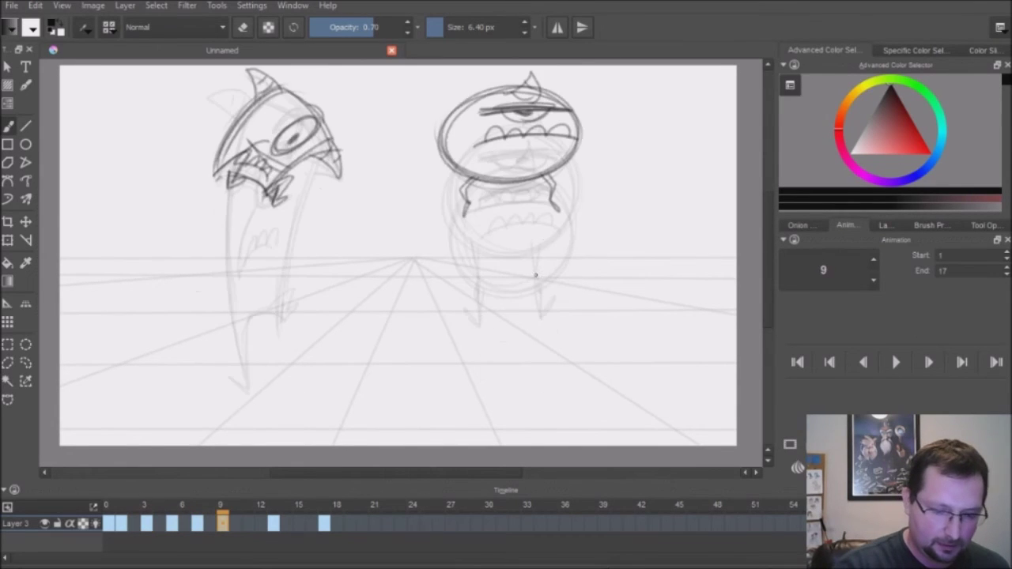
key("Right")
key("Right")
key("Right")
key("Right")
key("Left")
key("Left")
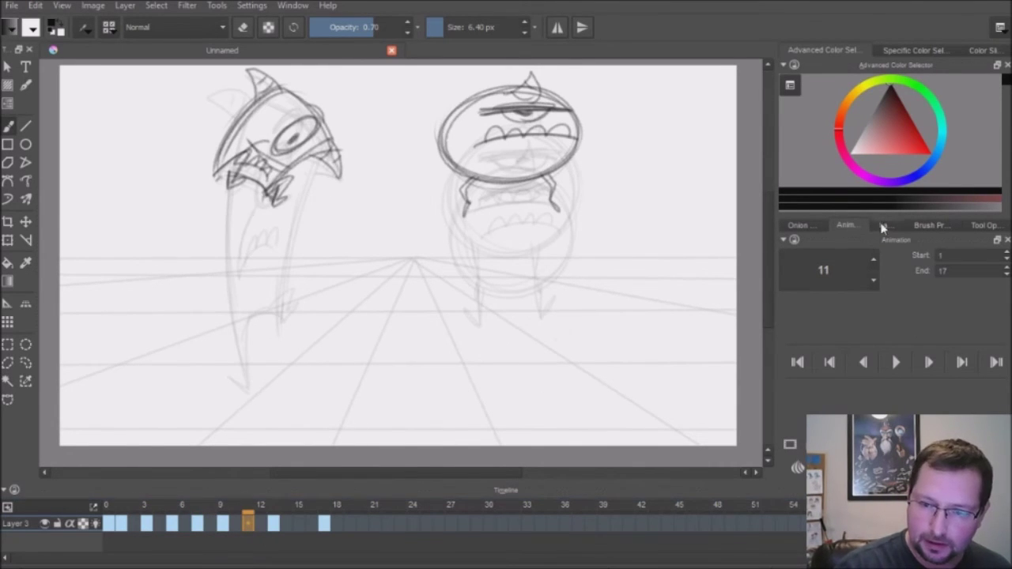
left_click(882, 225)
left_click(803, 225)
left_click(849, 226)
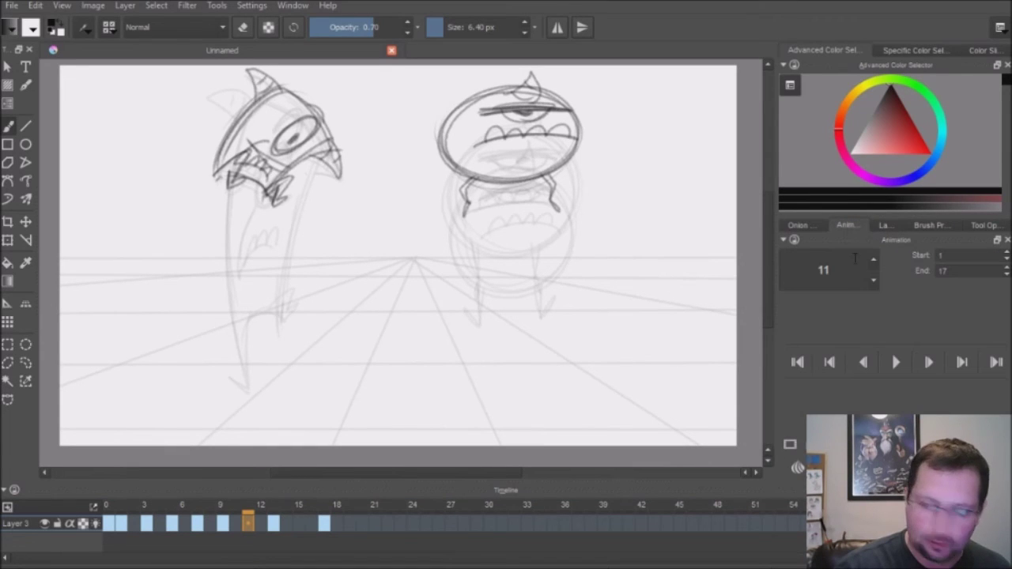
Add a blank drawing at frame 11, between the poses at frames 9 and 13.
key("Left")
key("Right")
key("Right")
left_click(250, 527)
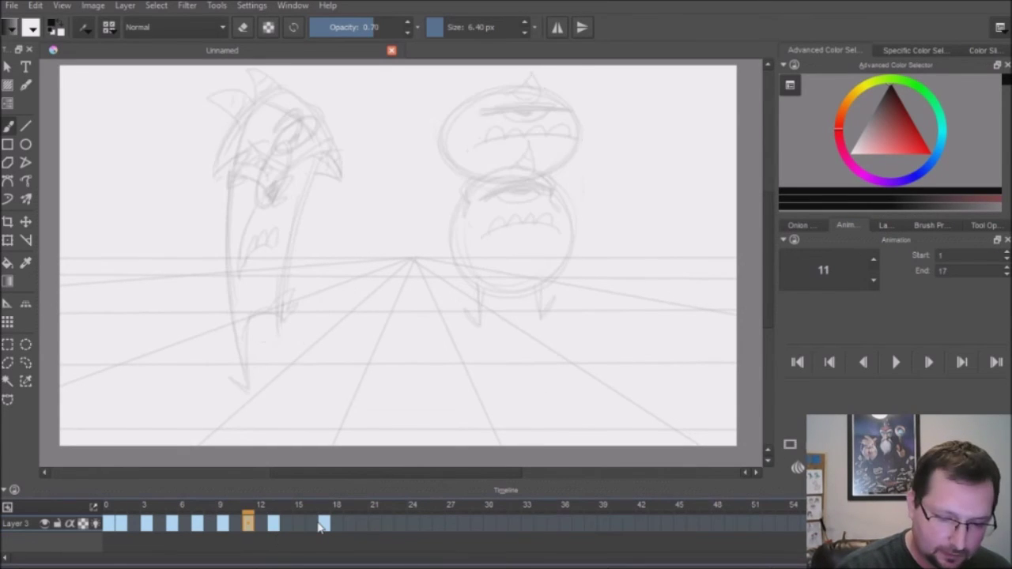
key("Left")
key("Right")
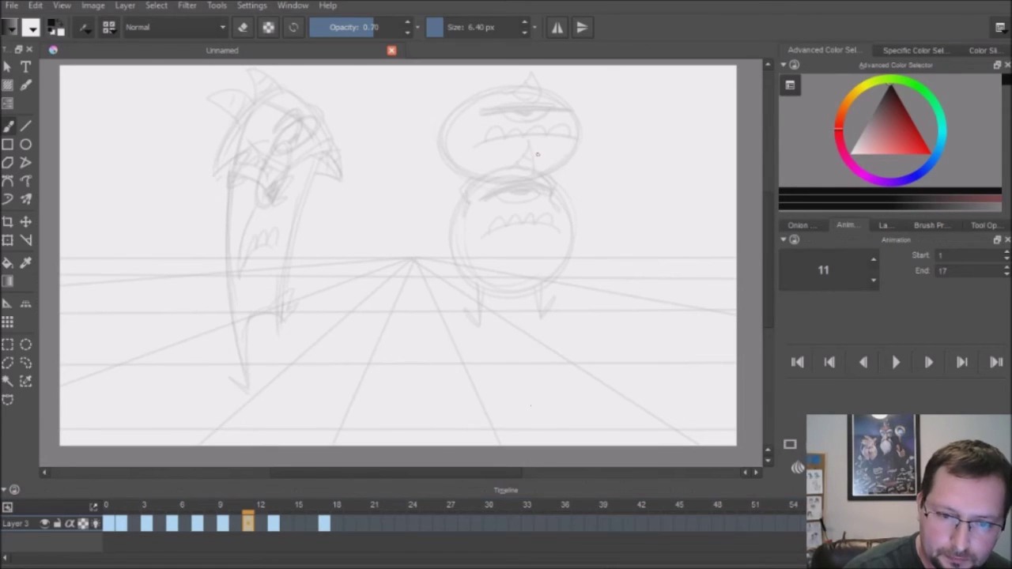
Flip between frames 9 and 11 to judge where the round monster's in-between belongs.
key("Left")
key("Left")
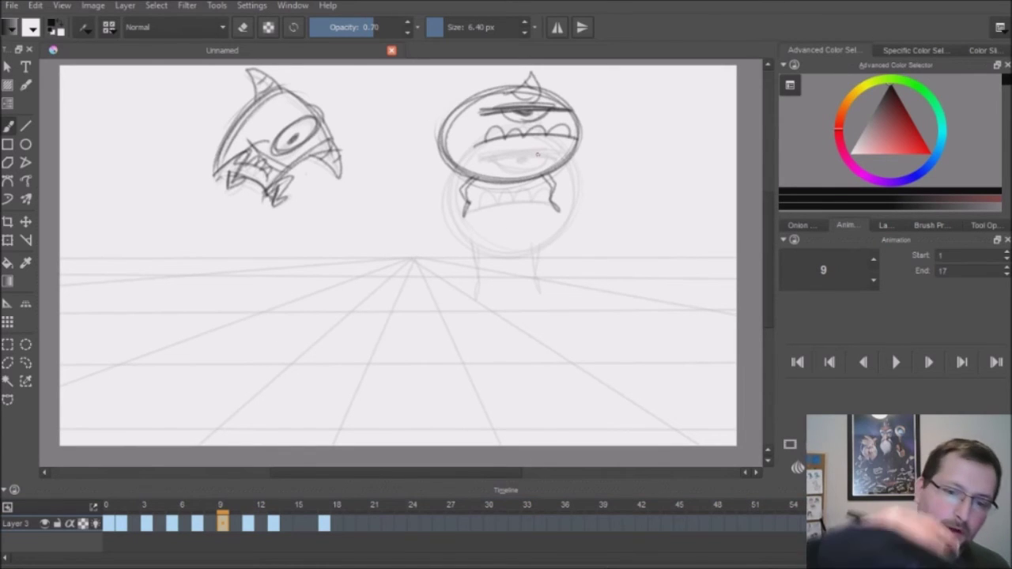
key("Right")
key("Right")
key("Left")
key("Left")
key("Right")
key("Right")
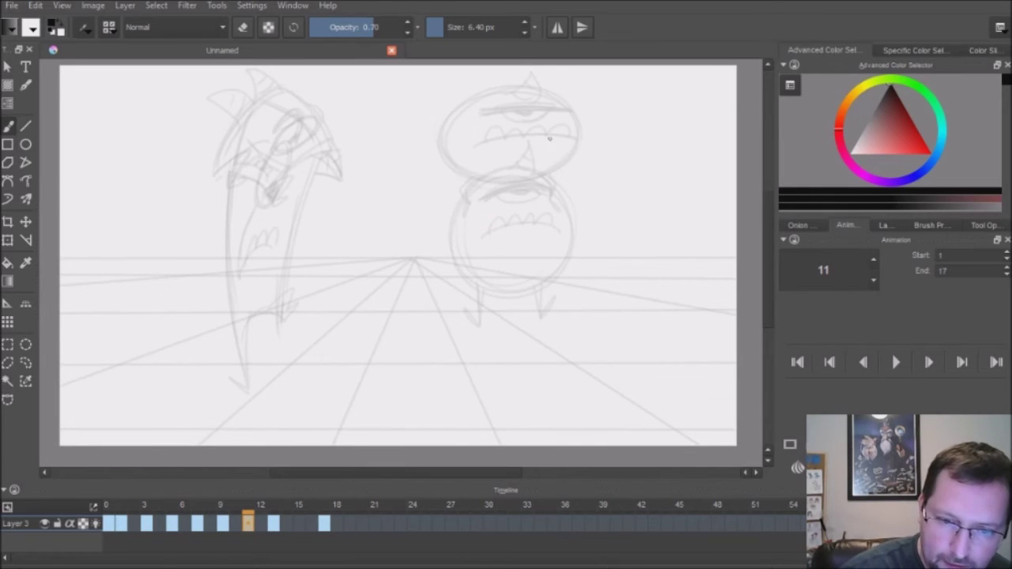
Sketch the round monster at frame 11 as a circle with horn, brow, eye, toothed mouth and legs, checking it against frame 9.
mouse_move(522, 135)
left_mouse_down()
mouse_move(495, 133)
mouse_move(506, 132)
left_mouse_up()
left_click_drag(506, 130, 534, 134)
left_click_drag(477, 159, 552, 150)
key("Left")
key("Left")
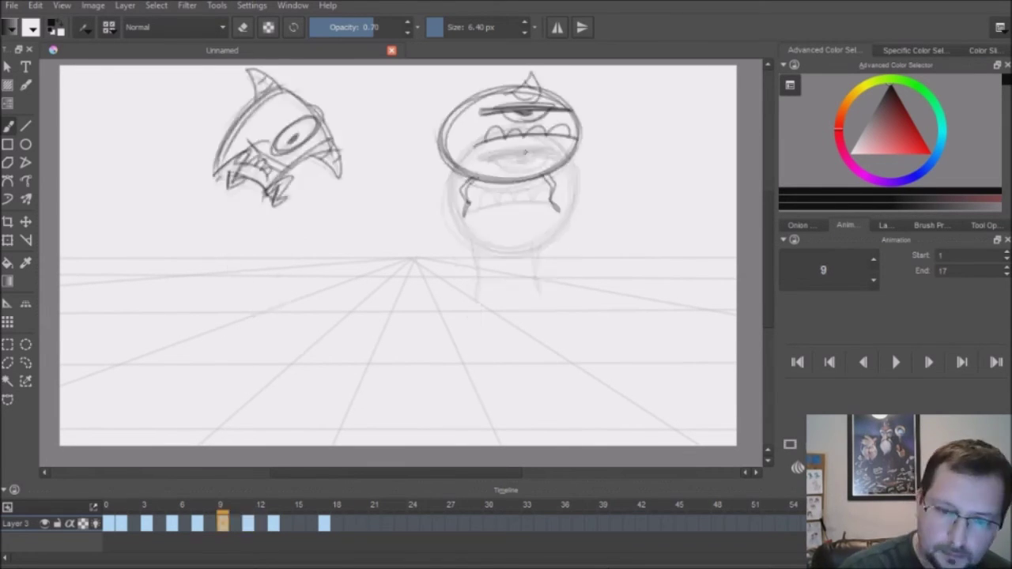
key("Right")
key("Right")
left_click_drag(479, 204, 554, 201)
left_click_drag(488, 196, 546, 192)
left_click_drag(478, 235, 462, 276)
left_click_drag(536, 237, 546, 268)
key("Left")
key("Left")
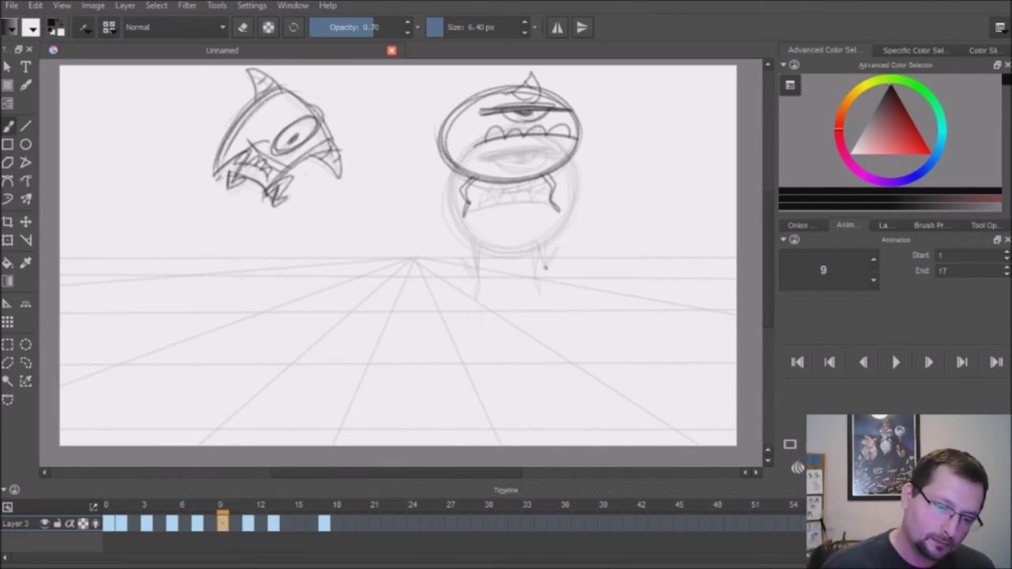
Add a blank drawing at frame 15 and compare it with the pose at frame 13.
key("Right")
key("Right")
key("Right")
key("Right")
left_click(301, 523)
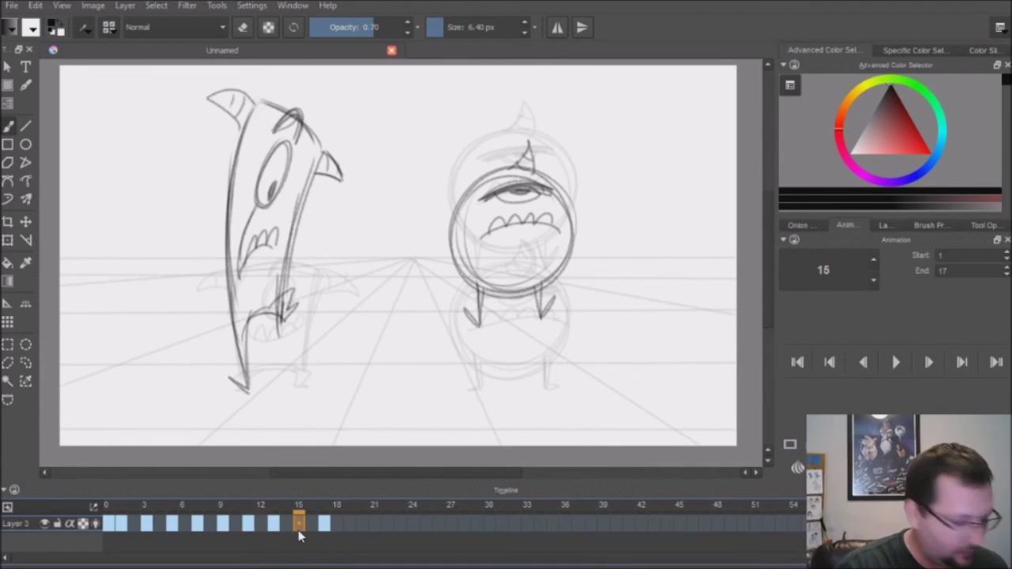
key("Insert")
key("Left")
key("Left")
key("Right")
key("Right")
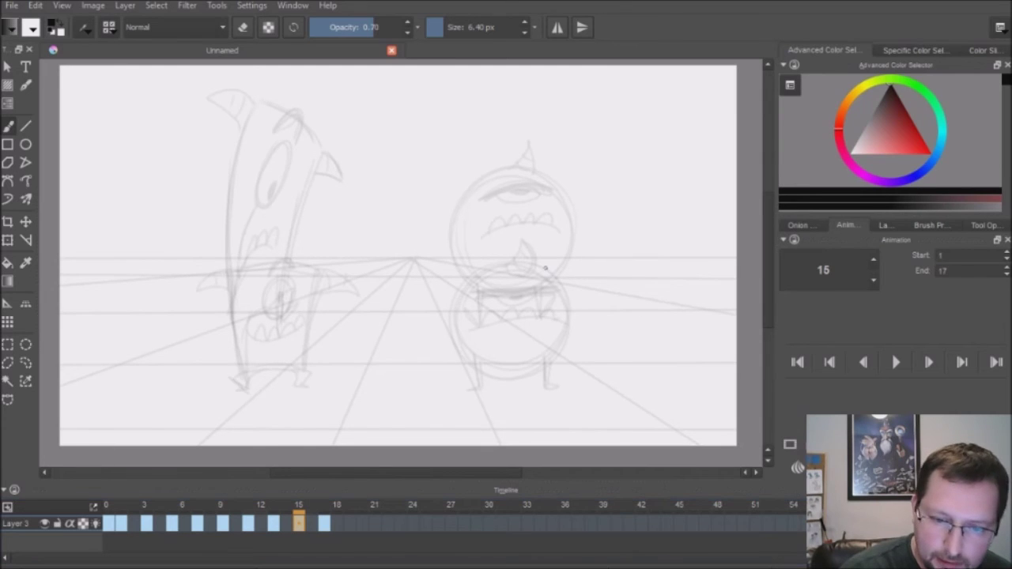
Sketch the round monster's body at frame 15 as a circle above the floor, with horn, brow, eye and toothed mouth.
left_click_drag(470, 247, 556, 304)
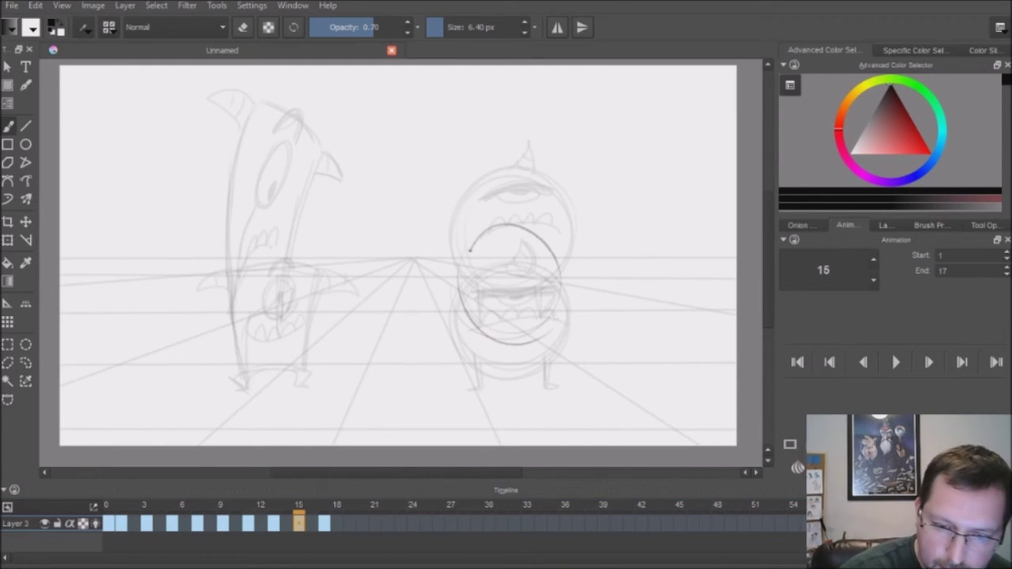
left_click_drag(517, 227, 522, 227)
left_click_drag(515, 225, 530, 227)
left_click_drag(471, 255, 549, 253)
left_click_drag(490, 256, 536, 256)
left_click_drag(466, 308, 562, 299)
left_click_drag(484, 298, 543, 287)
key("Left")
key("Right")
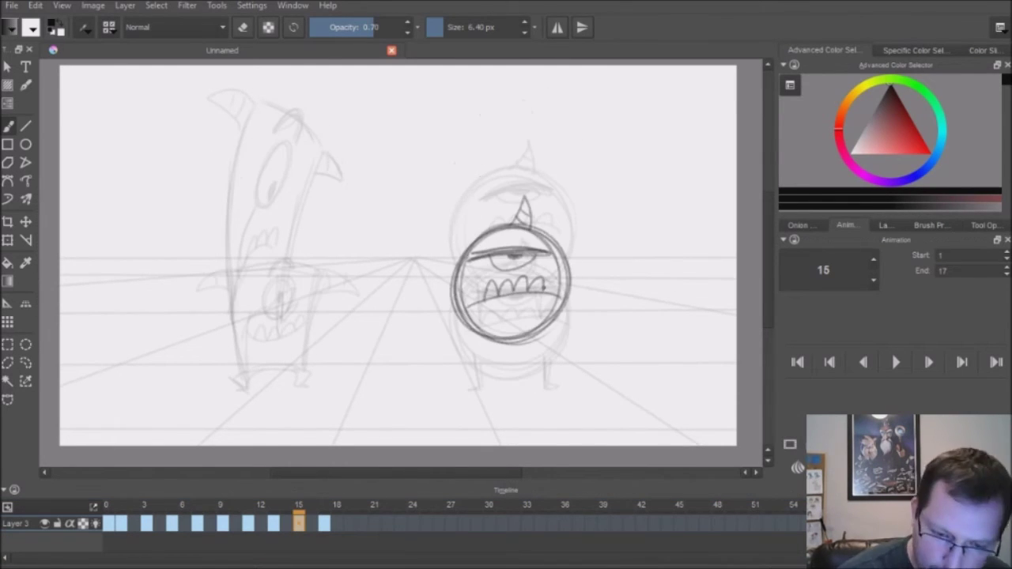
Draw the round monster's two legs reaching for the floor at frame 15, redrawing the second leg after checking neighbouring frames.
left_click_drag(483, 335, 483, 388)
left_click_drag(538, 332, 552, 385)
key("Left")
key("Right")
key("Right")
key("Left")
key("ctrl+z")
left_click_drag(544, 332, 551, 375)
Step back through the drawings from frame 15 to frame 7 to review the round monster's in-betweens.
key("Left")
key("Left")
key("Left")
key("Left")
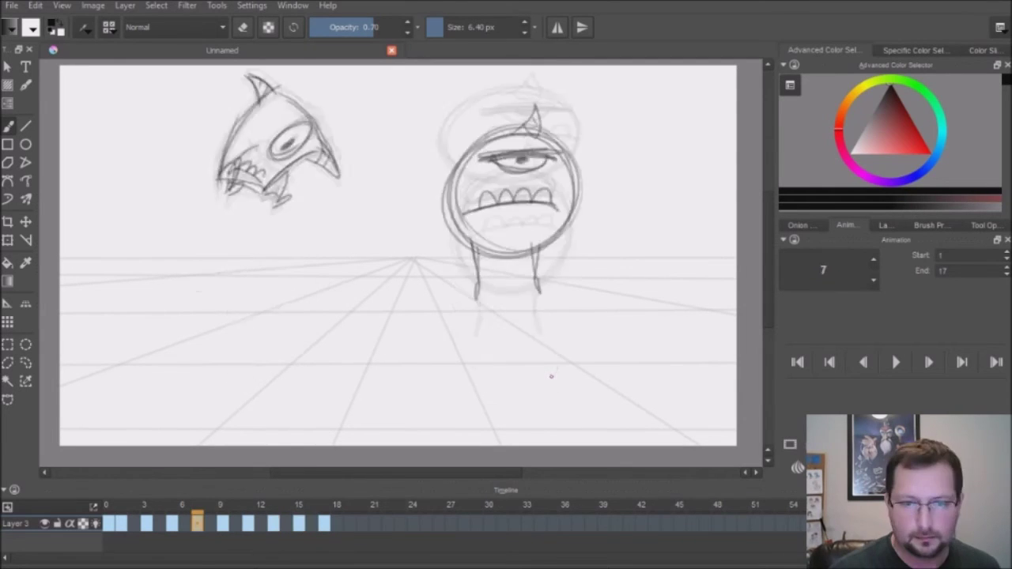
Review both monsters' motion by stepping back and forth through the drawings and playing the animation.
key("Right")
key("Right")
key("Right")
key("Right")
key("Right")
key("Left")
key("Left")
key("Left")
key("Left")
key("Left")
key("Left")
key("Left")
key("Left")
key("Left")
key("Left")
key("Left")
key("Left")
key("Left")
key("Left")
key("Left")
key("Left")
key("Left")
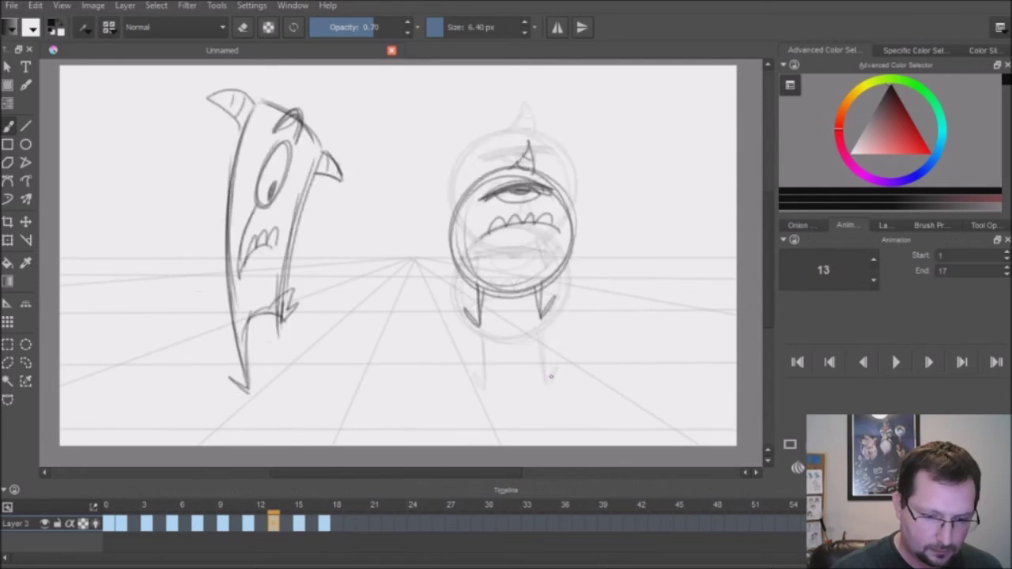
key("Right")
key("Right")
key("Right")
key("Right")
key("Right")
key("Right")
key("Right")
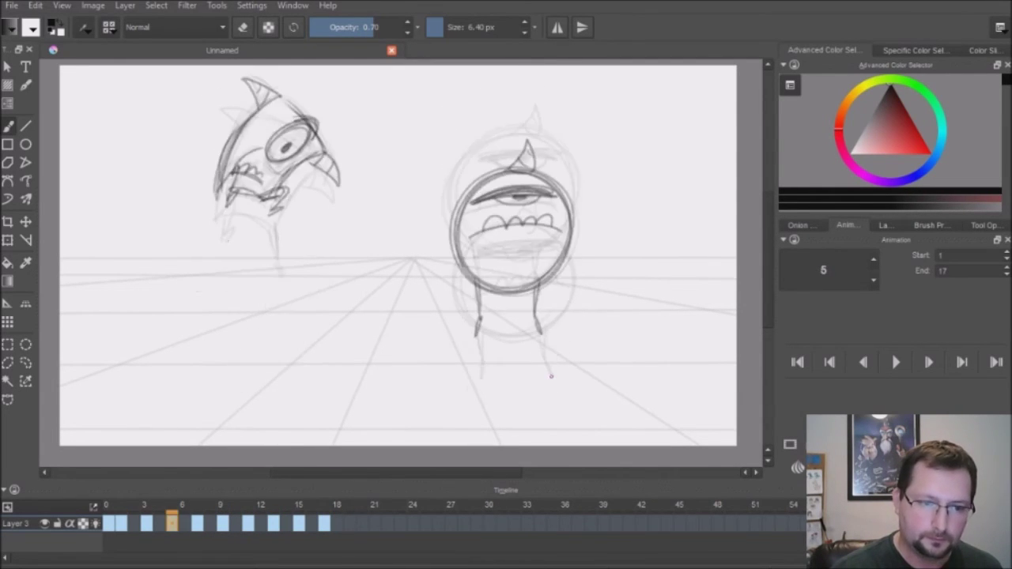
key("space")
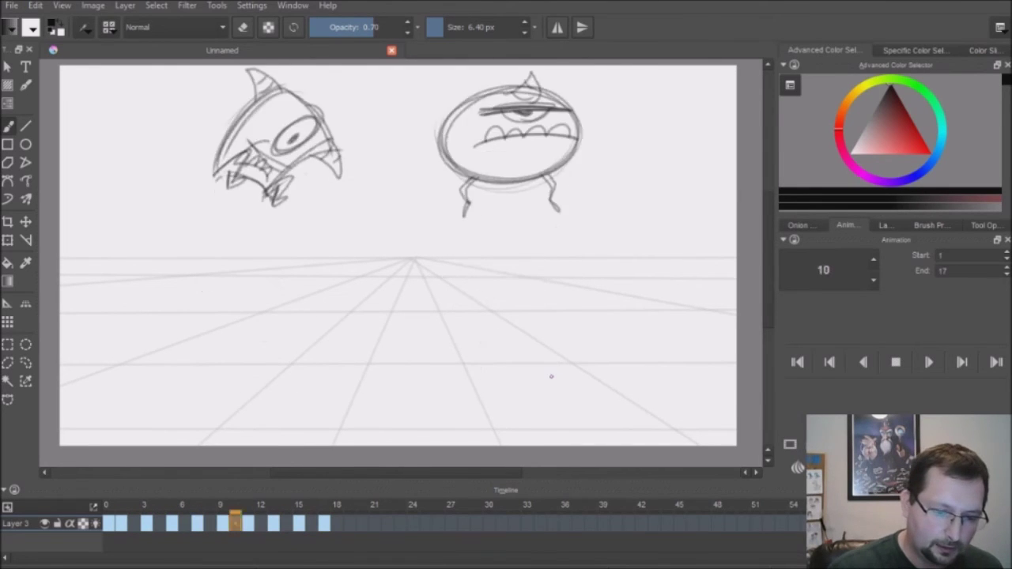
key("space")
Compare the drawings at frames 9, 11 and 13 to judge the tall monster's in-between pose.
left_click_drag(275, 506, 228, 495)
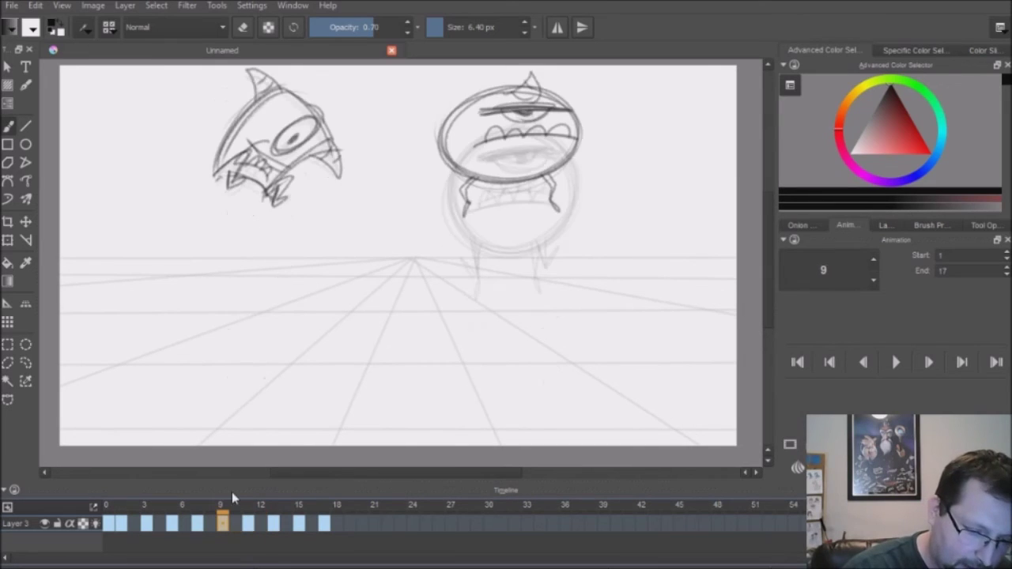
key("Right")
key("Right")
key("Right")
key("Right")
key("Left")
key("Left")
key("Left")
key("Left")
key("Right")
key("Right")
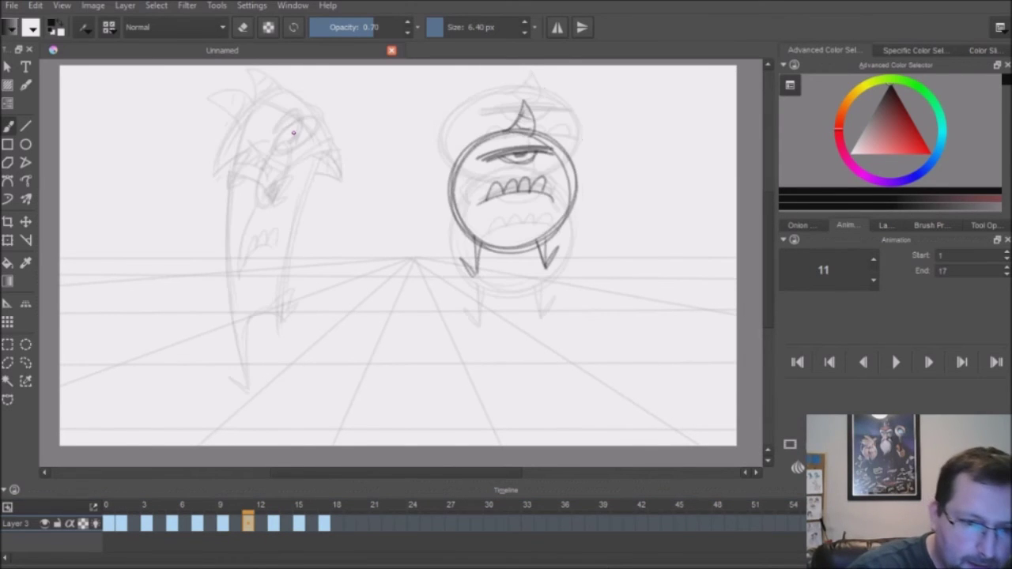
key("Left")
key("Left")
key("Right")
key("Right")
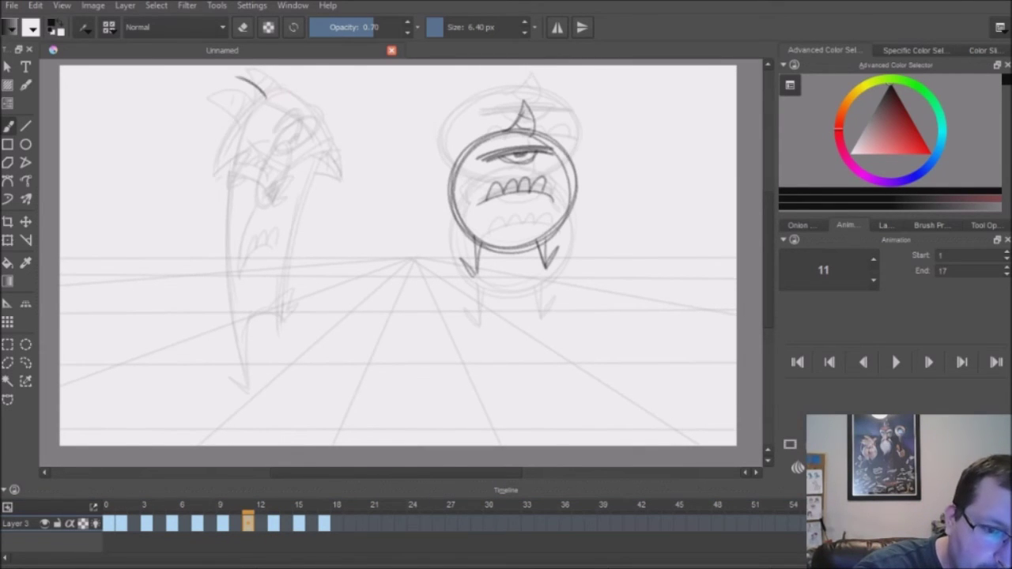
Sketch the tall monster's curved head, two horns, body sides, lower edge and eye at frame 11.
mouse_move(236, 79)
left_mouse_down()
mouse_move(244, 113)
mouse_move(263, 98)
mouse_move(247, 88)
mouse_move(247, 99)
mouse_move(314, 129)
mouse_move(339, 174)
left_mouse_up()
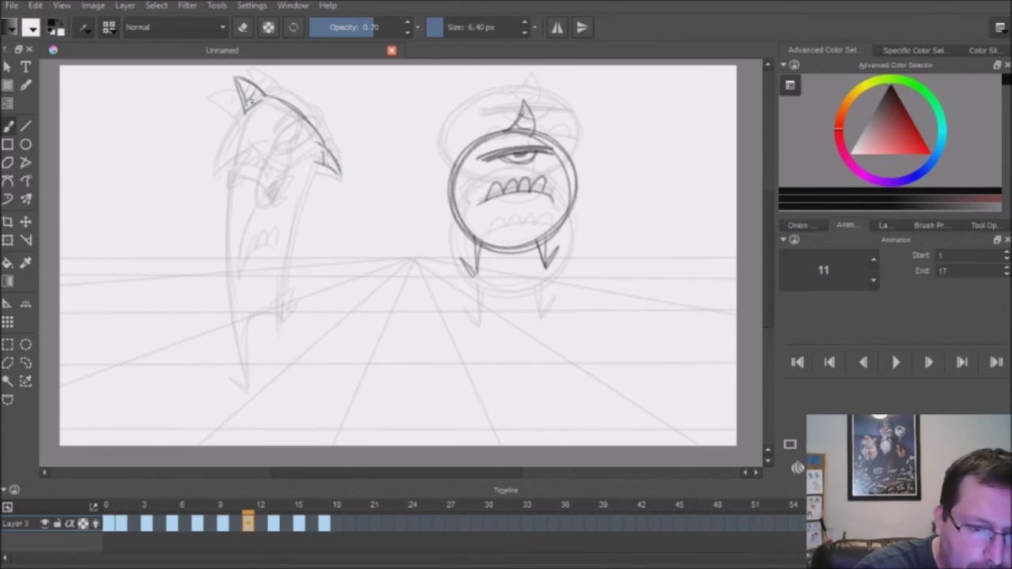
left_click_drag(240, 115, 222, 215)
left_click_drag(321, 150, 270, 229)
left_click_drag(225, 226, 269, 230)
left_click_drag(297, 129, 302, 133)
Add the toothed mouth, brow and two trailing legs to the tall monster at frame 11, checking against neighbouring drawings.
key("Left")
key("Left")
key("Right")
key("Right")
left_click_drag(236, 207, 267, 207)
left_click_drag(291, 123, 314, 136)
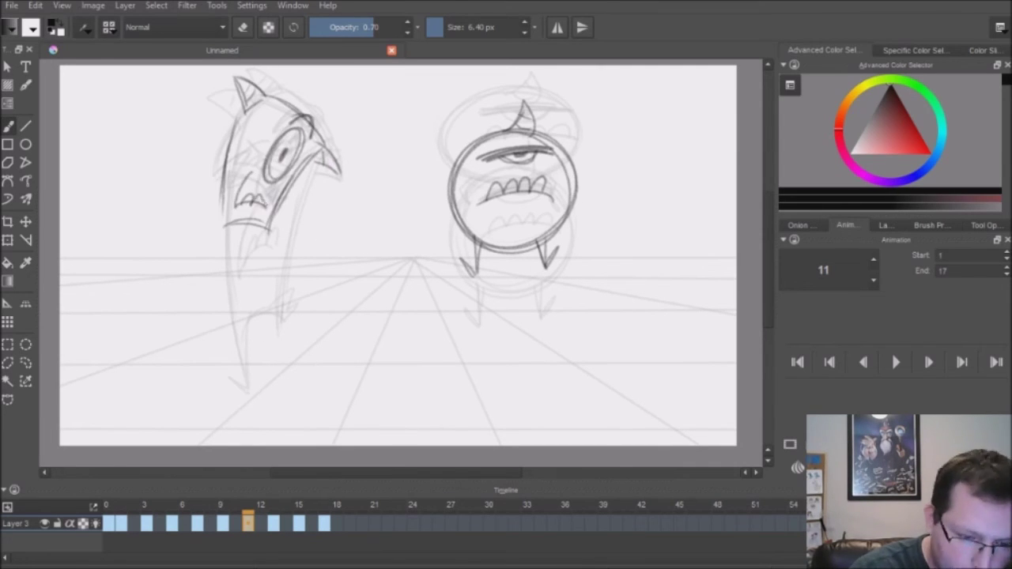
left_click_drag(223, 193, 232, 284)
left_click_drag(289, 205, 275, 236)
Sketch the tall monster's stretched body at frame 15 with both feet reaching the floor.
key("Right")
key("Right")
key("Right")
key("Right")
left_click_drag(240, 172, 321, 192)
left_click_drag(320, 195, 297, 371)
left_click_drag(239, 174, 241, 387)
left_click_drag(291, 360, 311, 375)
left_click_drag(245, 358, 291, 358)
Add the eye, brow, toothed mouth and two horns to the tall monster at frame 15, and play the animation.
left_click_drag(274, 204, 277, 205)
left_click_drag(276, 227, 275, 244)
left_click_drag(263, 194, 293, 194)
left_click_drag(242, 283, 295, 293)
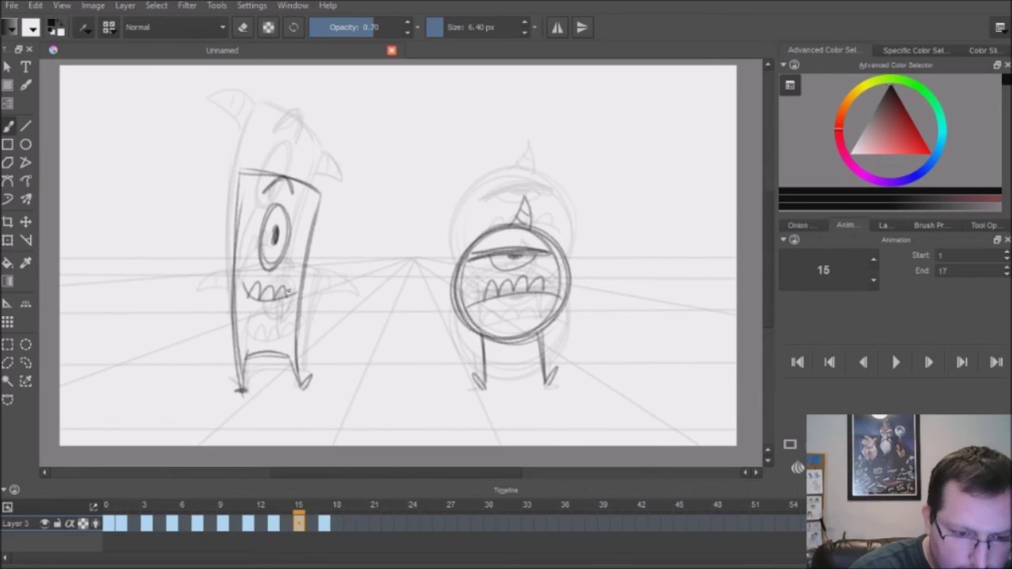
left_click_drag(240, 169, 237, 192)
left_click_drag(320, 192, 323, 210)
key("space")
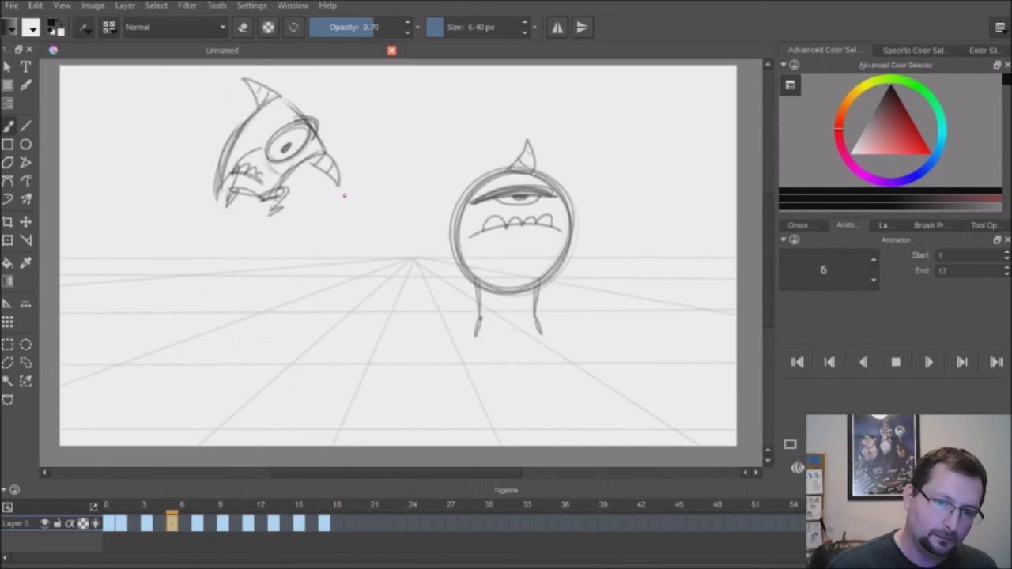
key("space")
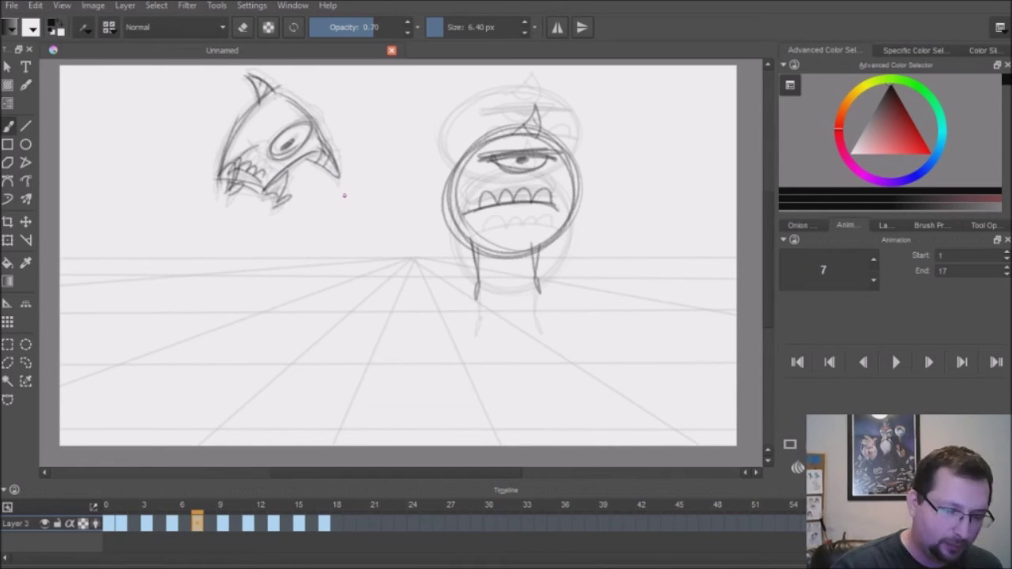
Put a blank drawing at frame 2 and sketch the tall monster's body bent forward in a crouch with folded eye lines.
left_click(135, 524)
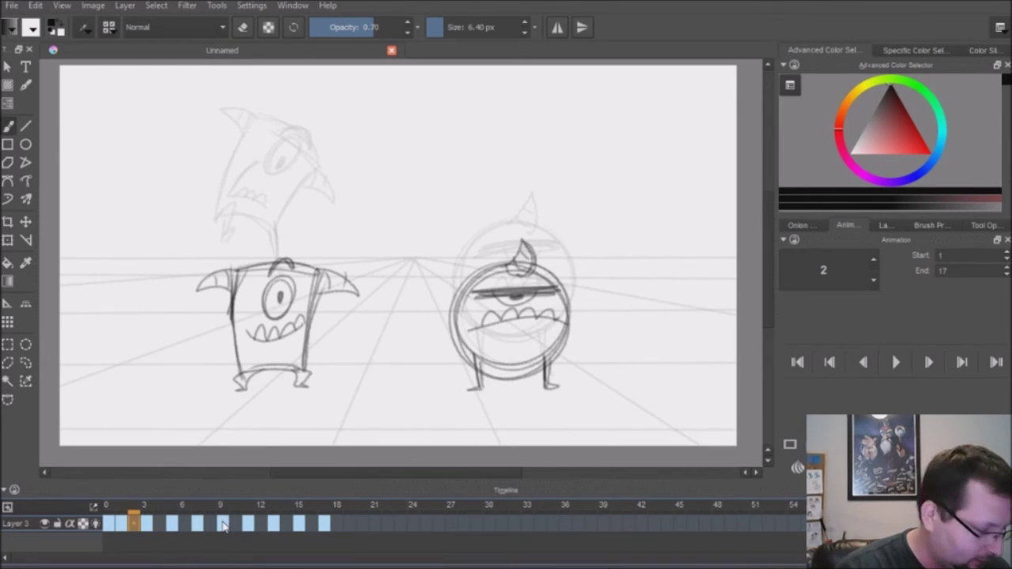
key("Delete")
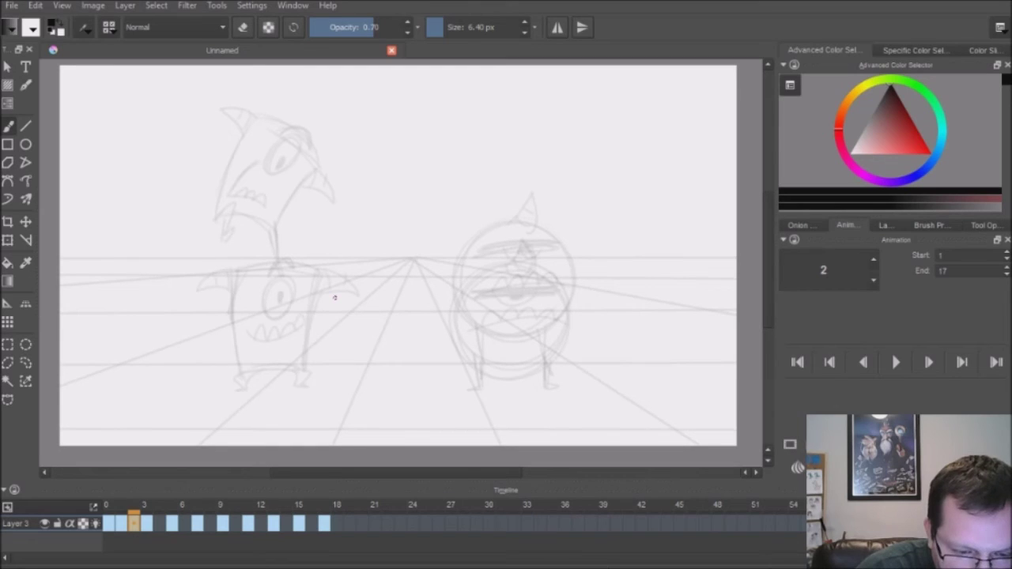
left_click_drag(303, 345, 343, 300)
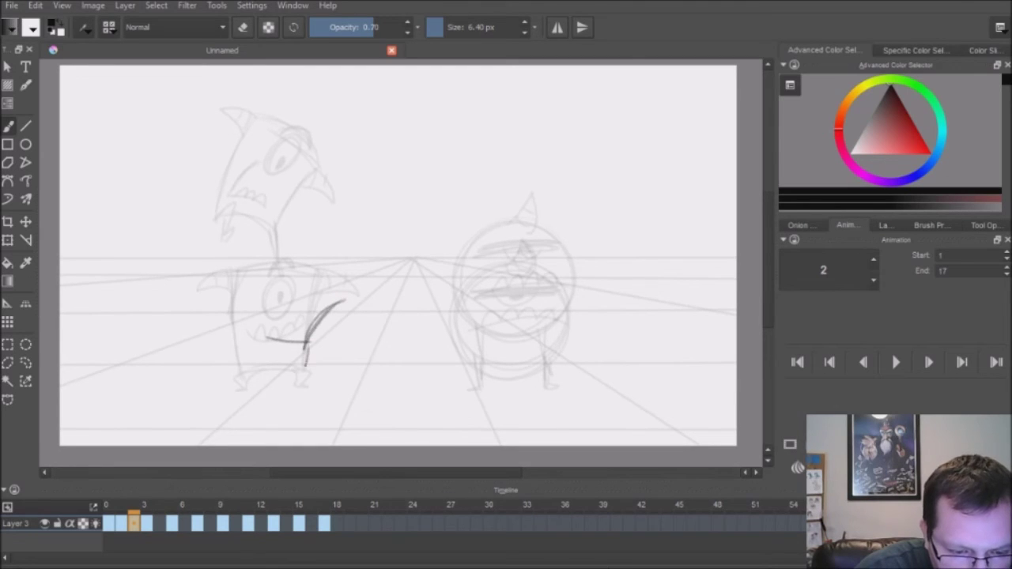
mouse_move(279, 286)
left_mouse_down()
mouse_move(238, 374)
mouse_move(292, 375)
mouse_move(247, 317)
mouse_move(244, 374)
mouse_move(347, 310)
mouse_move(305, 352)
left_mouse_up()
left_click_drag(276, 304, 311, 337)
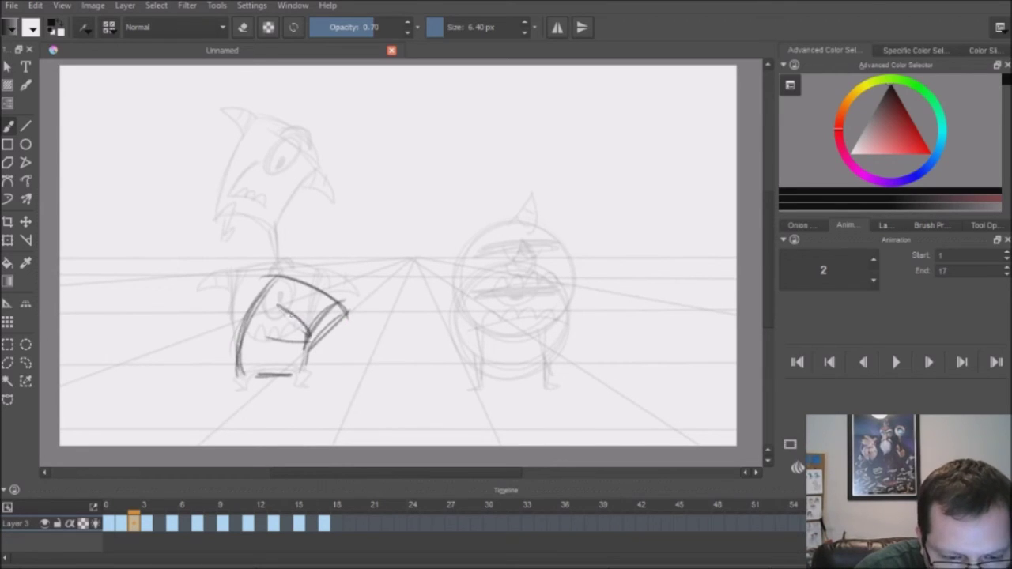
left_click_drag(294, 293, 313, 316)
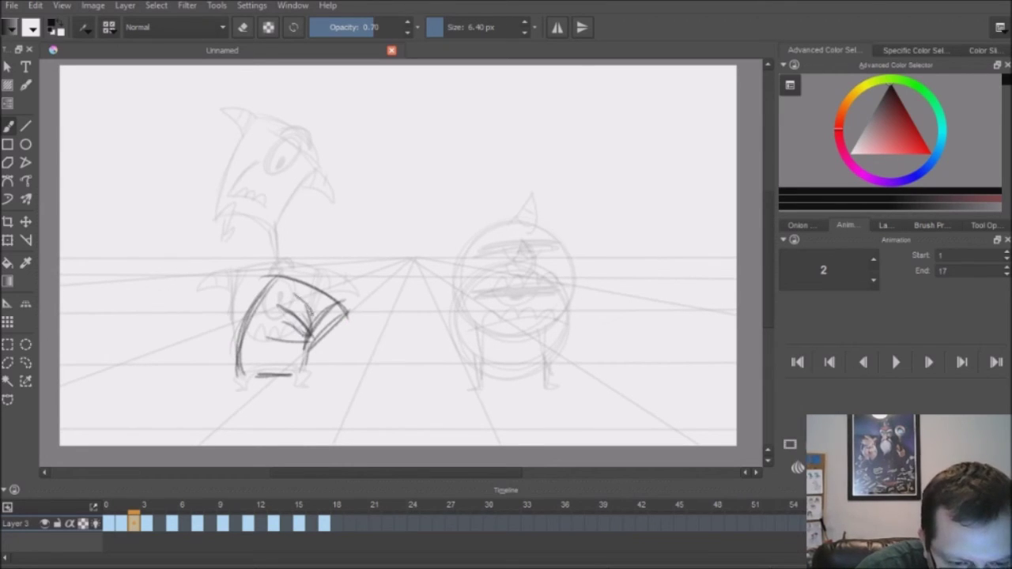
Add the toothed mouth, two horns and the feet to the crouching tall monster at frame 2.
left_click_drag(242, 346, 305, 352)
left_click_drag(228, 270, 277, 279)
left_click_drag(334, 311, 369, 338)
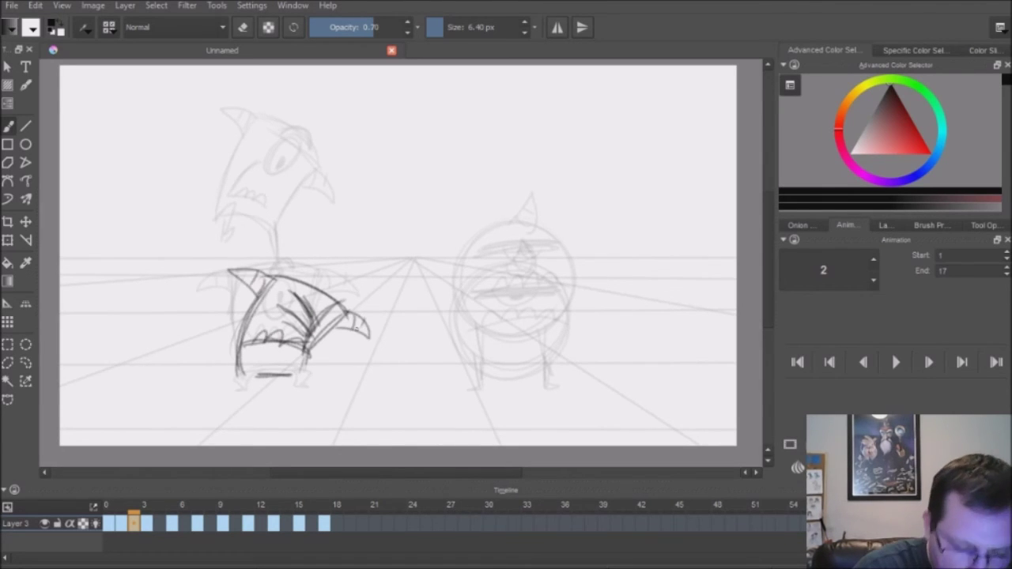
left_click_drag(242, 387, 299, 377)
Transform the crouching tall monster at frame 2, shifting it slightly left and squashing its height a little.
left_click(8, 240)
left_click_drag(226, 330, 221, 331)
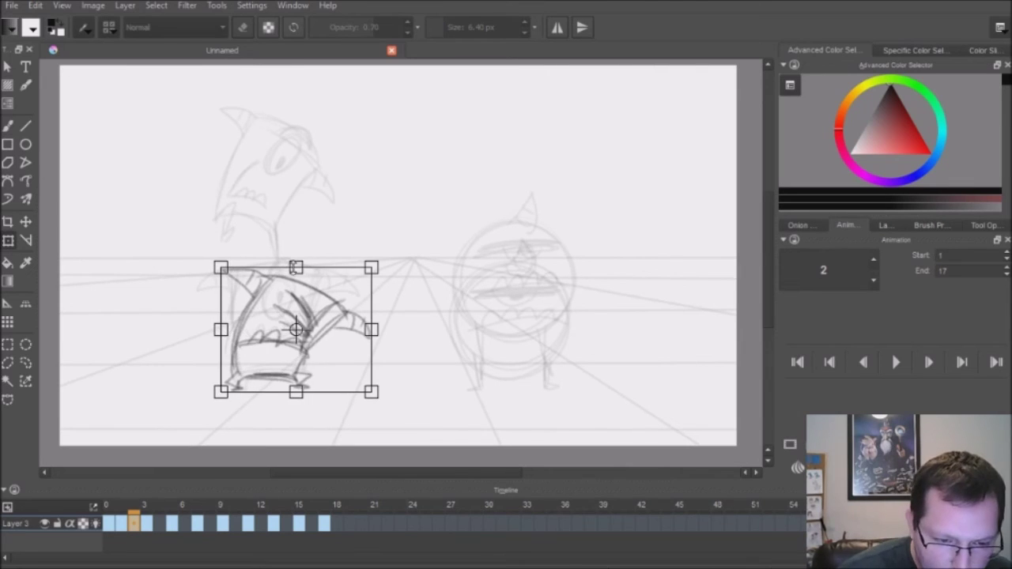
left_click_drag(299, 268, 299, 273)
left_click(8, 126)
Sketch the round monster's slightly squashed anticipation pose at frame 2 with legs, mouth, eye and horn, checking against frame 1.
key("Left")
key("Right")
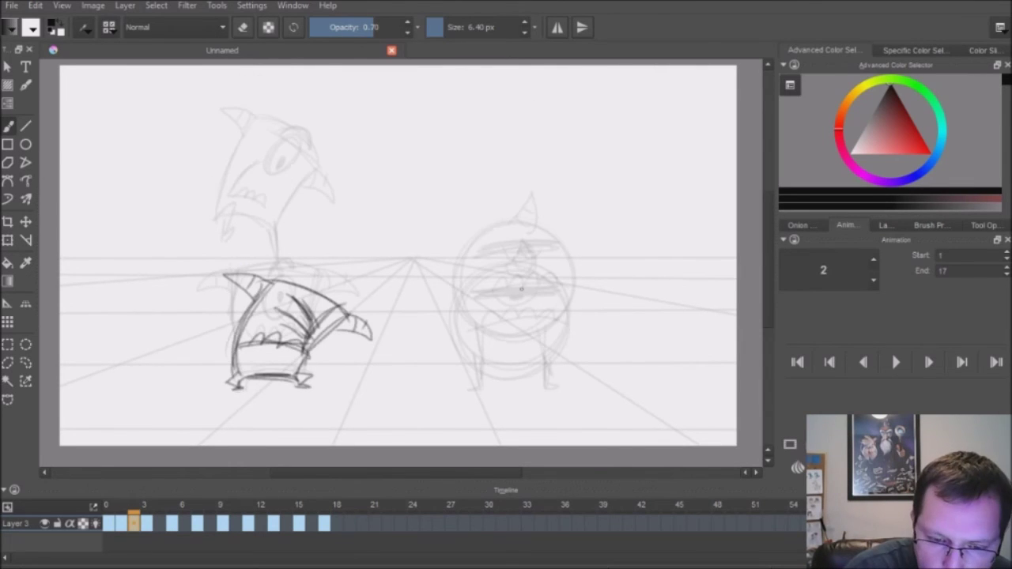
left_click_drag(452, 315, 457, 316)
key("Left")
key("Right")
left_click_drag(543, 370, 557, 388)
left_click_drag(477, 340, 531, 328)
mouse_move(466, 307)
left_mouse_down()
mouse_move(570, 299)
mouse_move(542, 304)
left_mouse_up()
mouse_move(512, 282)
left_mouse_down()
mouse_move(530, 265)
mouse_move(536, 274)
left_mouse_up()
Step forward through the drawings from frame 2 to frame 17 to review the jump.
key("Right")
key("Right")
key("Right")
key("Right")
key("Right")
key("Right")
key("Right")
key("Right")
key("Right")
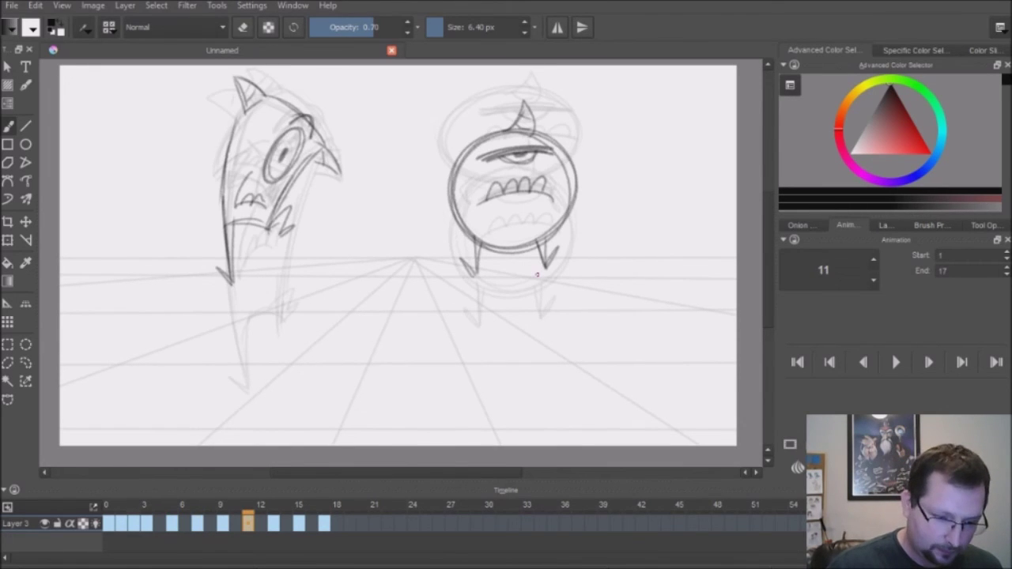
key("Right")
key("Right")
key("Right")
key("Right")
key("Right")
key("Right")
Add a blank drawing at frame 16 and compare it with the neighbouring landing poses.
key("Left")
key("Left")
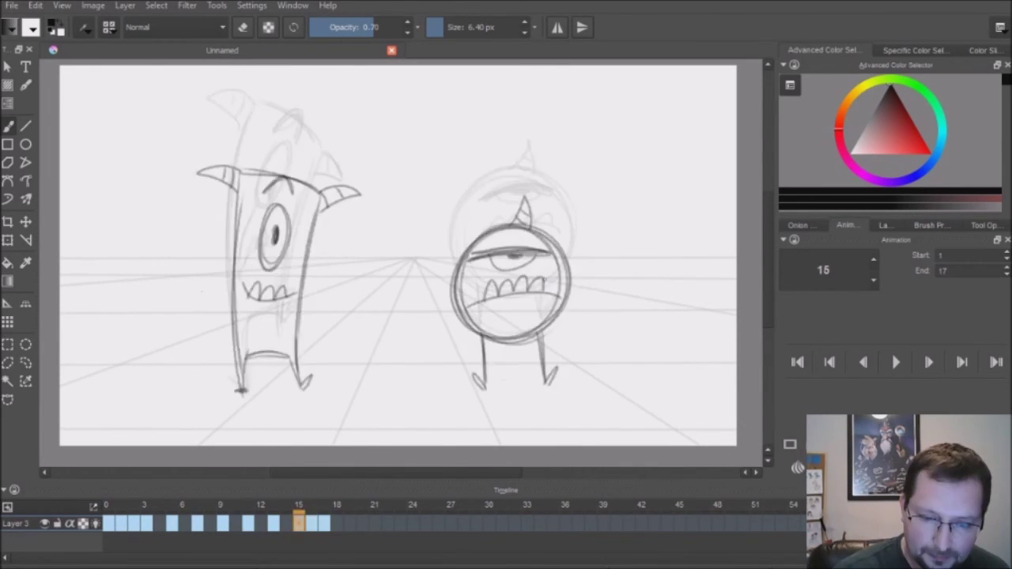
key("Right")
key("Left")
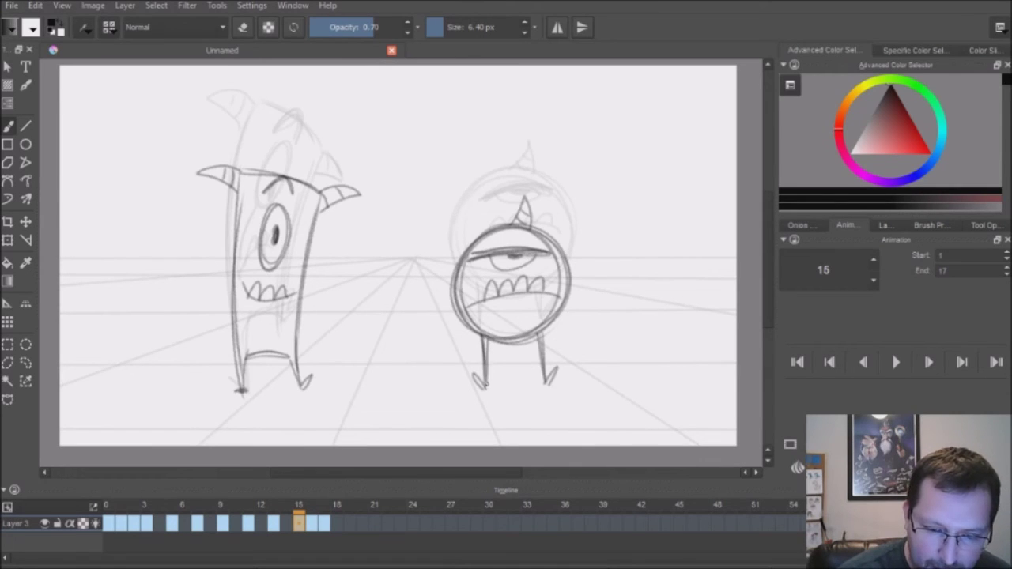
key("Left")
key("Left")
key("Right")
key("Right")
key("Right")
Sketch the round monster at frame 16 as a flattened oval on the floor with mouth, eye, horn and splayed feet.
left_click_drag(481, 380, 541, 384)
mouse_move(462, 326)
left_mouse_down()
mouse_move(465, 371)
mouse_move(553, 311)
left_mouse_up()
mouse_move(506, 297)
left_mouse_down()
mouse_move(531, 297)
mouse_move(541, 313)
left_mouse_up()
left_click_drag(462, 340, 566, 335)
left_click_drag(454, 380, 482, 389)
left_click_drag(544, 376, 571, 378)
Sketch the tall monster's feet, lower edge and bulging body sides at frame 16, comparing with frames 15 and 17.
key("Right")
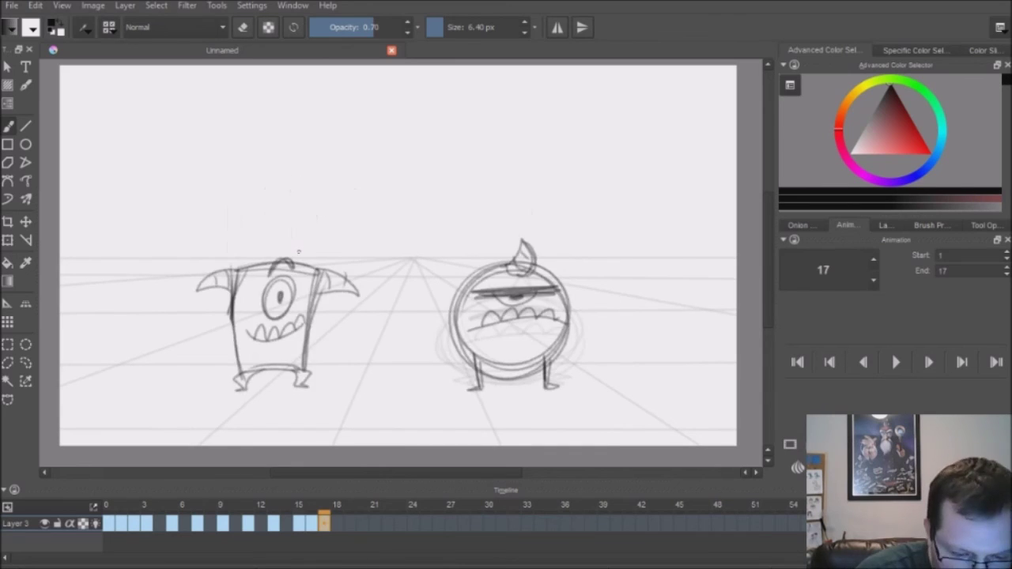
key("Left")
key("Left")
key("Right")
key("Right")
key("Left")
left_click_drag(229, 386, 277, 379)
left_click_drag(298, 364, 319, 384)
left_click_drag(234, 322, 230, 378)
left_click_drag(319, 316, 306, 369)
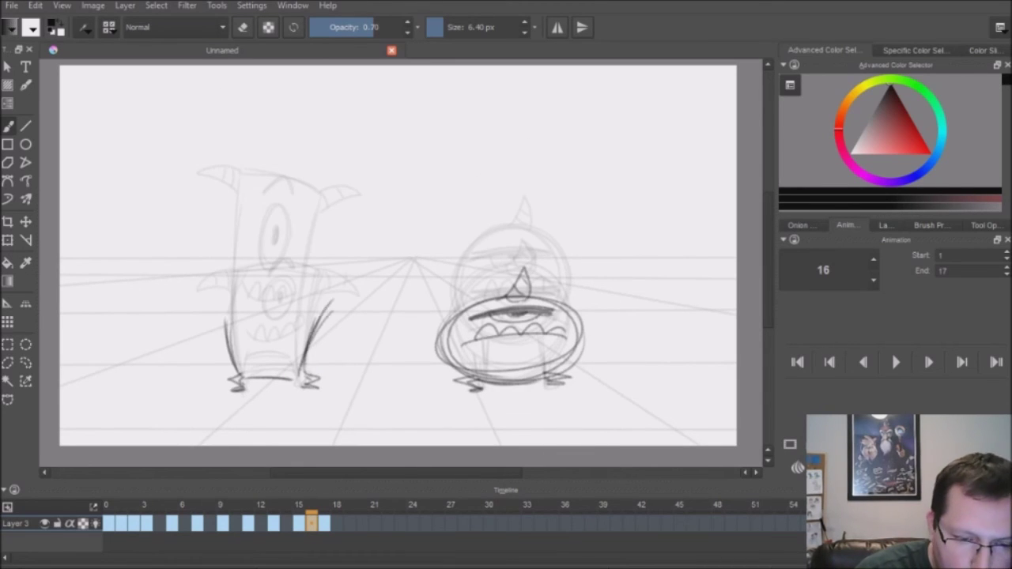
Complete the squashed tall monster at frame 16 with its head line, drooping horns, eye, brow and toothed mouth.
left_click_drag(219, 289, 228, 365)
mouse_move(183, 320)
left_mouse_down()
mouse_move(335, 287)
mouse_move(361, 314)
left_mouse_up()
mouse_move(251, 301)
left_mouse_down()
mouse_move(299, 283)
mouse_move(297, 293)
left_mouse_up()
left_click_drag(235, 340, 311, 326)
Examine the timing of the opening drawings by switching between frames 1 and 2.
left_click(109, 524)
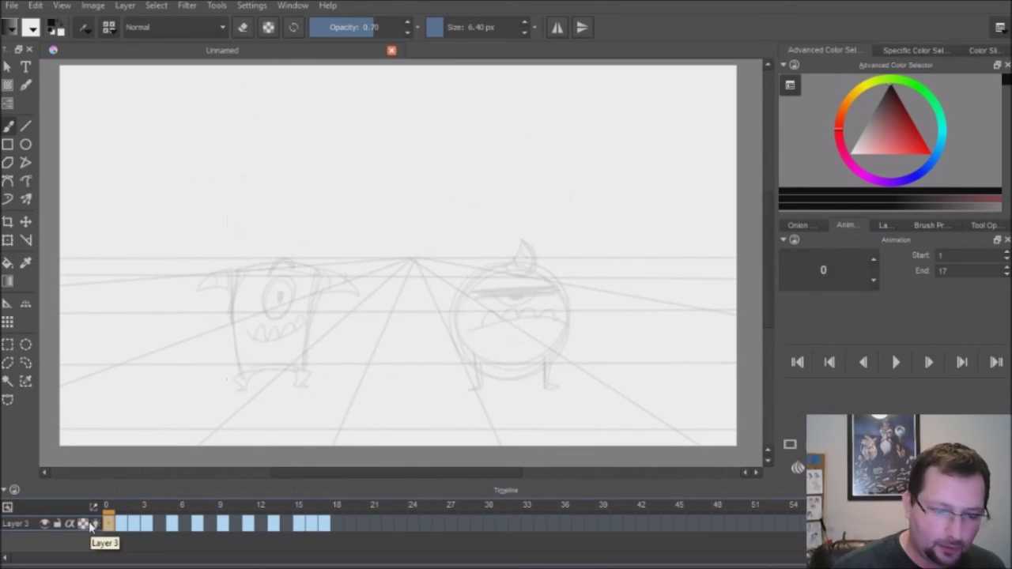
left_click_drag(300, 505, 123, 526)
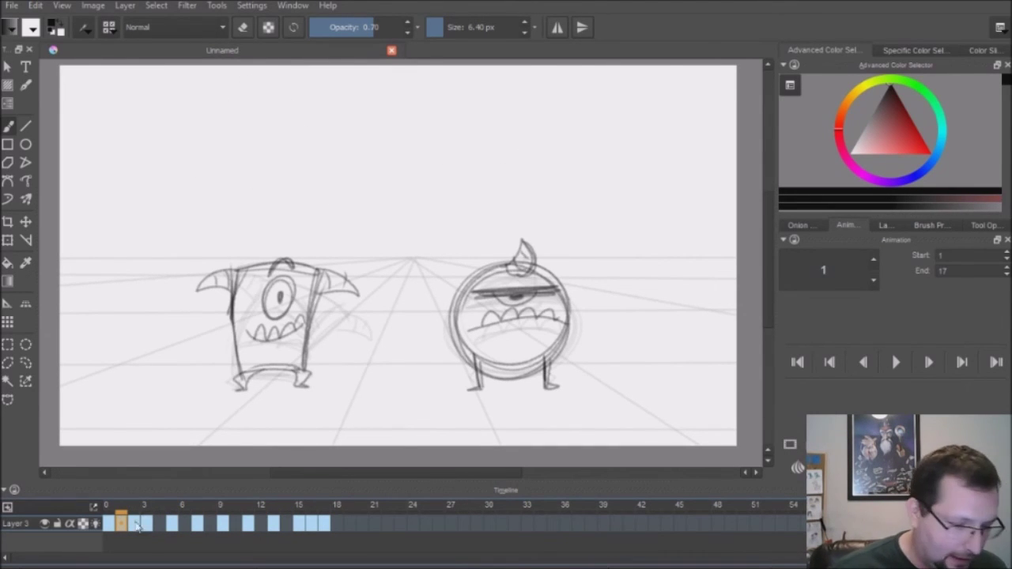
left_click(135, 523)
left_click(122, 523)
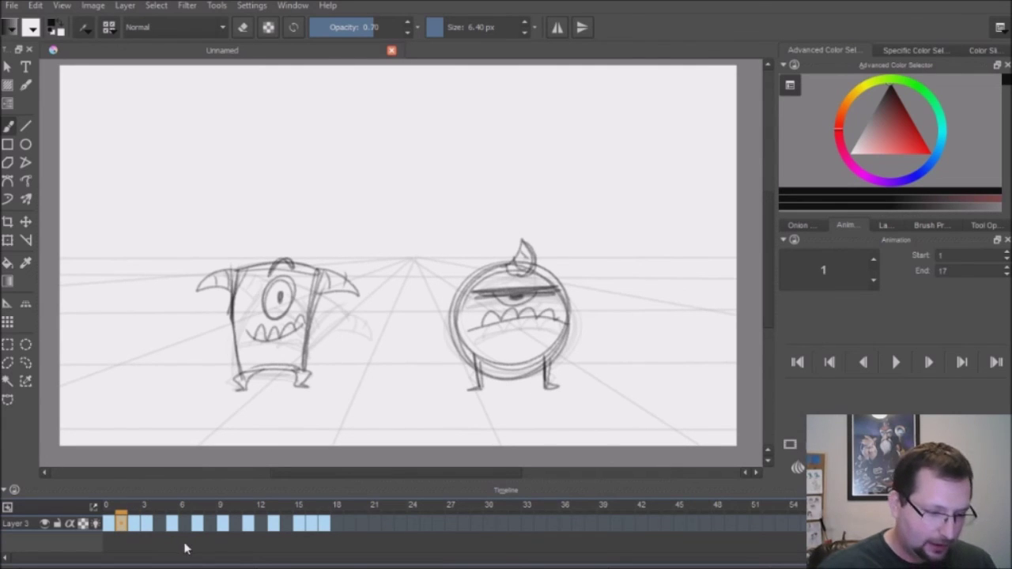
left_click(136, 524)
left_click(123, 524)
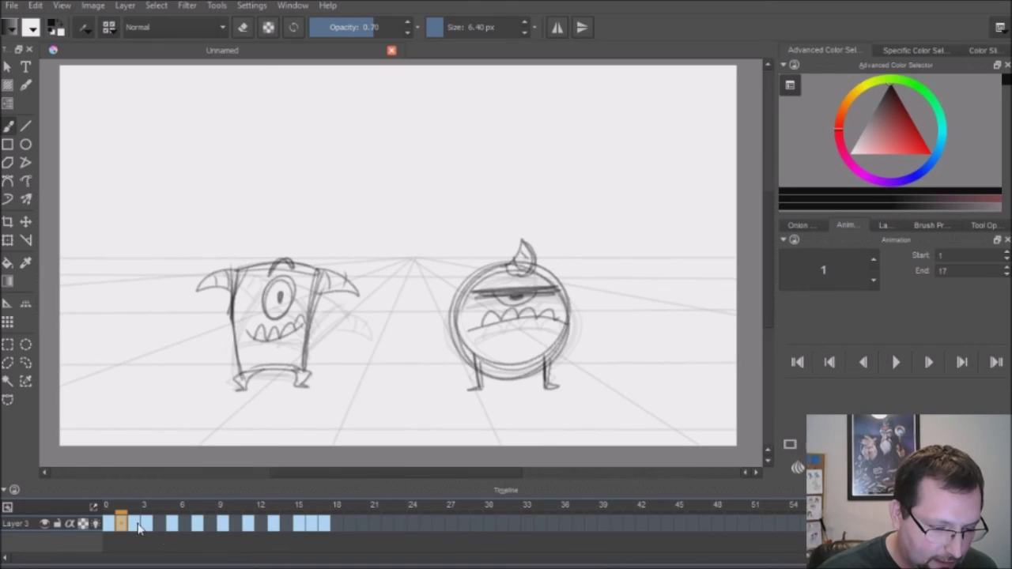
Shift the drawings from frame 3 onward two frames later and move the crouch drawing to frame 3.
left_click(135, 524)
left_click_drag(148, 528, 178, 525)
left_click(161, 526)
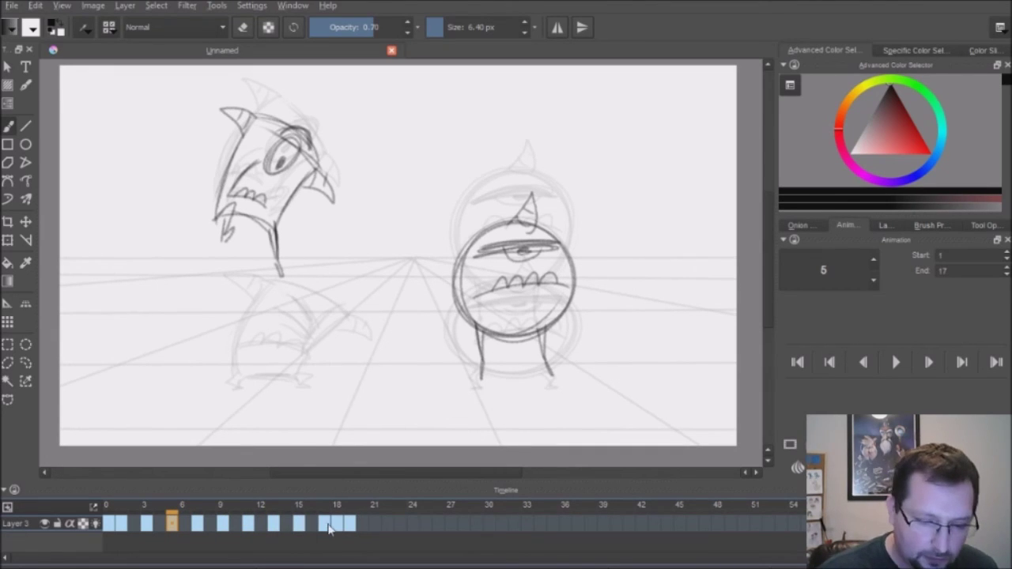
Space out the ending by moving the landing squash drawing to frame 19 and the final standing drawing to frame 21.
left_click(328, 528)
left_click(340, 529)
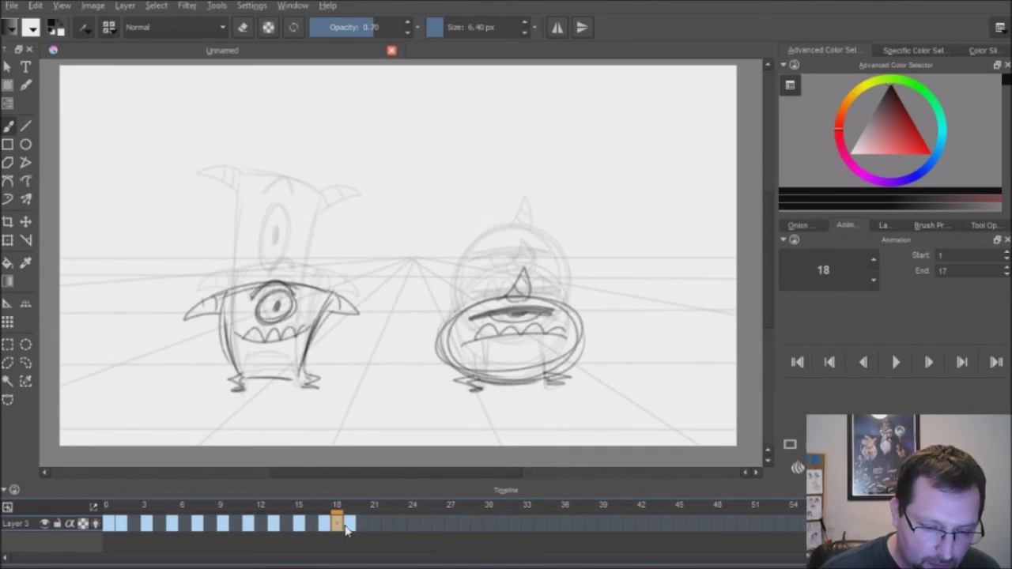
left_click(361, 528)
left_click(371, 528)
left_click(352, 529)
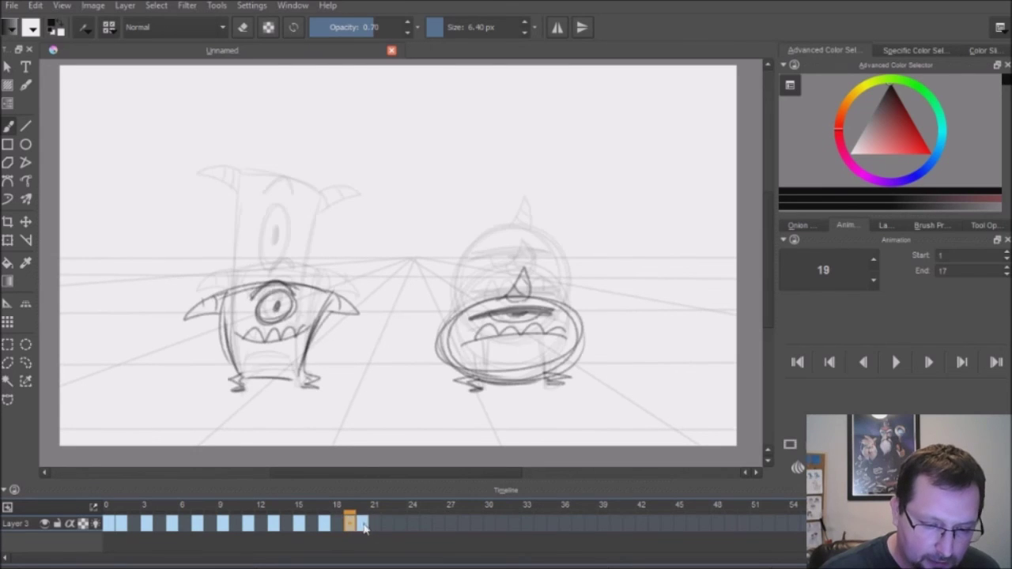
left_click(372, 529)
left_click(363, 528)
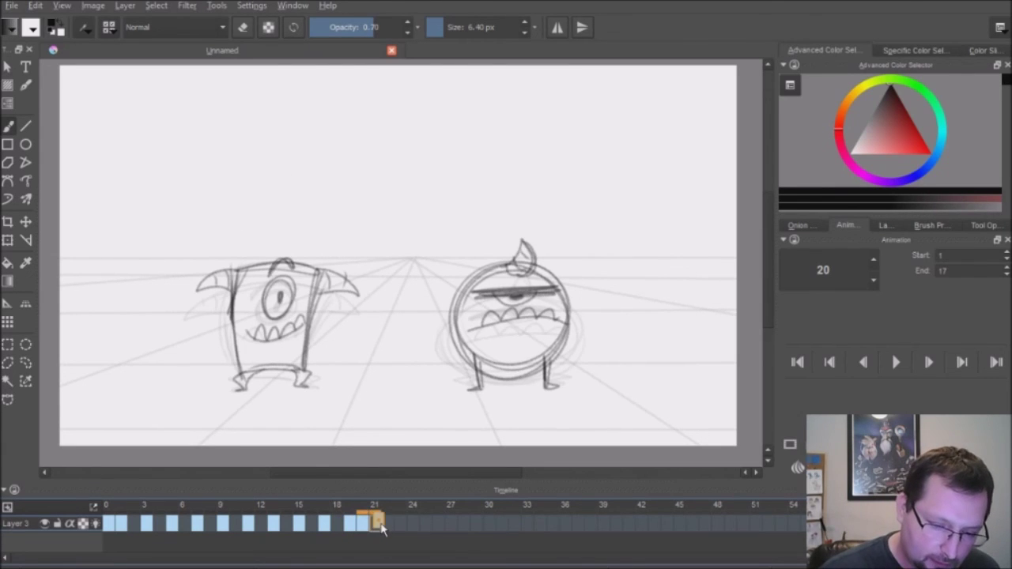
left_click_drag(377, 528, 379, 530)
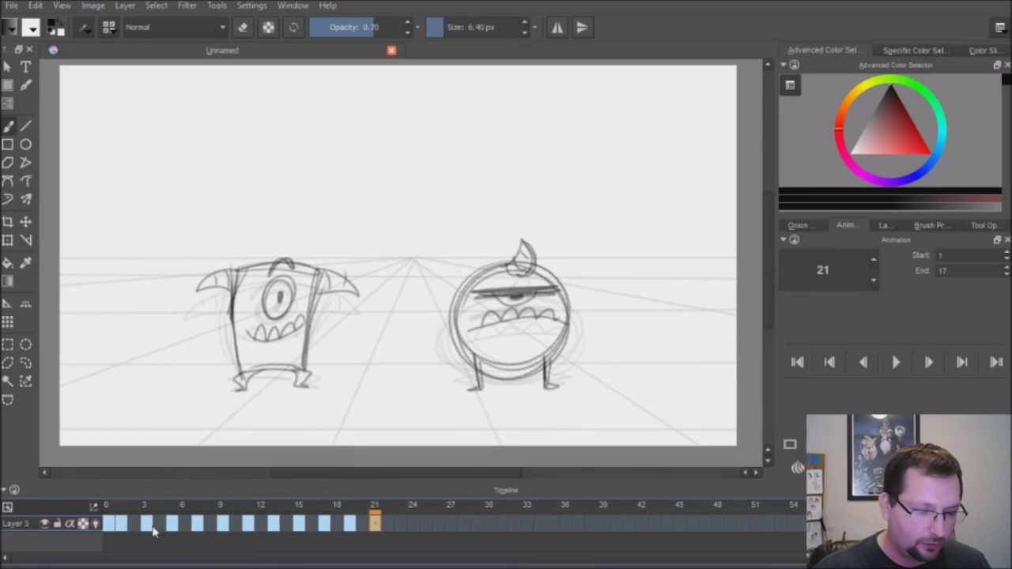
Set the animation's end frame to 21 and play the sequence back from frame 1.
left_click_drag(147, 509, 378, 522)
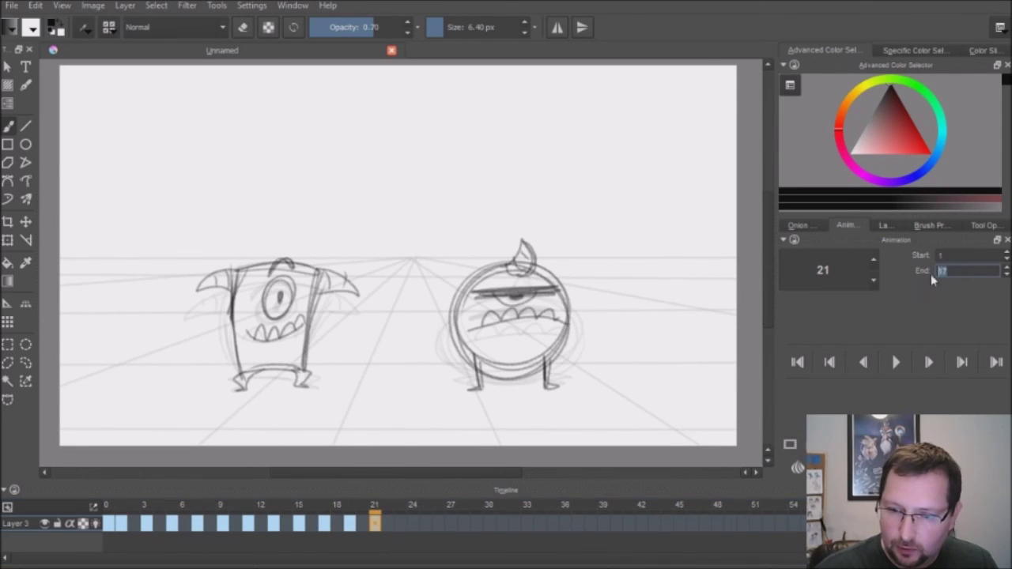
type("21")
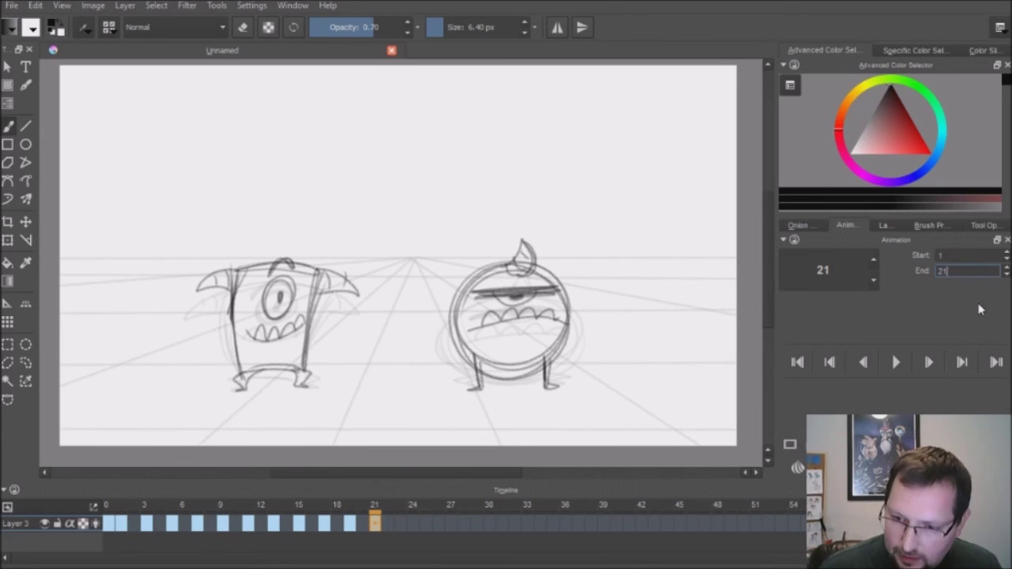
key("Return")
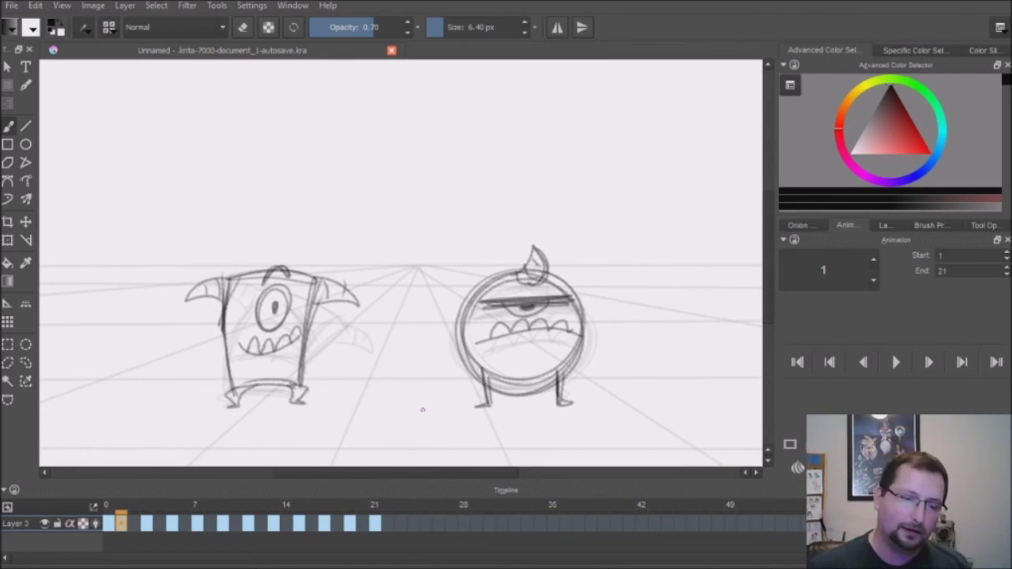
key("space")
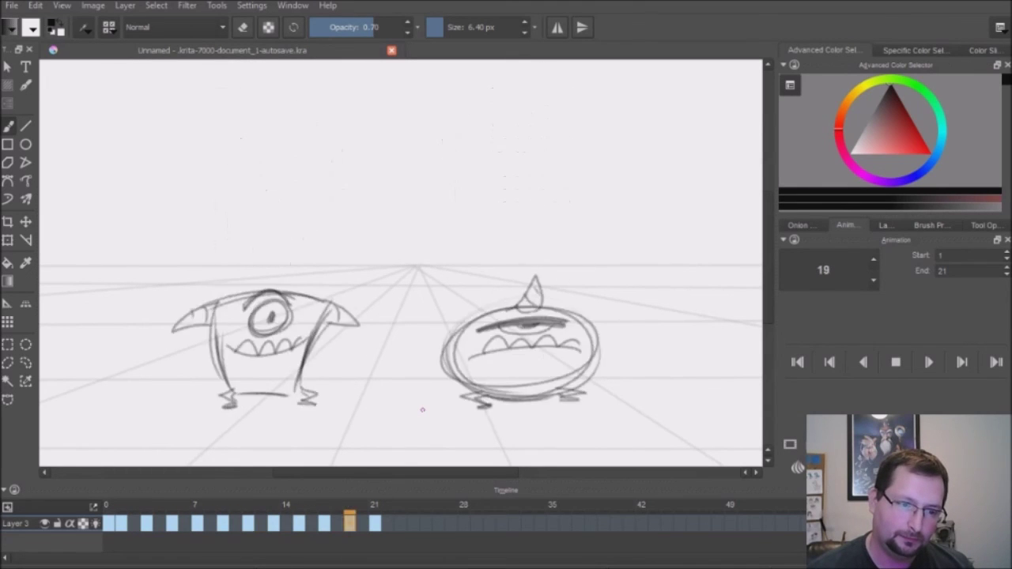